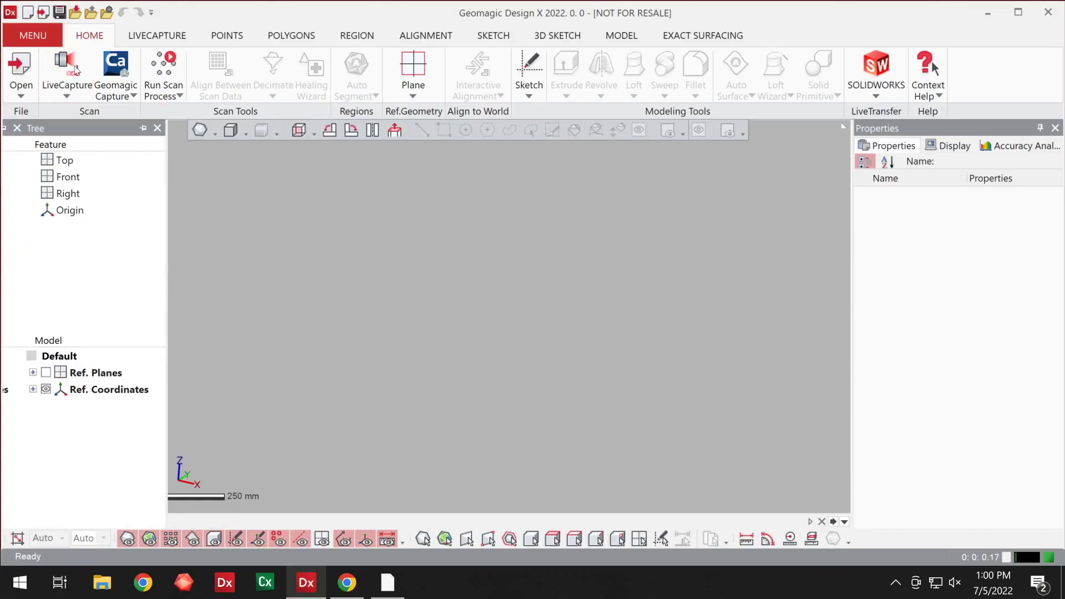
Step: Start a LiveCapture session for scanning the housing
left_click(76, 70)
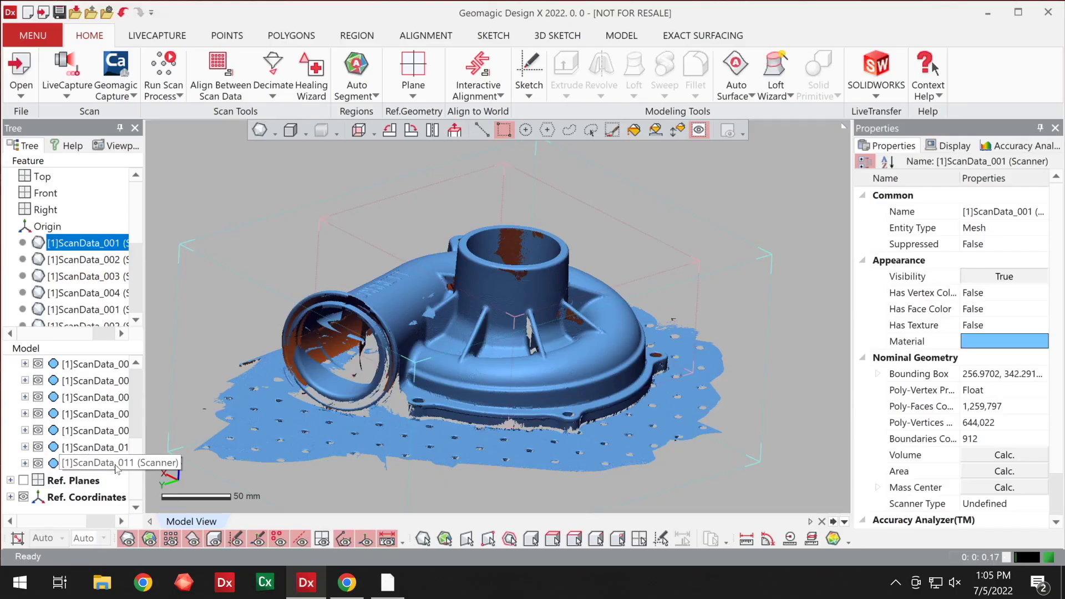
Step: Move all meshes from the first scan, through [1]ScanData_011, into a new group and hide that group
left_click(113, 463, "shift")
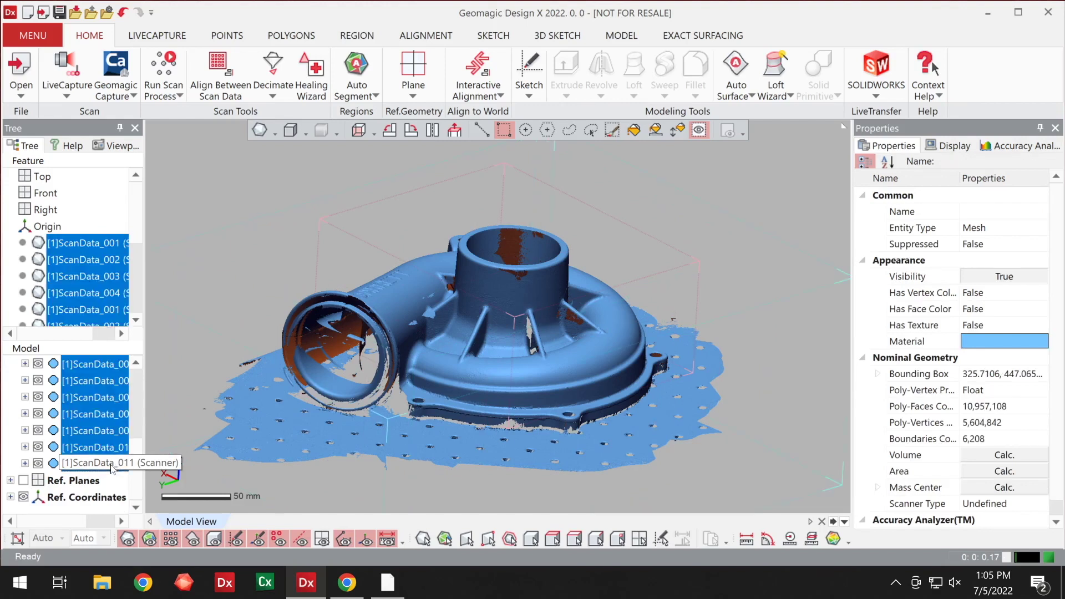
right_click(111, 467)
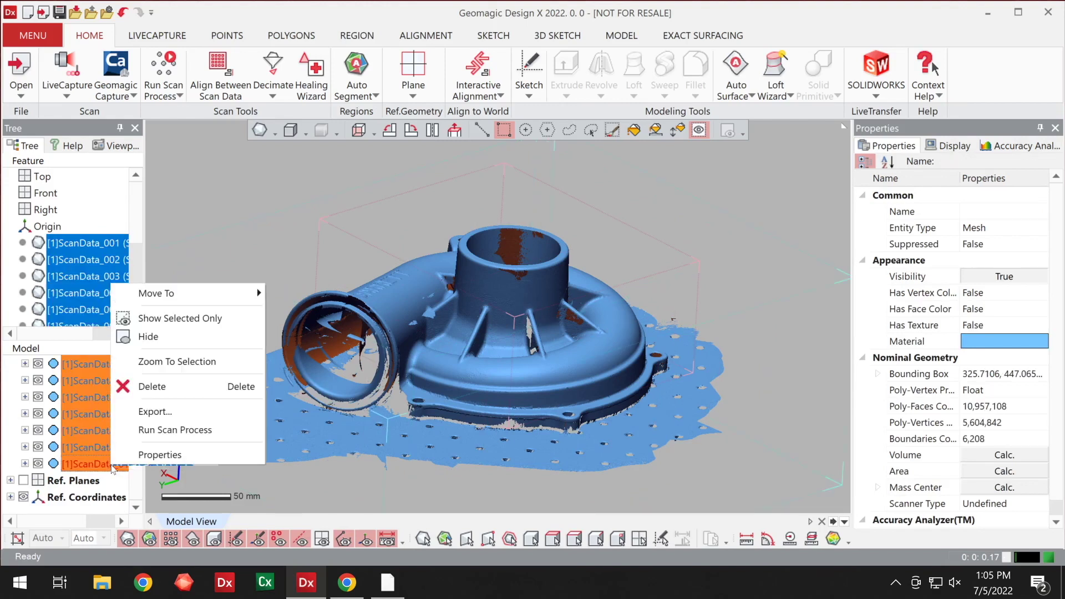
mouse_move(247, 294)
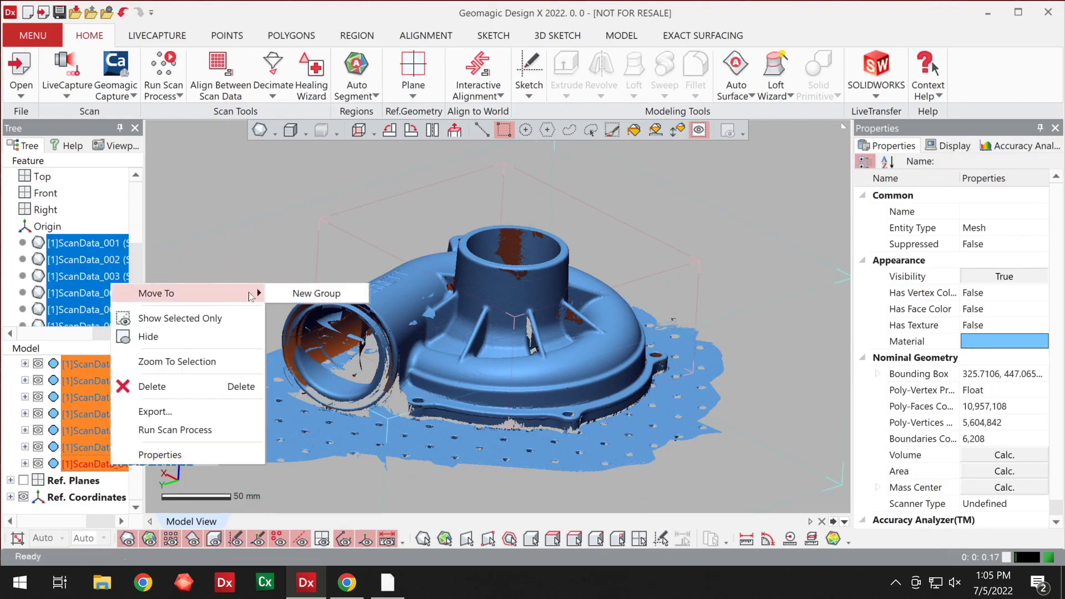
left_click(300, 293)
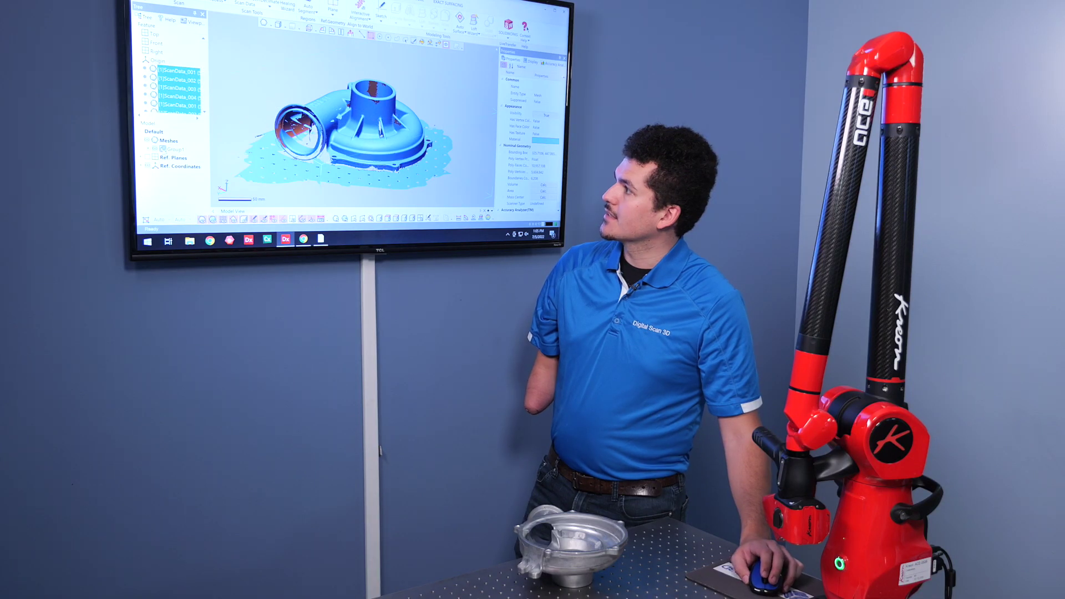
left_click(155, 149)
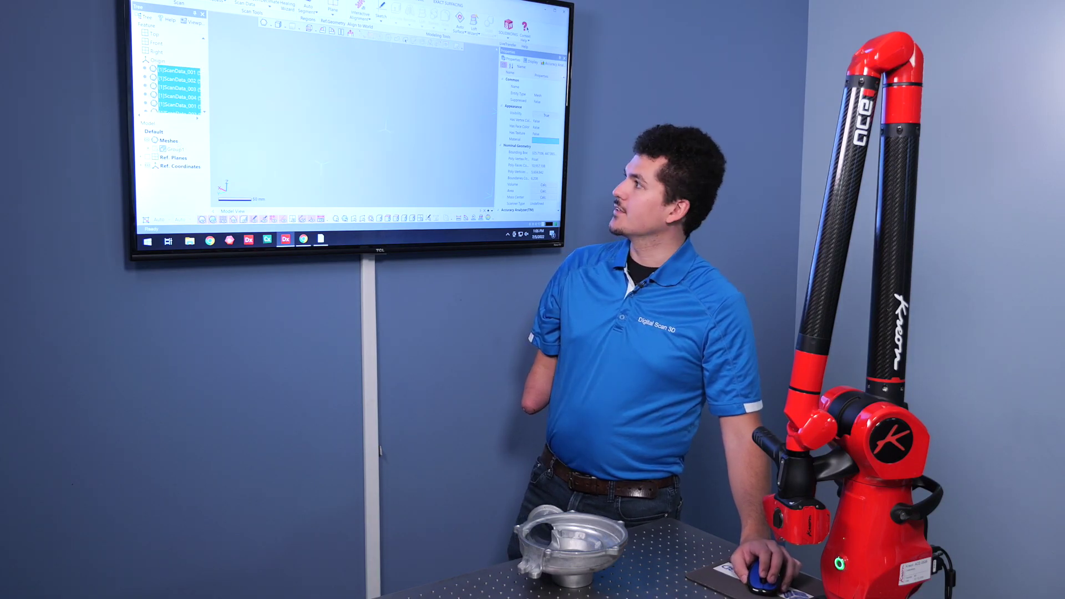
left_click(406, 40)
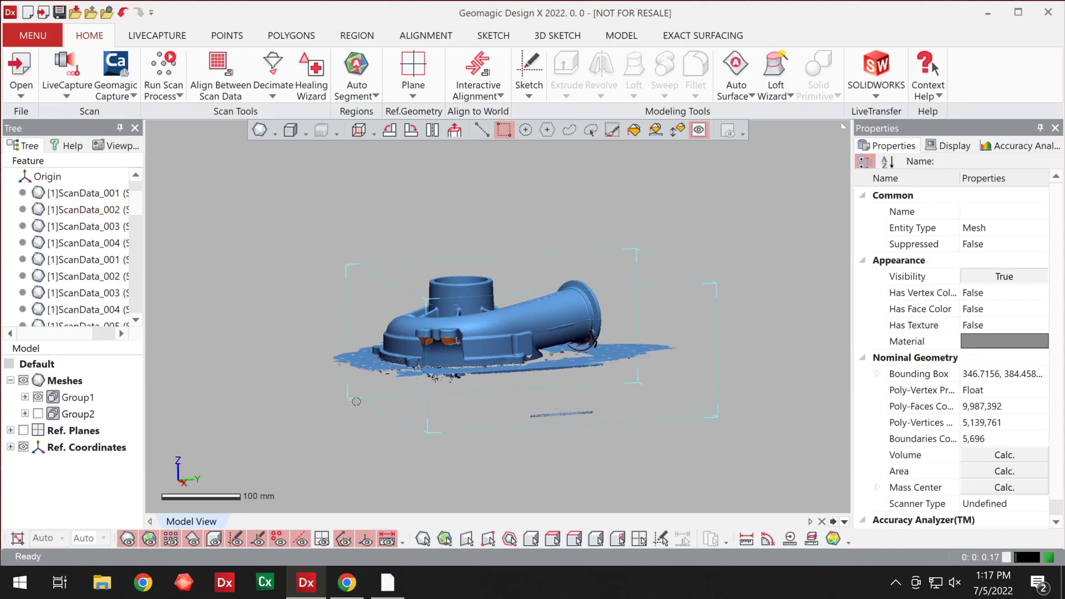
Step: Turn off visible-only selection, then box-select the table surface and stray scan data at the housing's base and delete it
right_click_drag(356, 401, 338, 373)
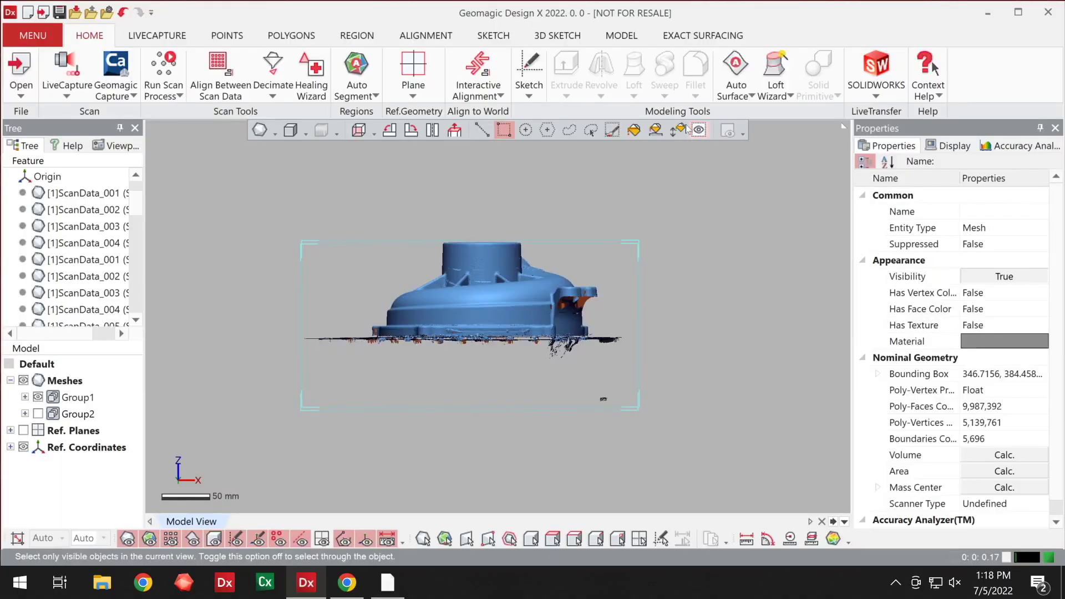
right_click_drag(434, 209, 435, 210)
left_click_drag(685, 467, 277, 336)
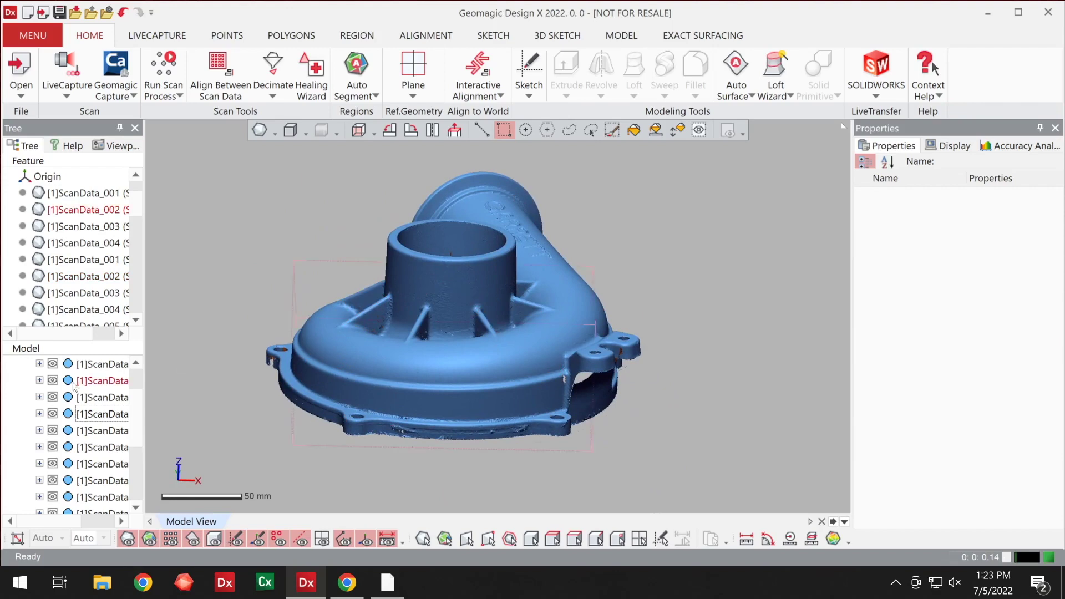
Step: Collapse Group1 in the model tree, show Group2 and hide Group1
scroll(74, 387, "up", 1)
left_click(25, 397)
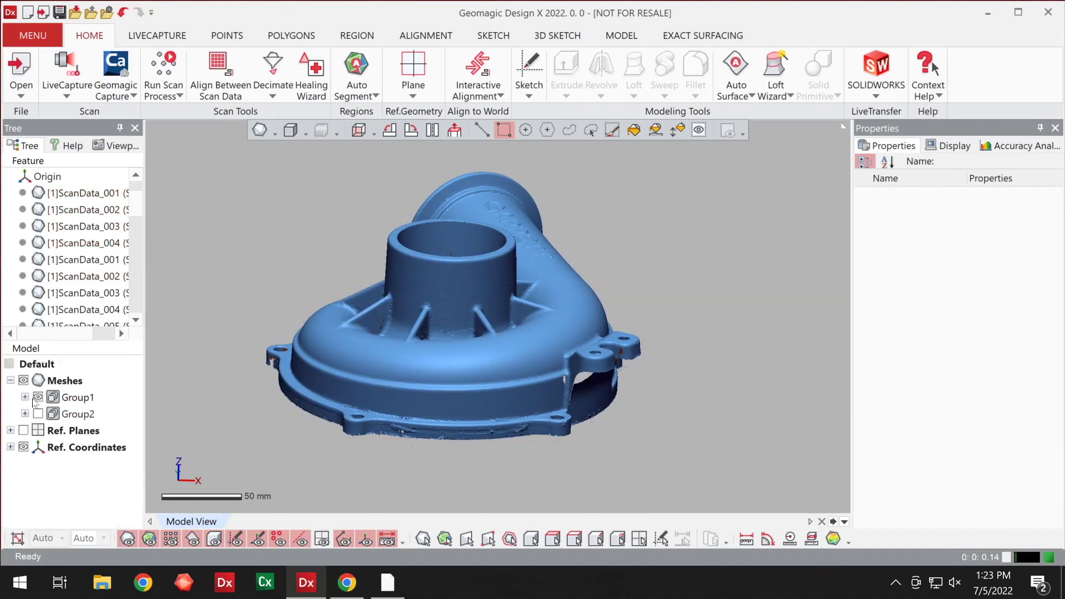
left_click(38, 414)
left_click(36, 398)
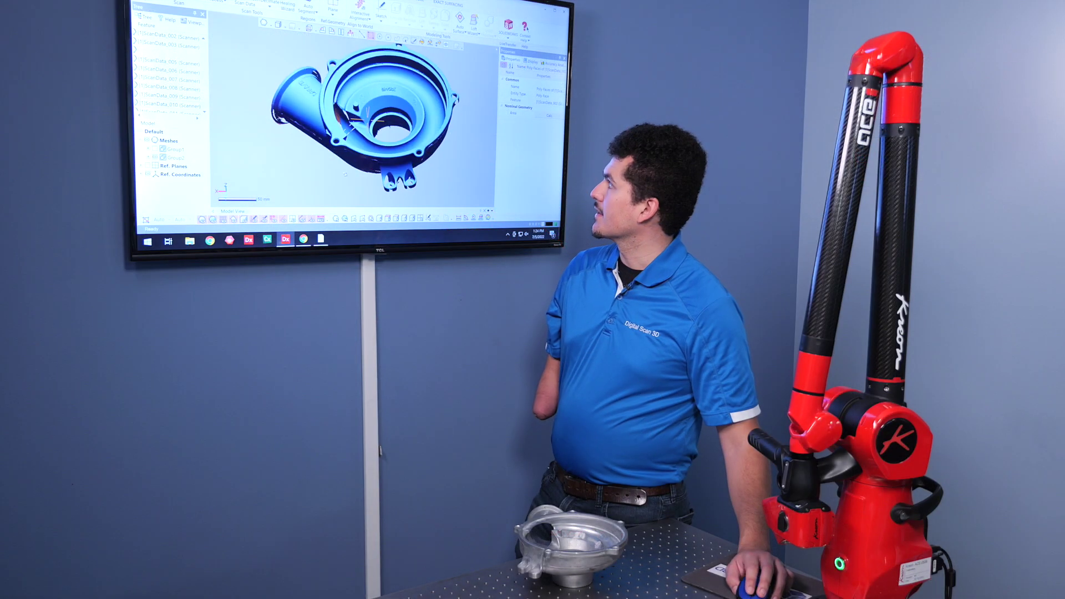
Step: Show Group1 together with Group2 and start Align Between Scan Data with the Local Based On Picked Point method
right_click_drag(358, 123, 359, 170)
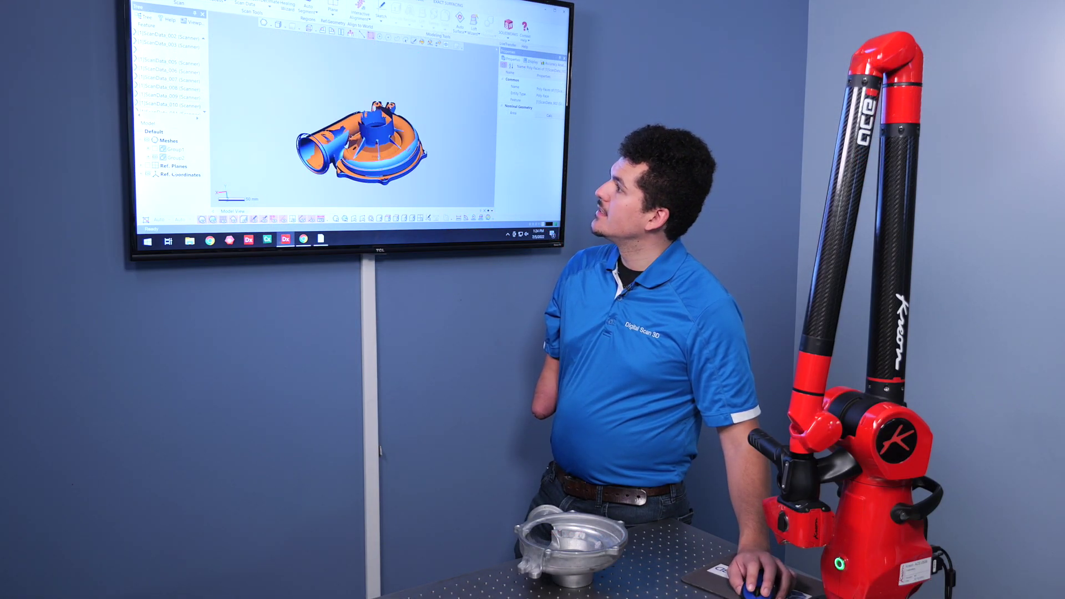
left_click(155, 149)
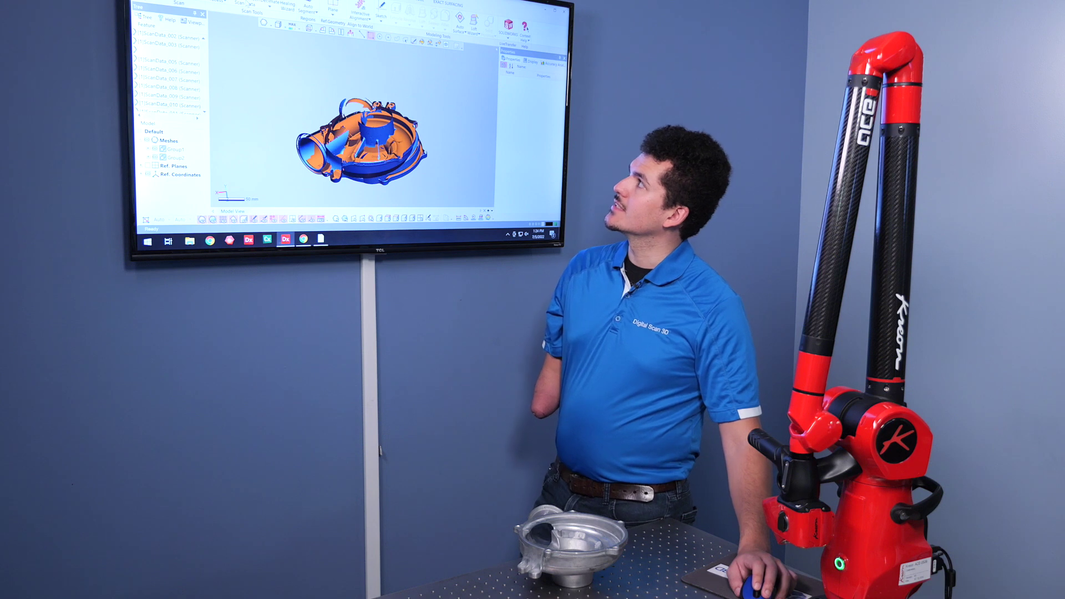
left_click(242, 3)
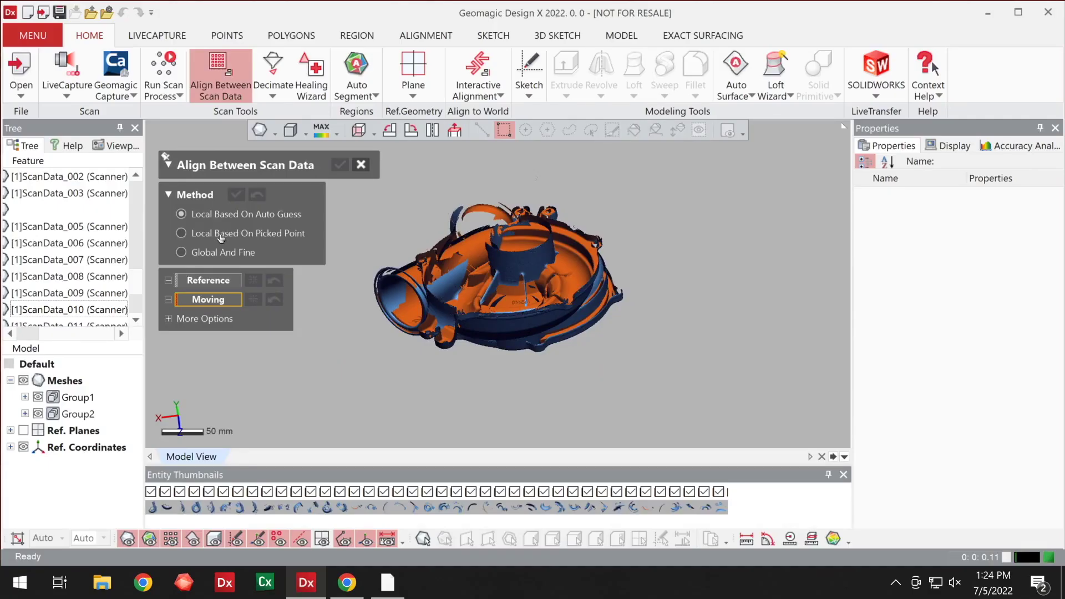
left_click(221, 237)
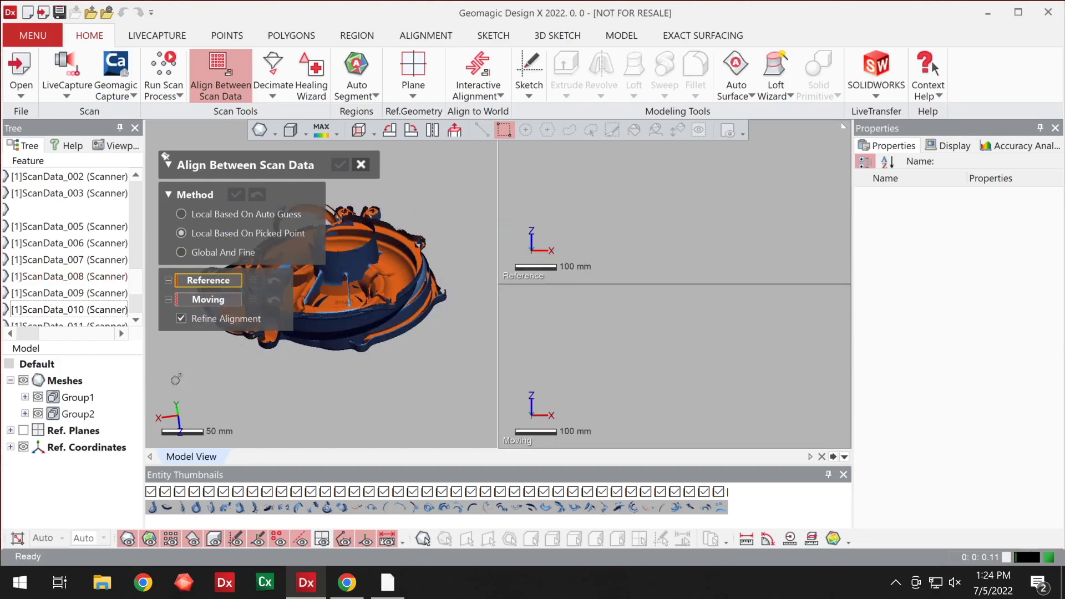
Step: Assign Group1 as the Reference and Group2 as the Moving scan data
left_click(78, 397)
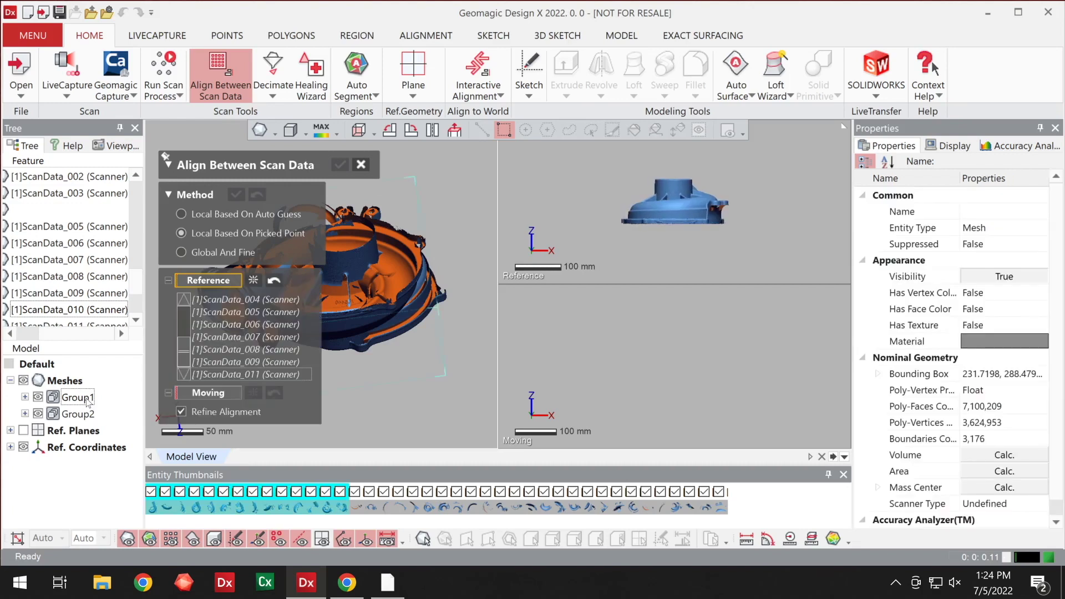
left_click(232, 393)
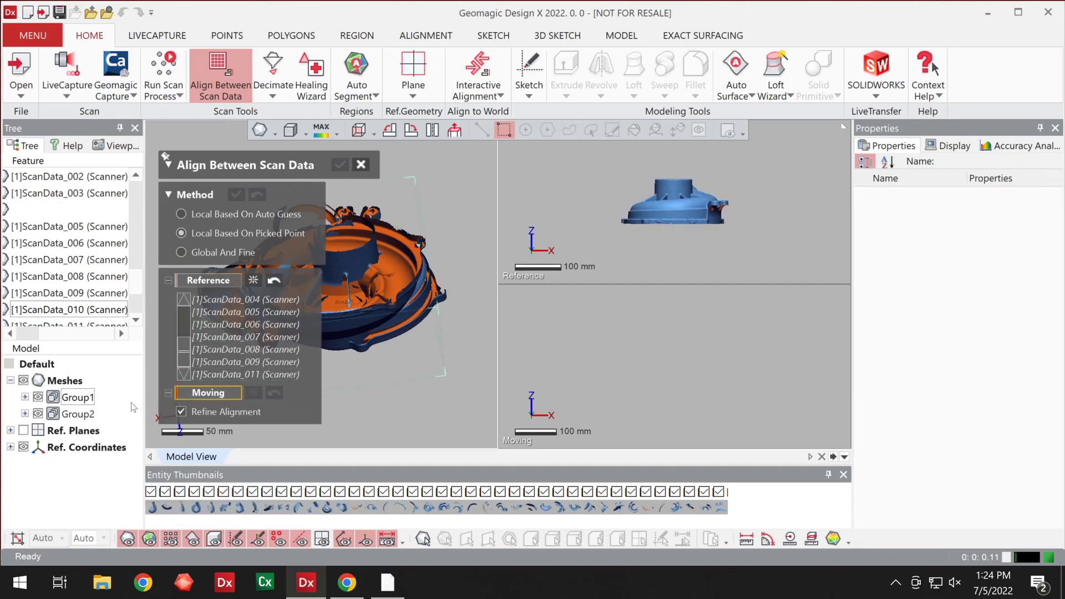
left_click(83, 415)
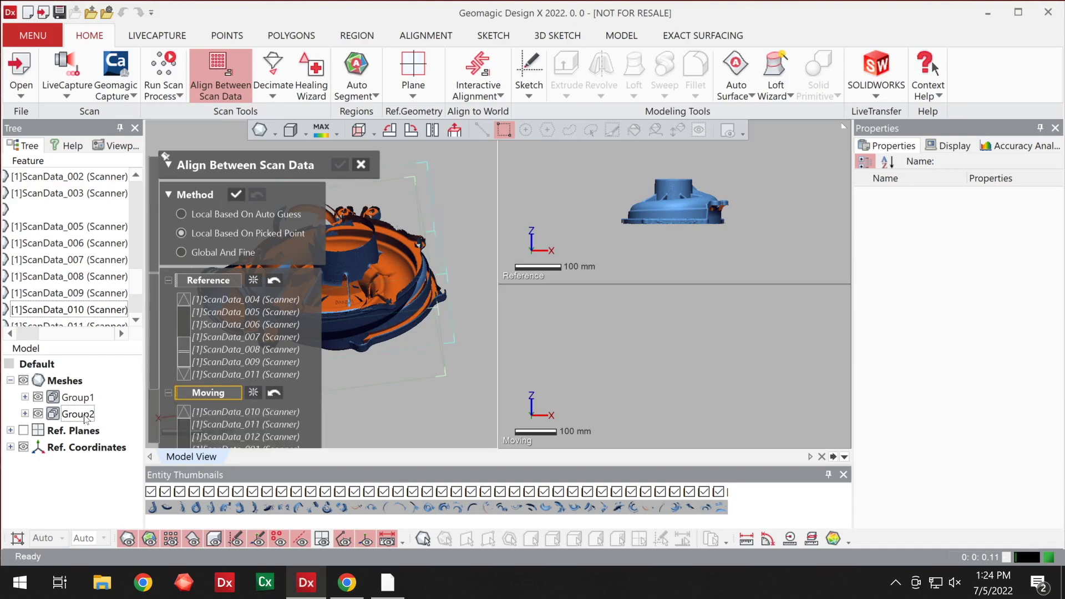
Step: Turn off Refine Alignment for the picked-point alignment
right_click_drag(708, 339, 619, 365)
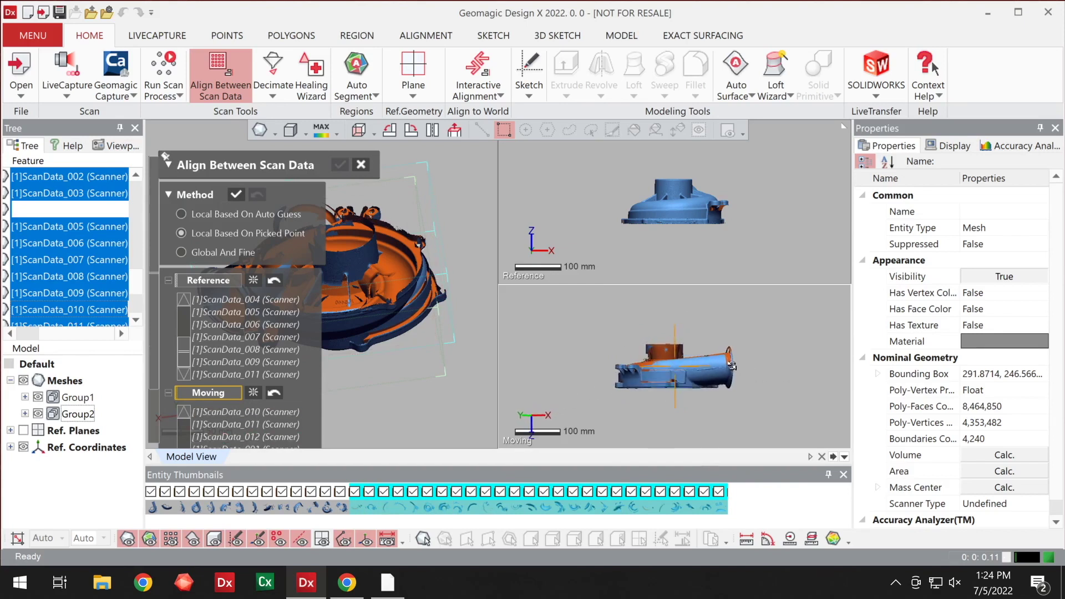
right_click_drag(751, 216, 718, 195)
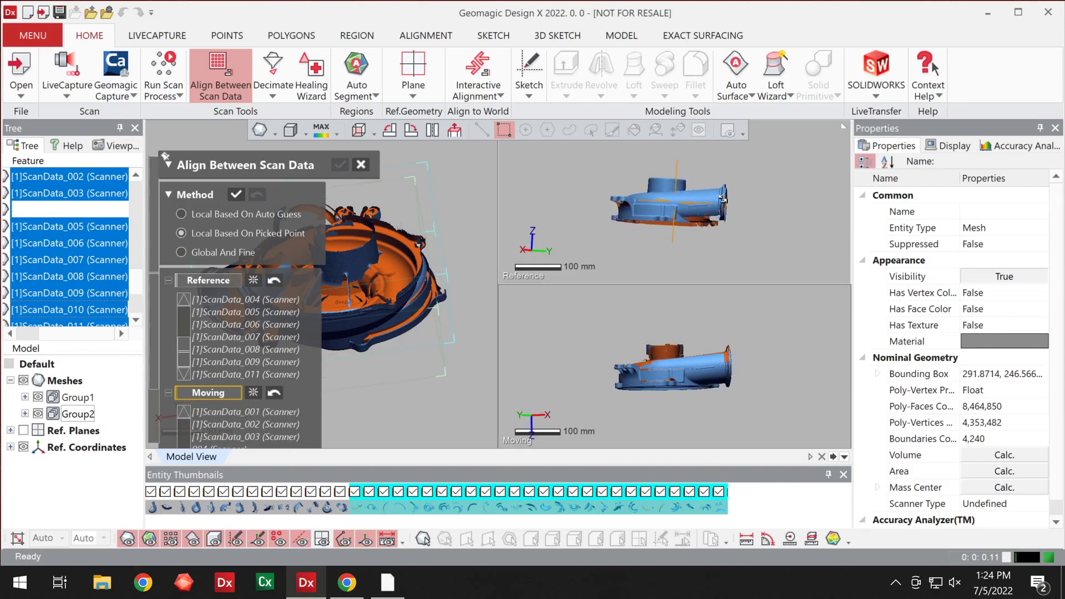
scroll(693, 233, "up", 5)
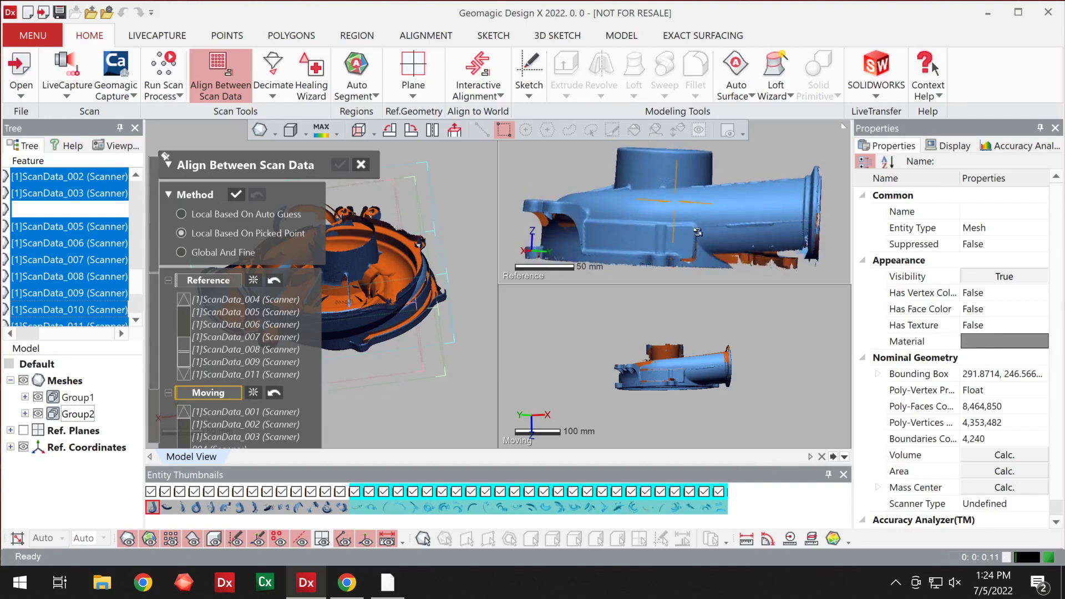
scroll(674, 386, "up", 5)
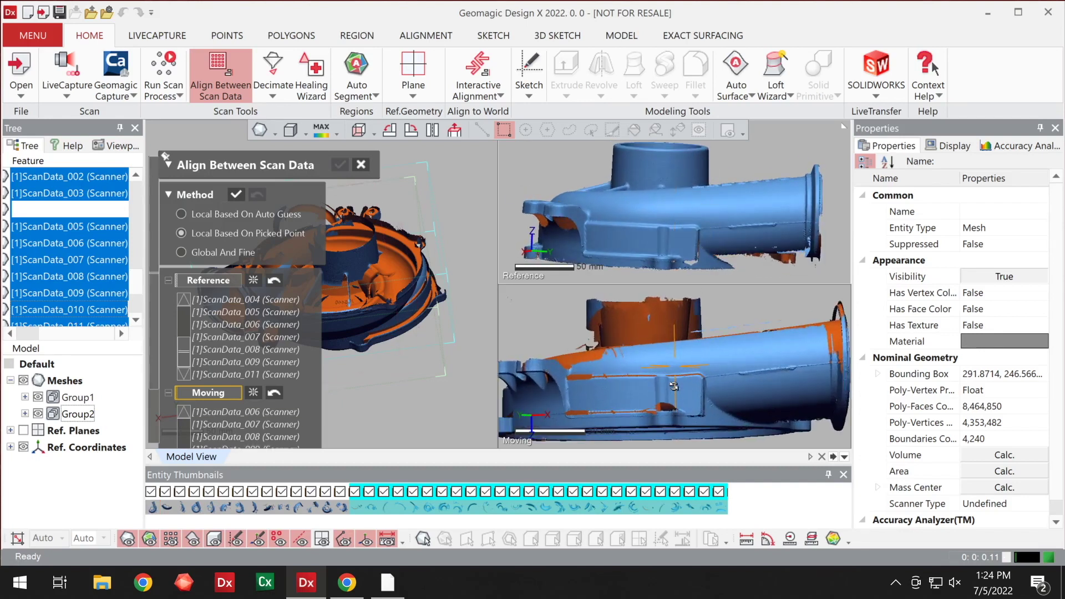
scroll(677, 385, "up", 2)
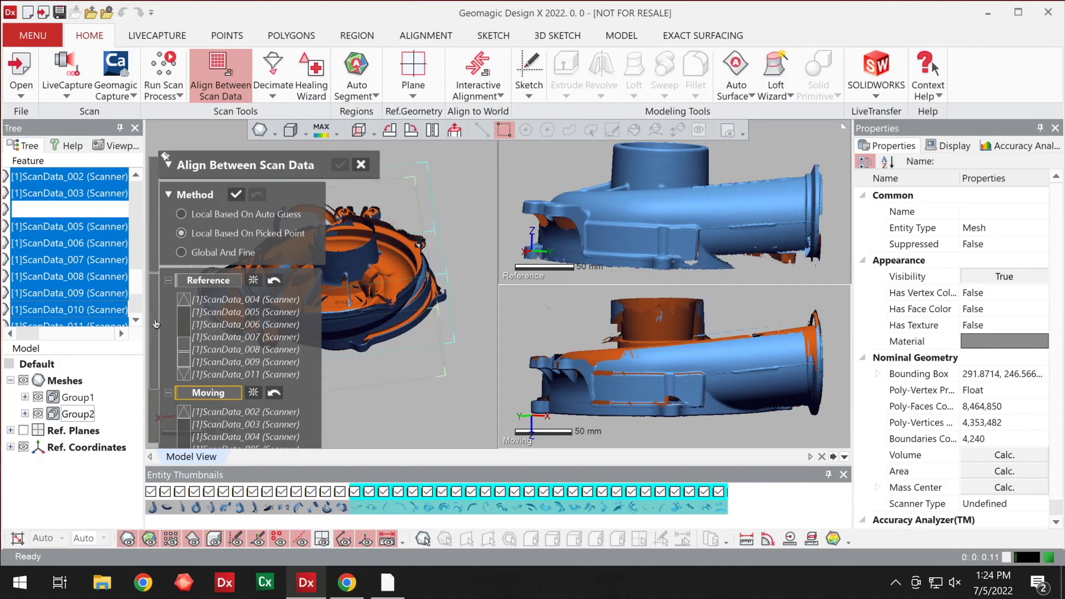
scroll(156, 324, "down", 3)
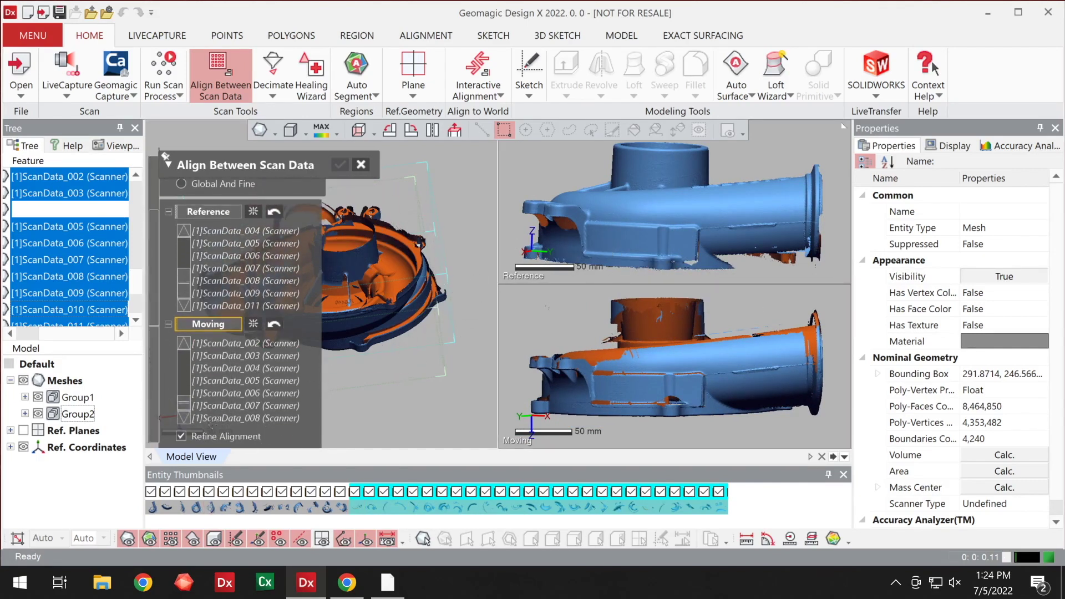
left_click(182, 437)
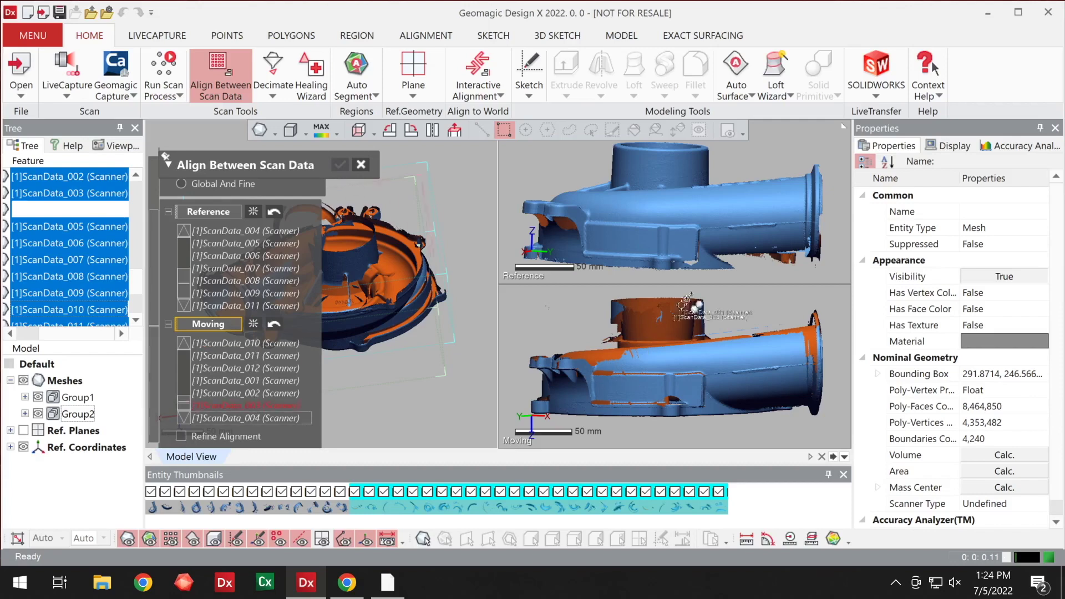
Step: Pick matching points around the raised side pad of the housing on the Reference and Moving meshes and apply the alignment
left_click(697, 232)
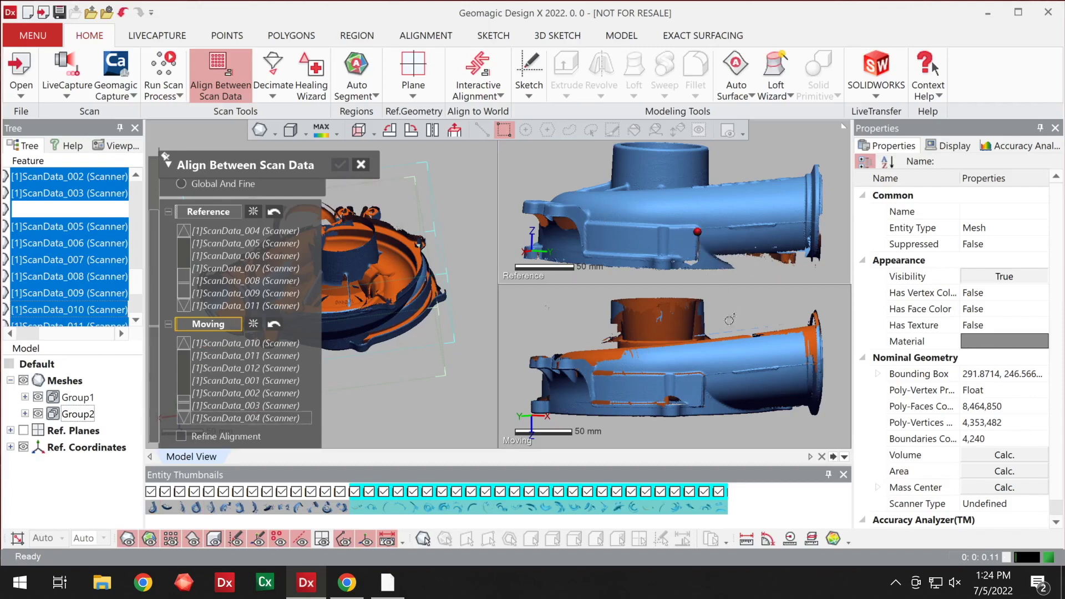
left_click(703, 377)
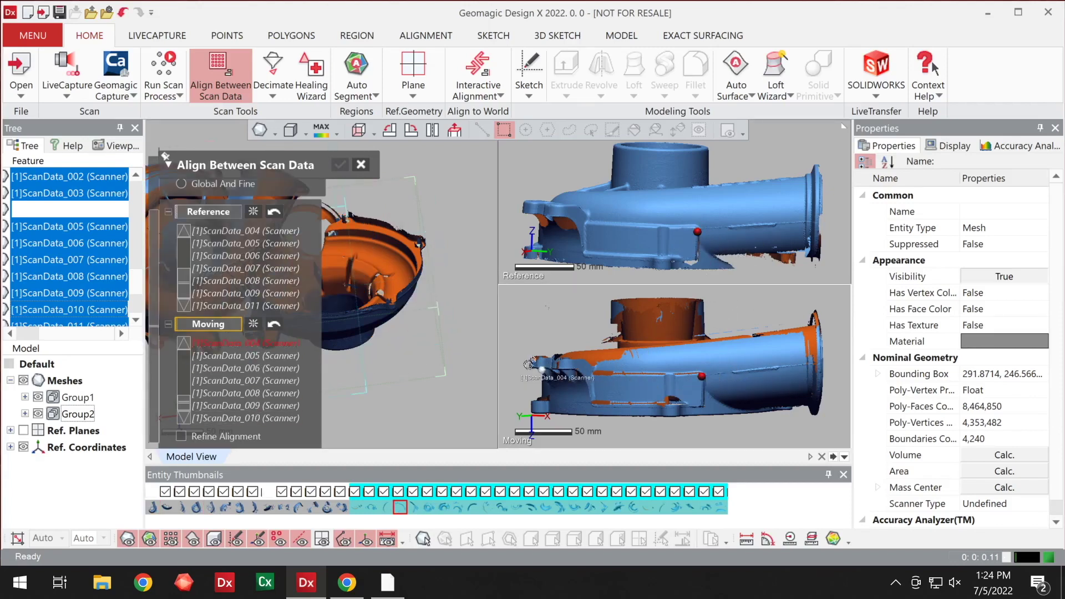
left_click(589, 402)
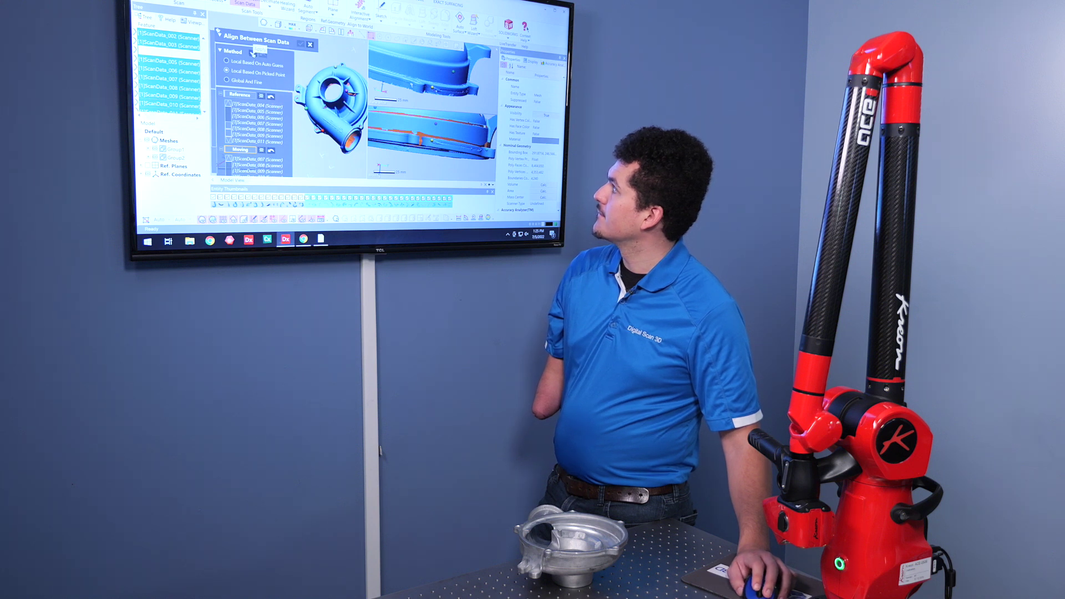
left_click(253, 54)
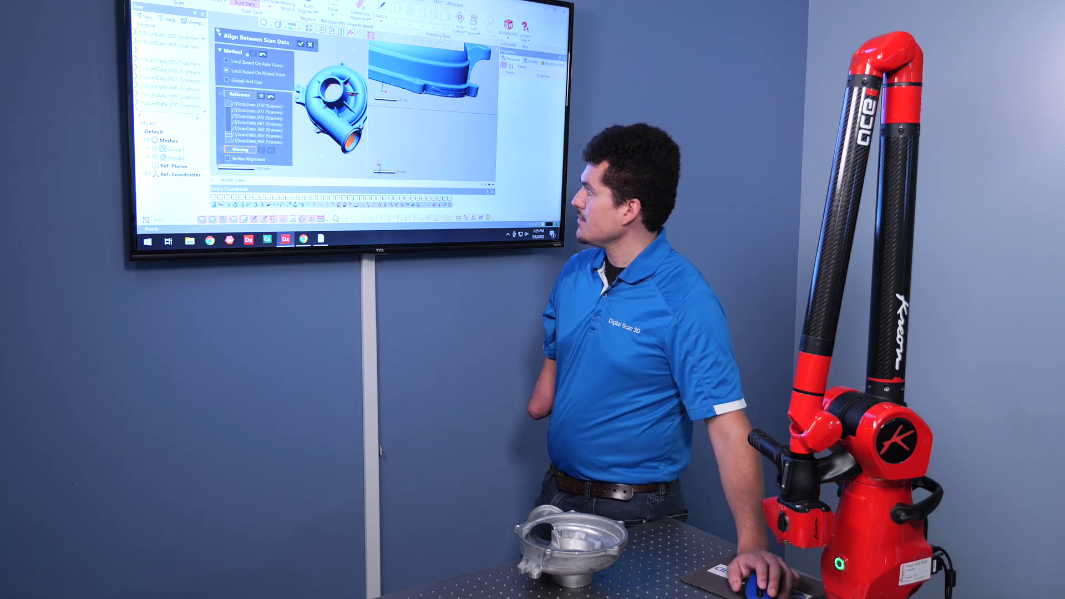
Step: Switch the alignment method to Global And Fine and set the first mesh, [1]ScanData_001, as the Reference
left_click(182, 252)
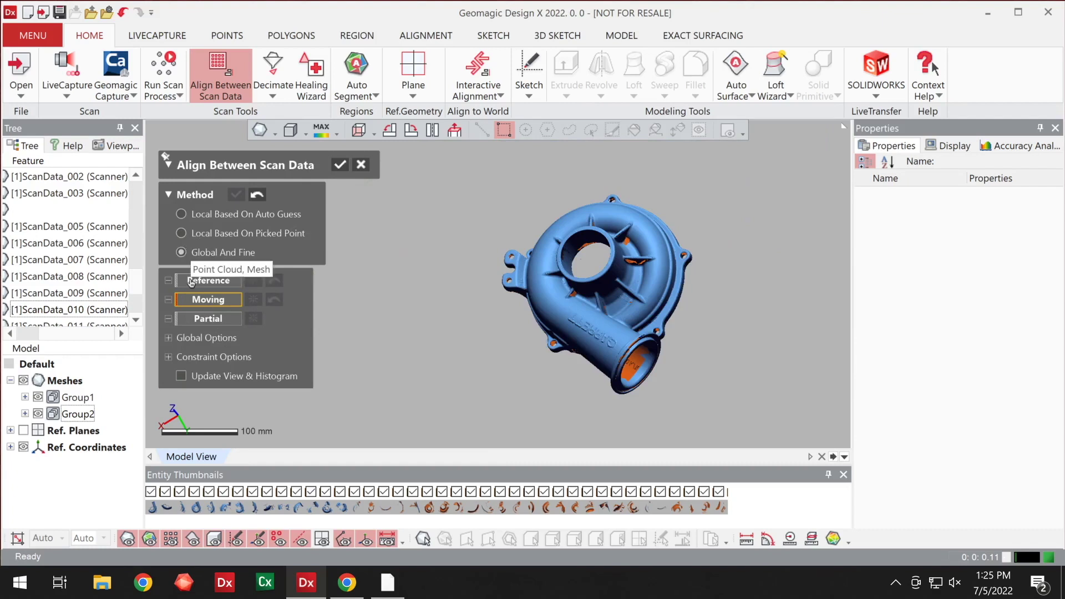
left_click(190, 281)
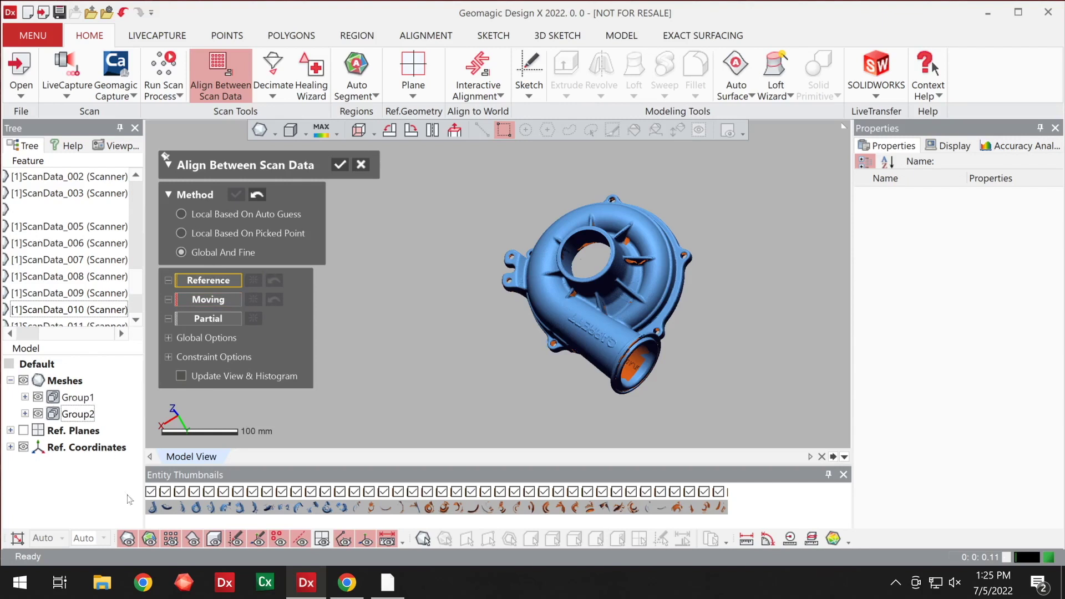
left_click(152, 508)
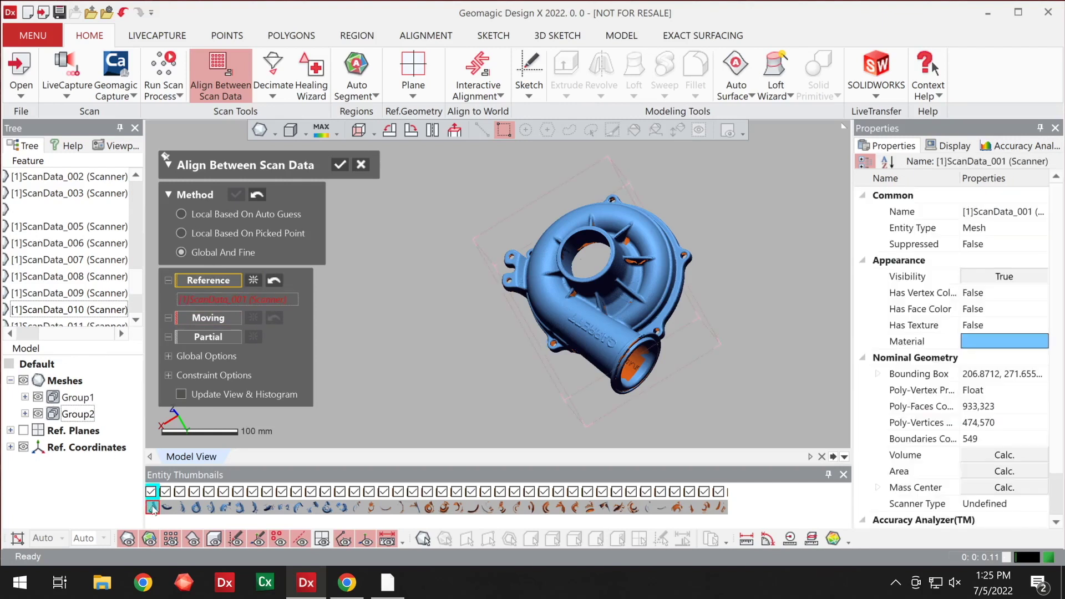
Step: Assign the meshes of Group2 and Group1 as the Moving scan data for the global alignment
left_click(191, 320)
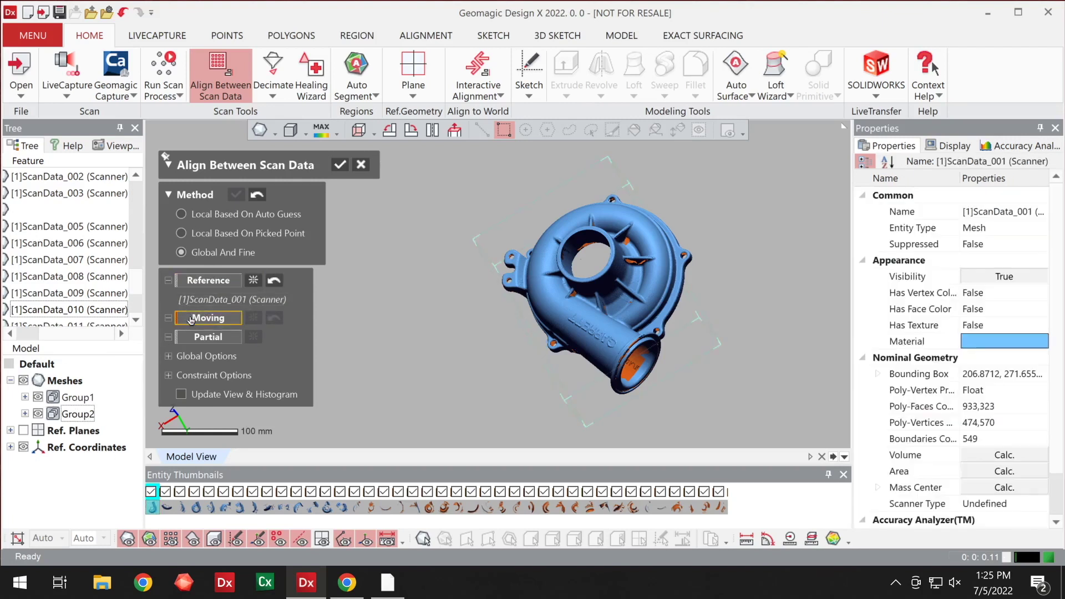
left_click(84, 414)
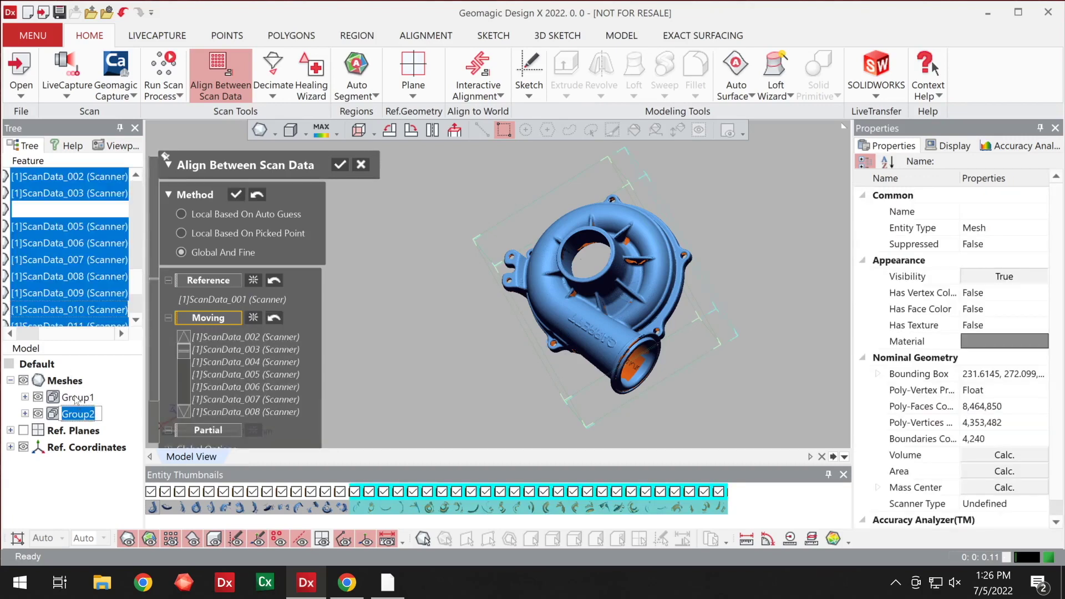
left_click(76, 398)
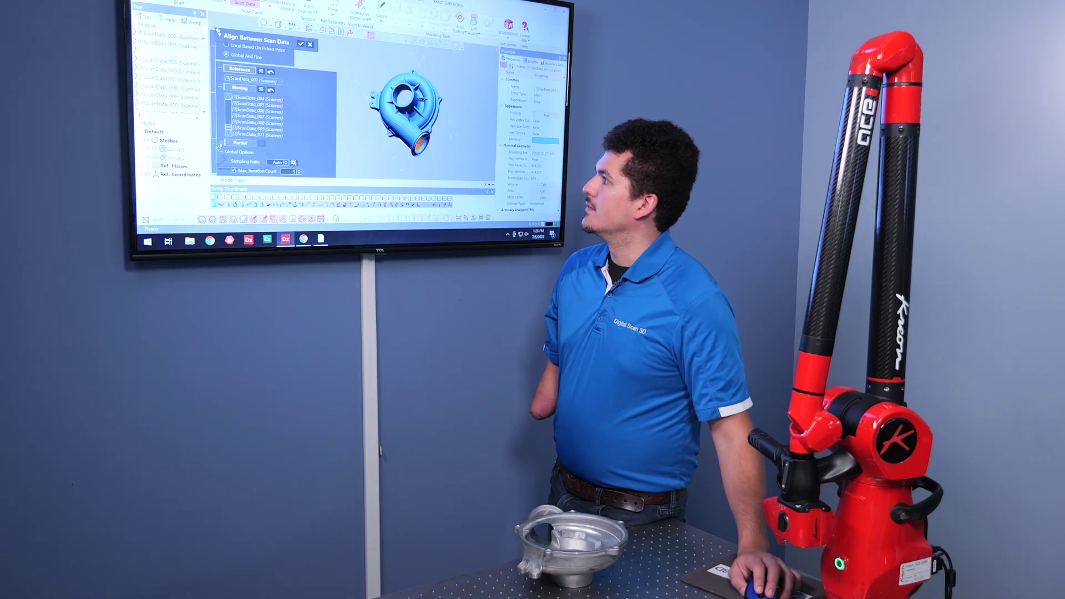
Step: Check the Global Options and run the Global And Fine alignment with a 50 % sampling ratio and a maximum iteration count of 5
scroll(274, 111, "down", 3)
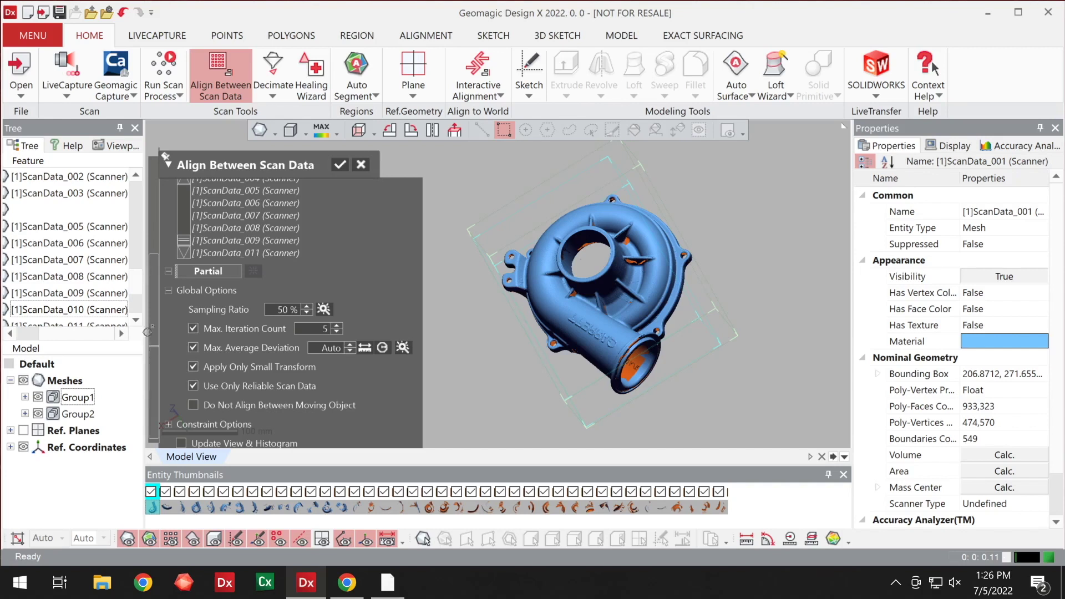
scroll(147, 332, "down", 1)
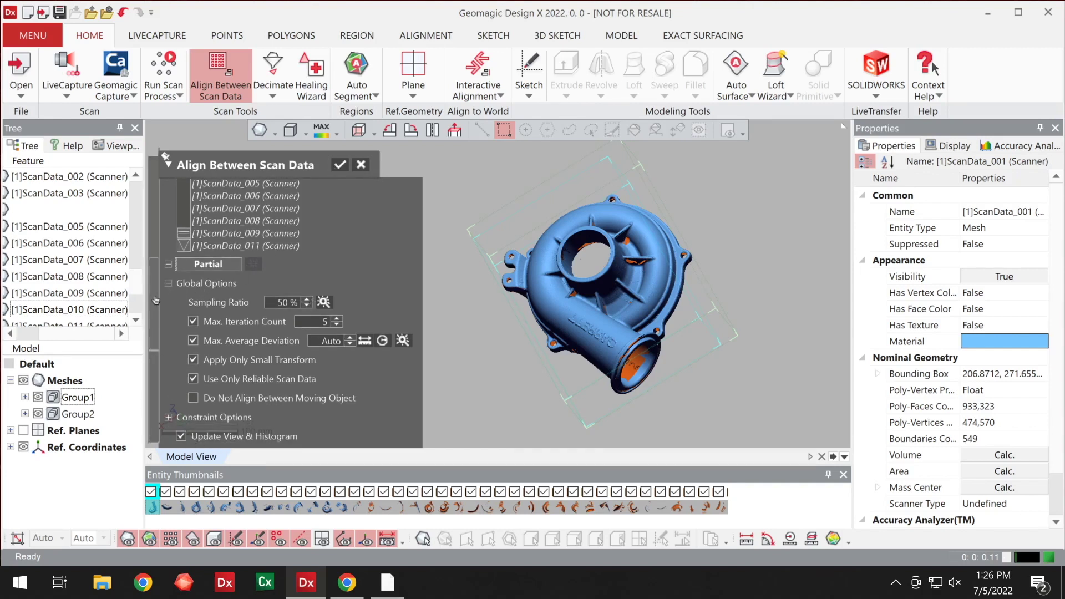
left_click_drag(155, 300, 155, 181)
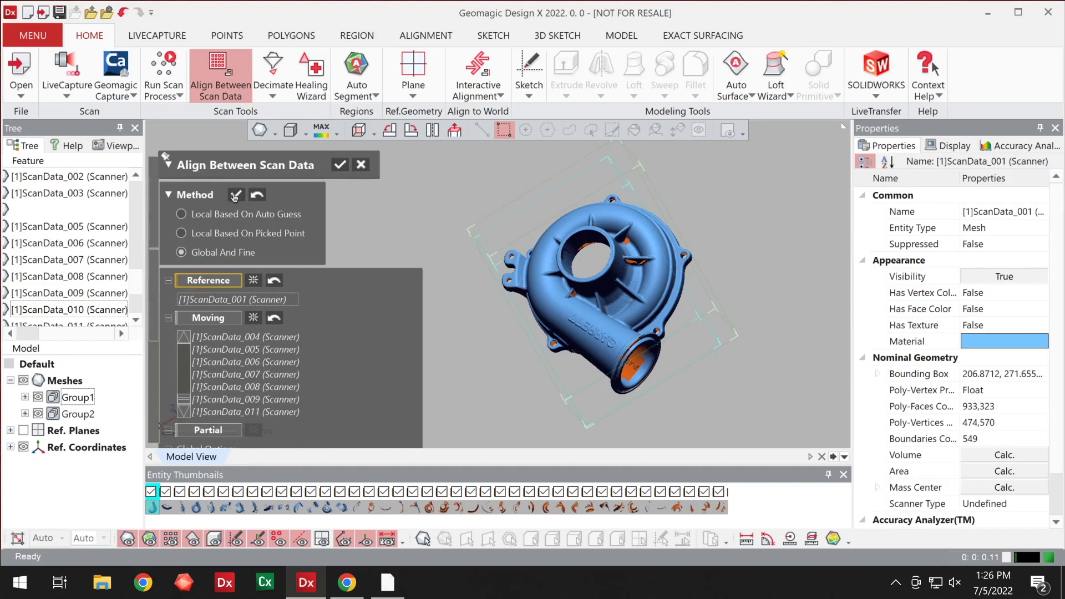
left_click(235, 195)
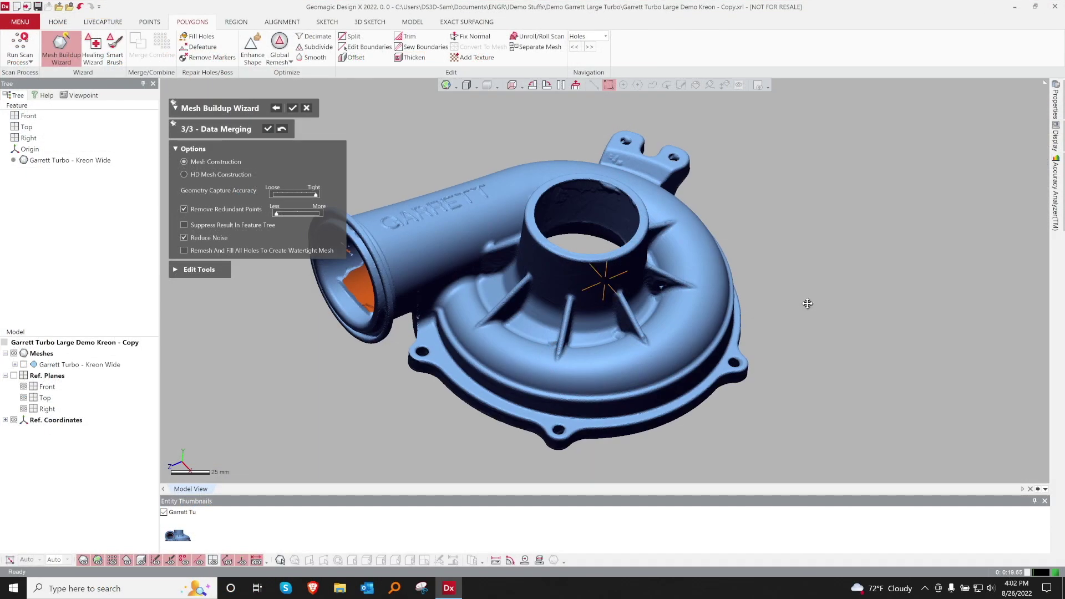
Step: Decimate the Garrett Turbo - Kreon Wide mesh by poly-face count with a 50 % reduction ratio and auto-segment it at sensitivity 65
mouse_move(809, 303)
right_mouse_down()
mouse_move(777, 297)
mouse_move(807, 299)
right_mouse_up()
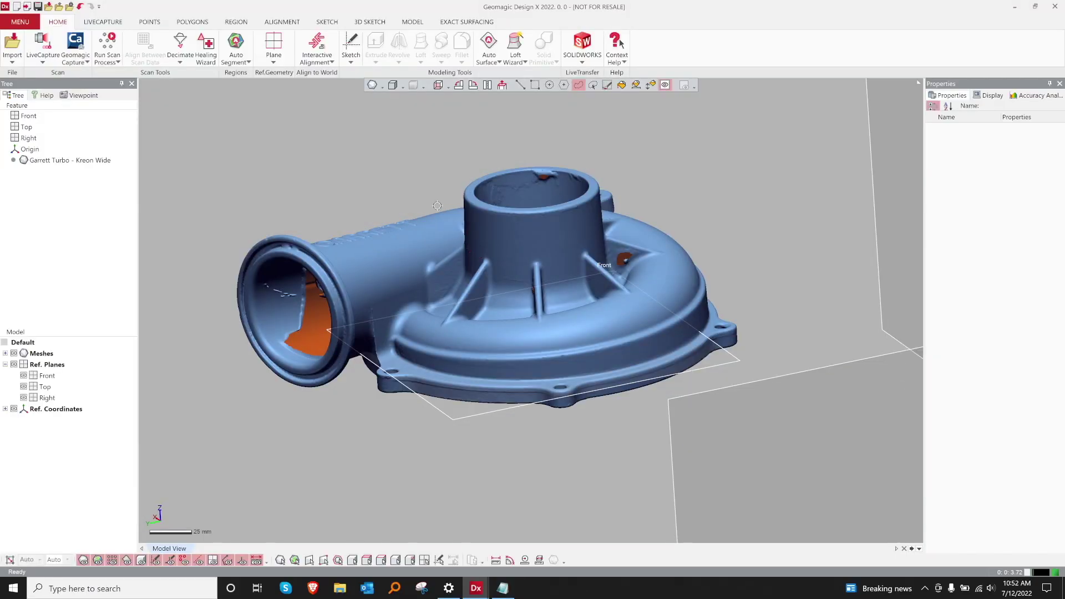
mouse_move(387, 188)
right_mouse_down()
mouse_move(380, 214)
mouse_move(428, 219)
mouse_move(451, 237)
right_mouse_up()
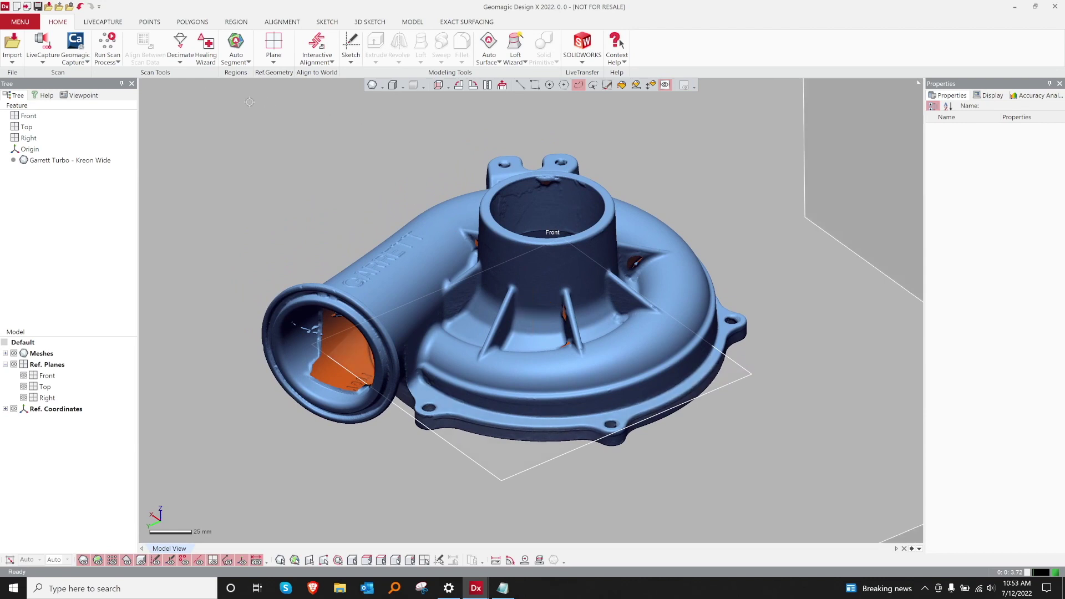
left_click(177, 49)
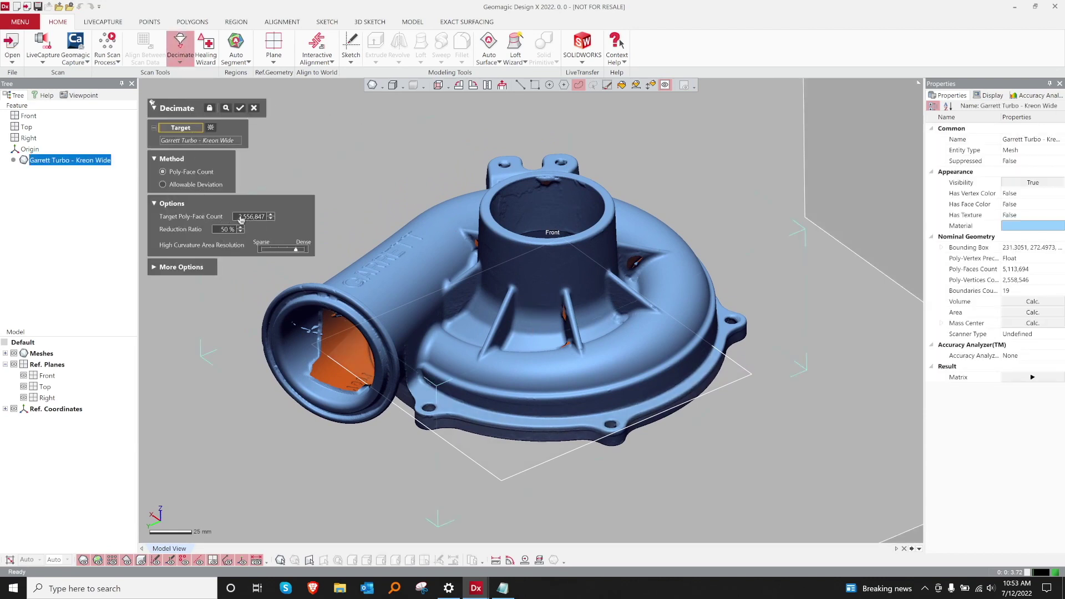
left_click(240, 108)
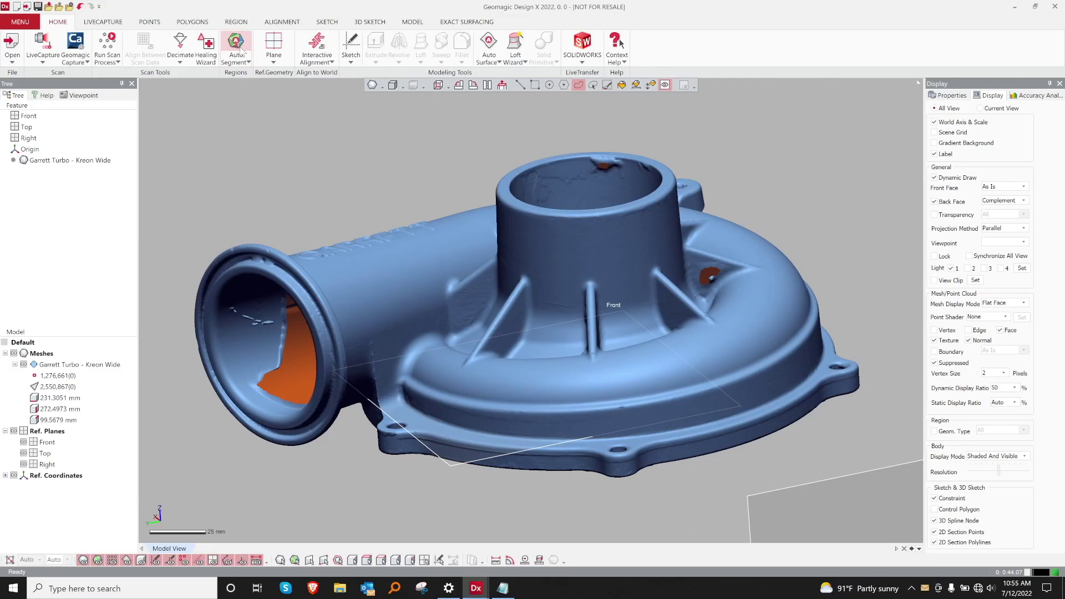
left_click(244, 47)
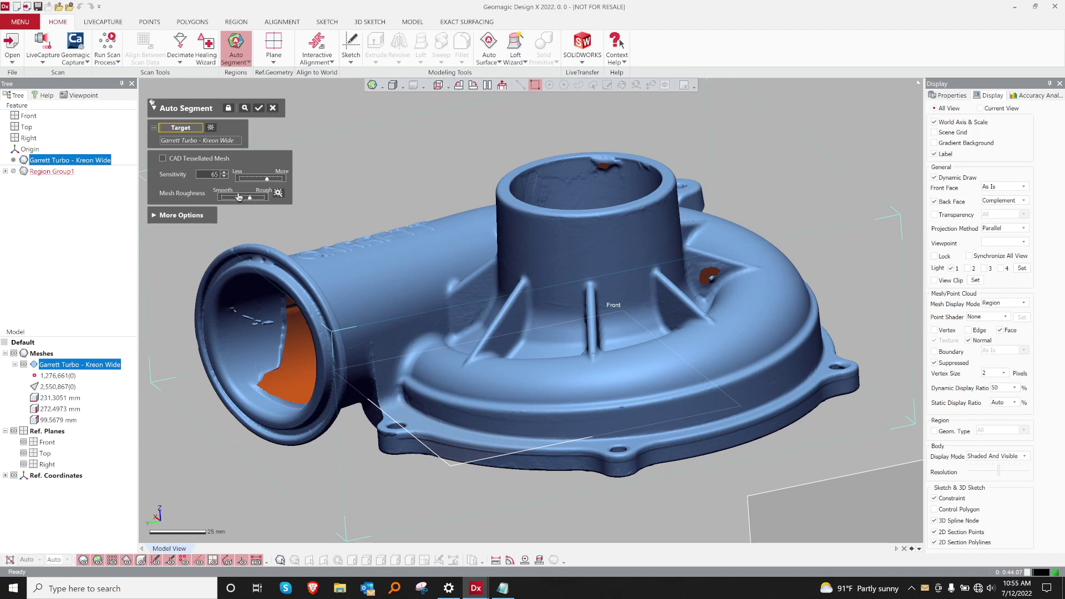
left_click(258, 109)
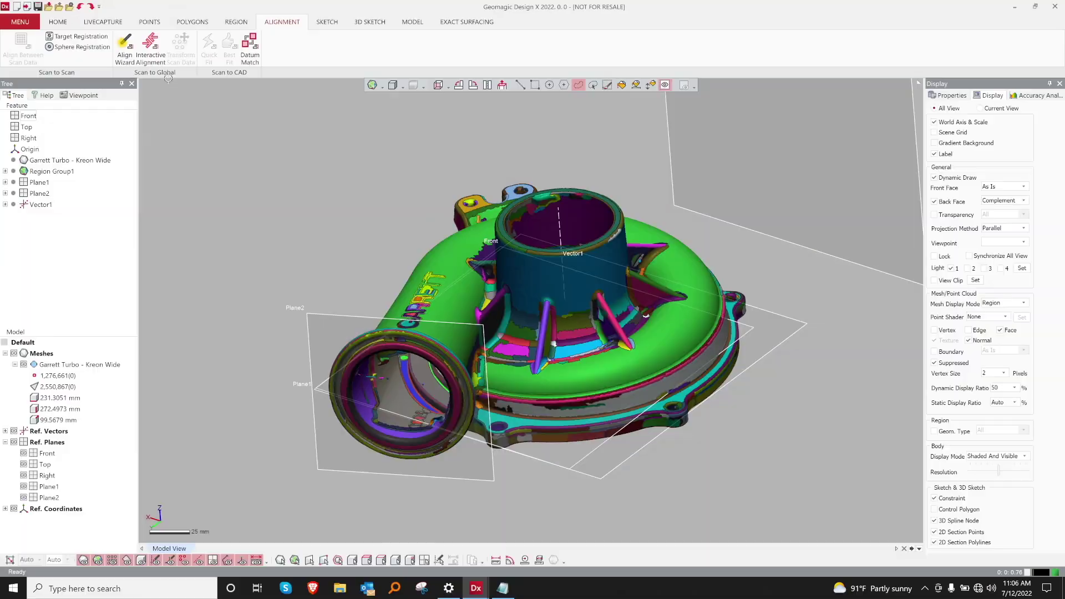
Step: Begin an Interactive Alignment of the turbo mesh and define its X-Y-Z moving position with Vector1 and Plane1
left_click(152, 40)
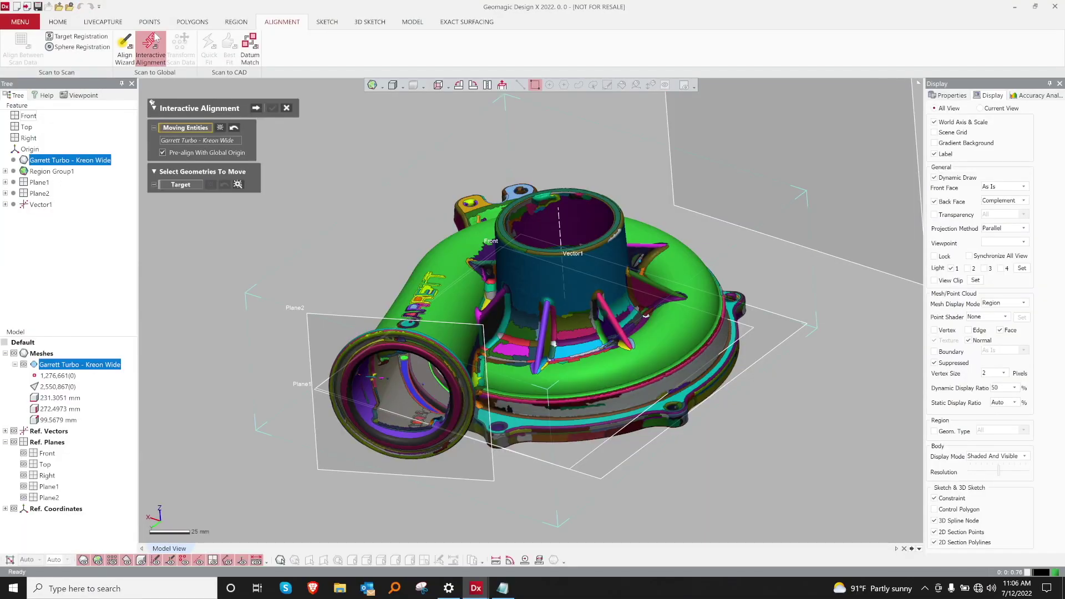
left_click(255, 108)
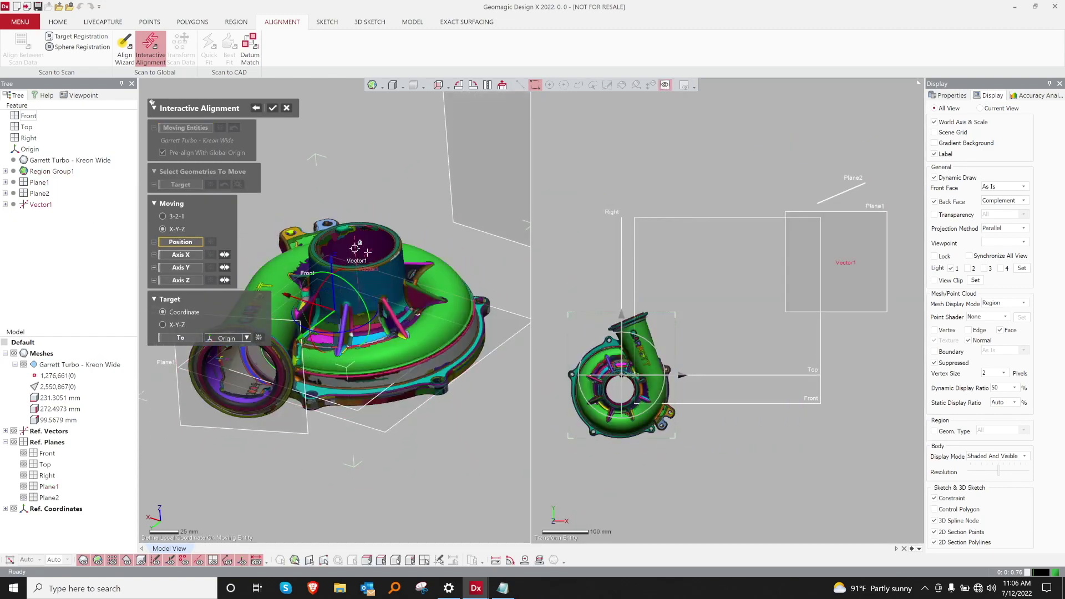
left_click(356, 260)
left_click(373, 424)
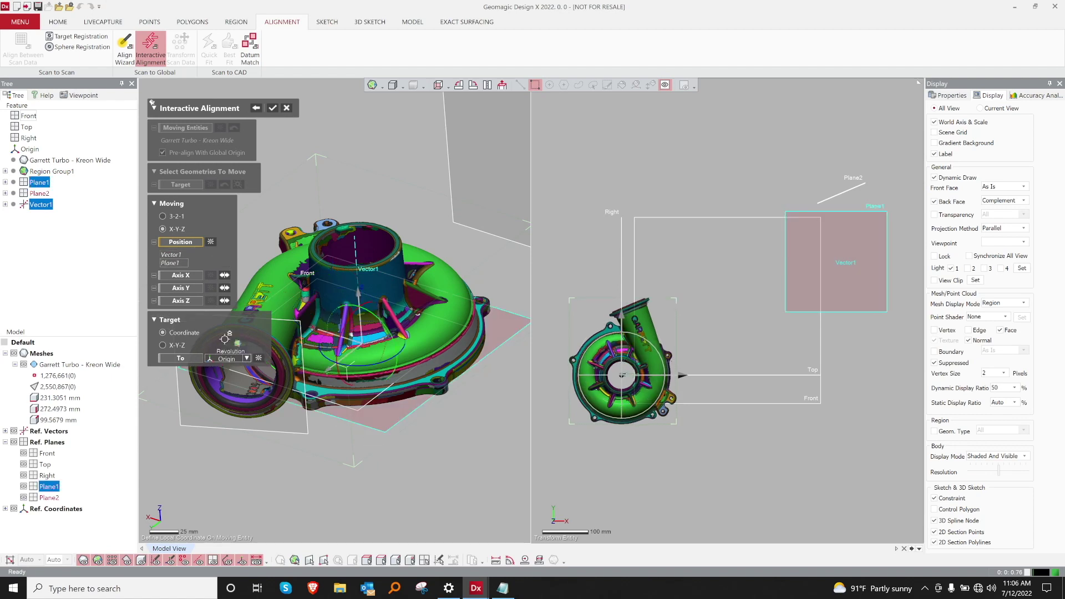
Step: Set Plane2 as Axis Z and Plane1 as Axis Y, reverse the Y direction, and apply the alignment to the global origin
left_click(181, 300)
left_click(194, 420)
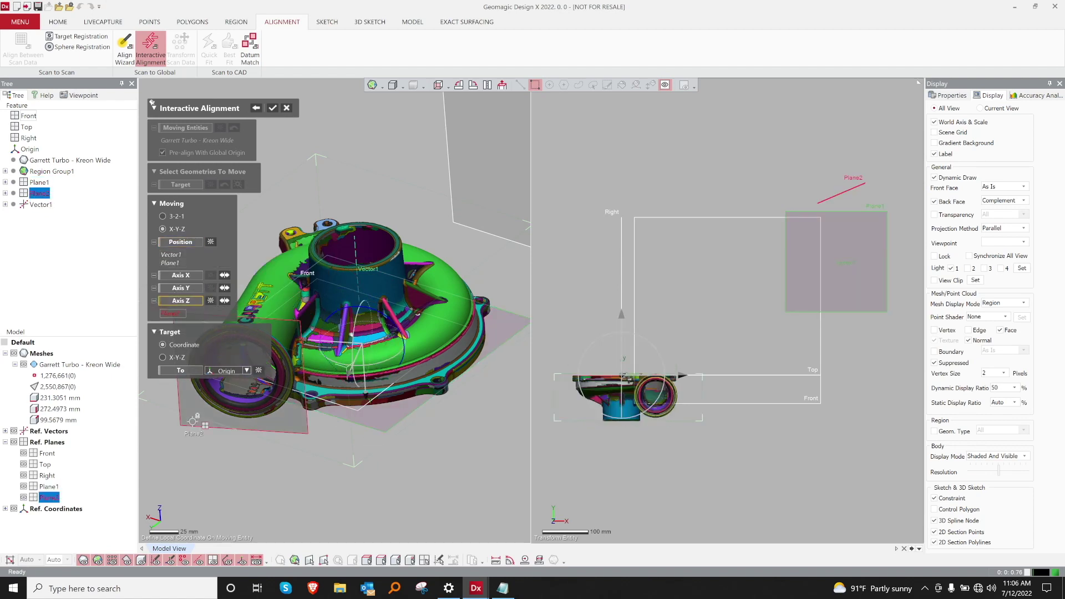
left_click(179, 289)
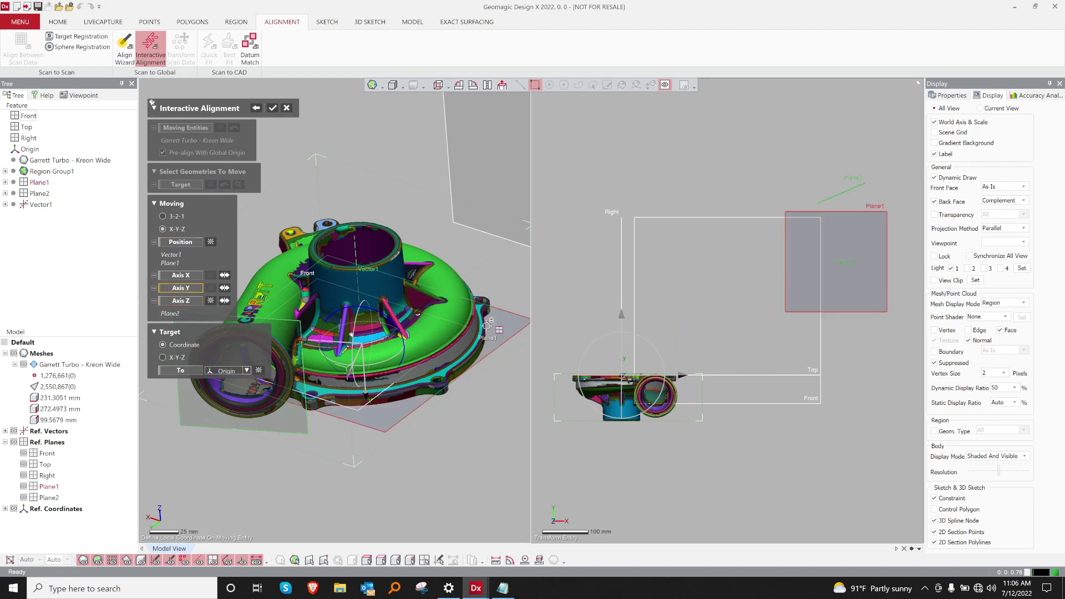
left_click(490, 329)
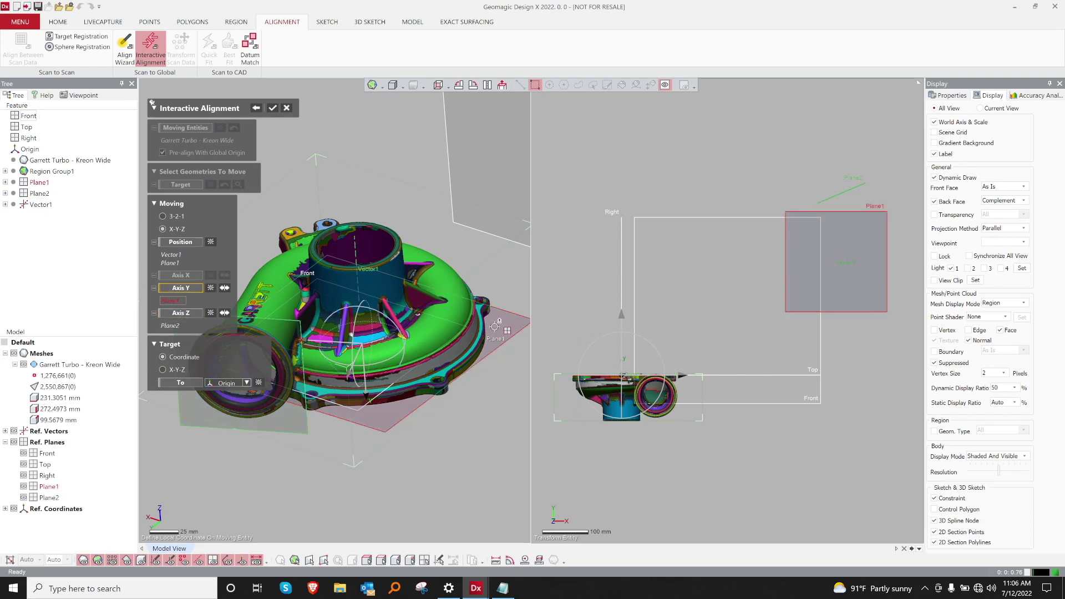
left_click(224, 288)
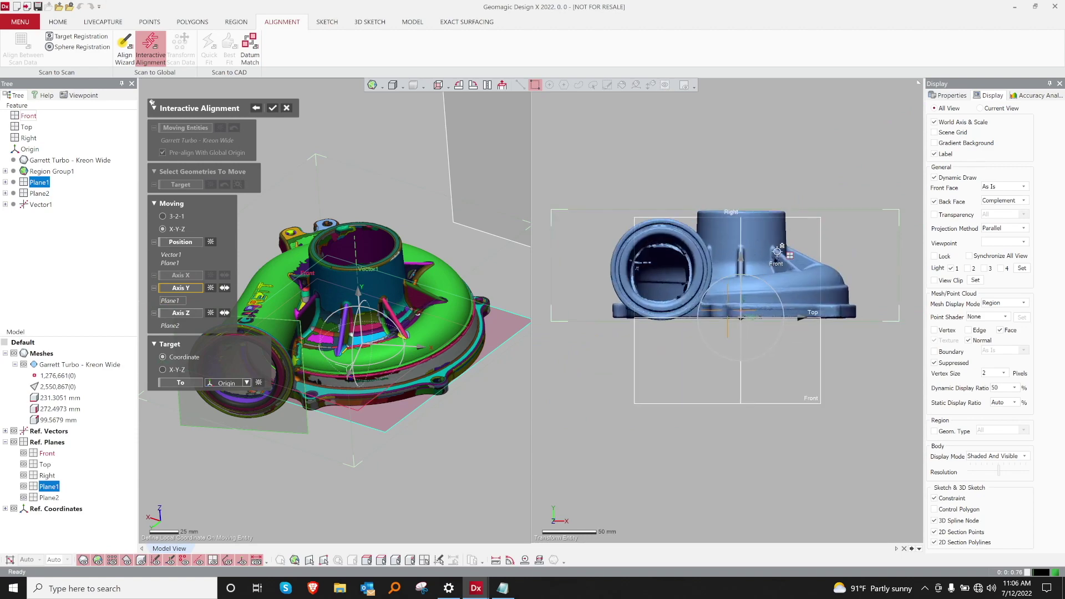
scroll(777, 252, "up", 4)
right_click_drag(758, 253, 737, 294, "ctrl")
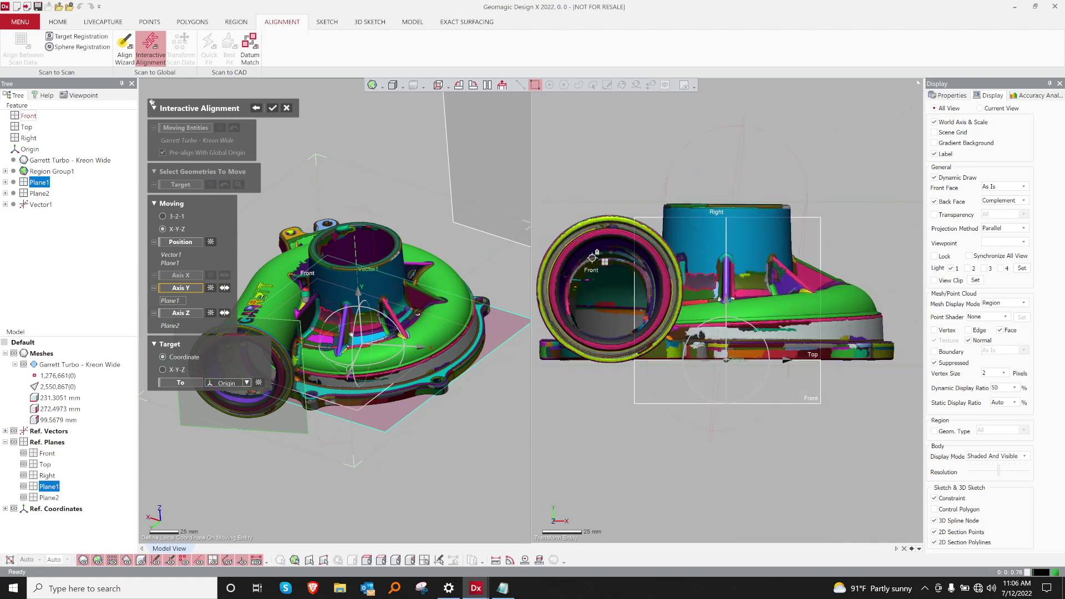
left_click(271, 109)
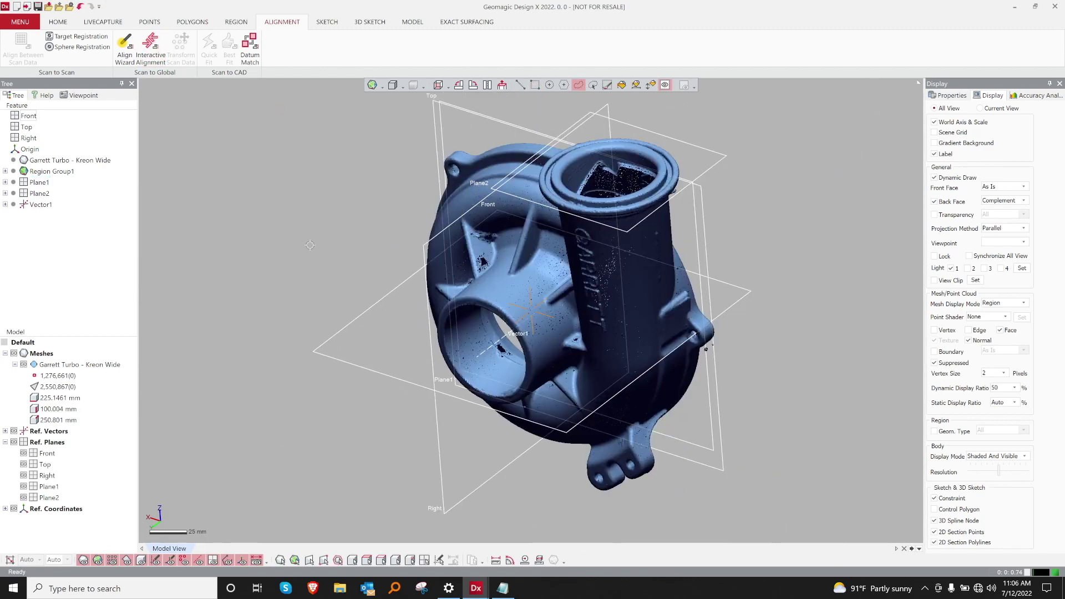
Step: Delete the alignment helpers Plane1, Plane2 and Vector1
left_click(40, 182)
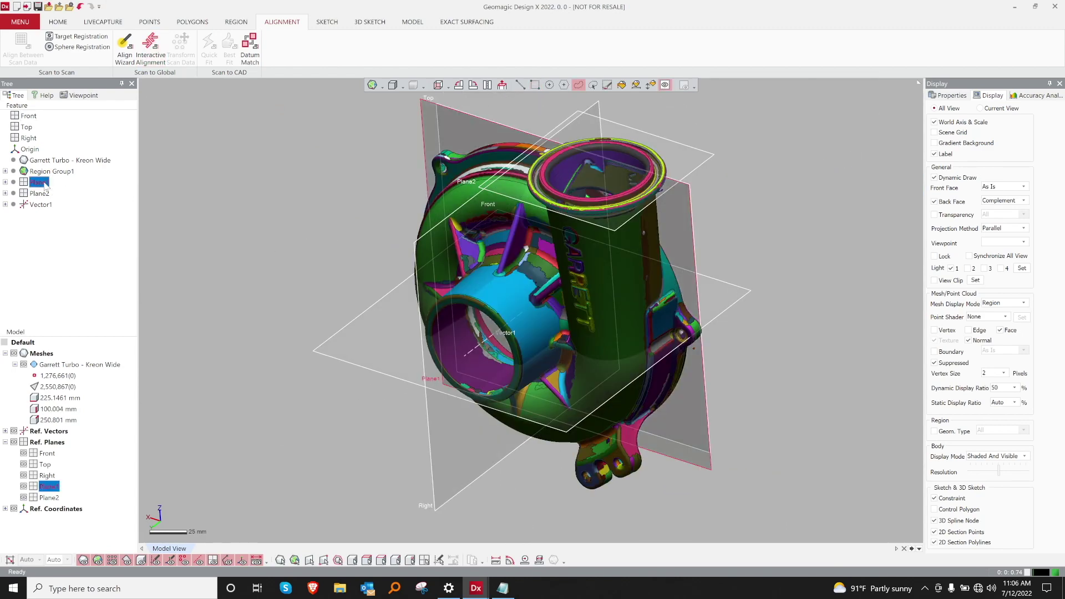
left_click(35, 206, "shift")
key("Delete")
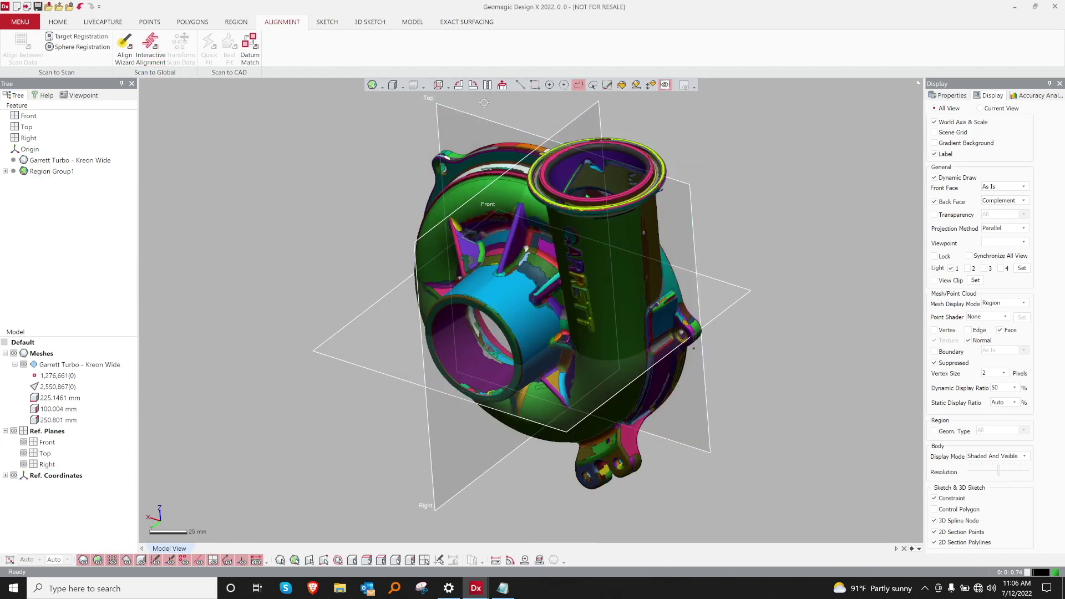
Step: Offset the second section polyline 10.5 mm from the Top base plane and complete the mesh sketch setup
left_click(438, 84)
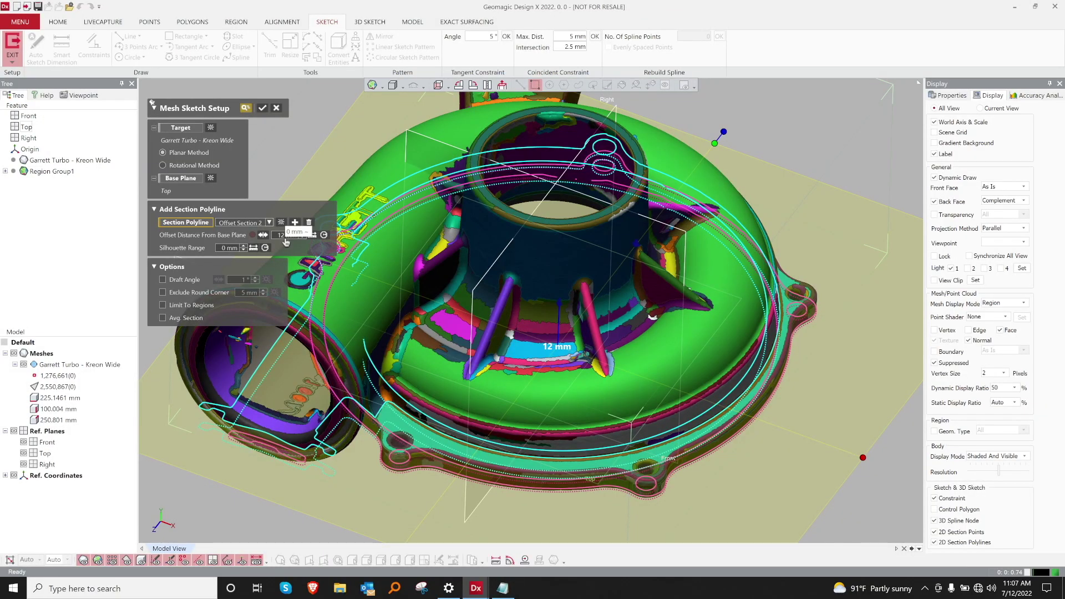
double_click(284, 235)
type("10.5")
key("Return")
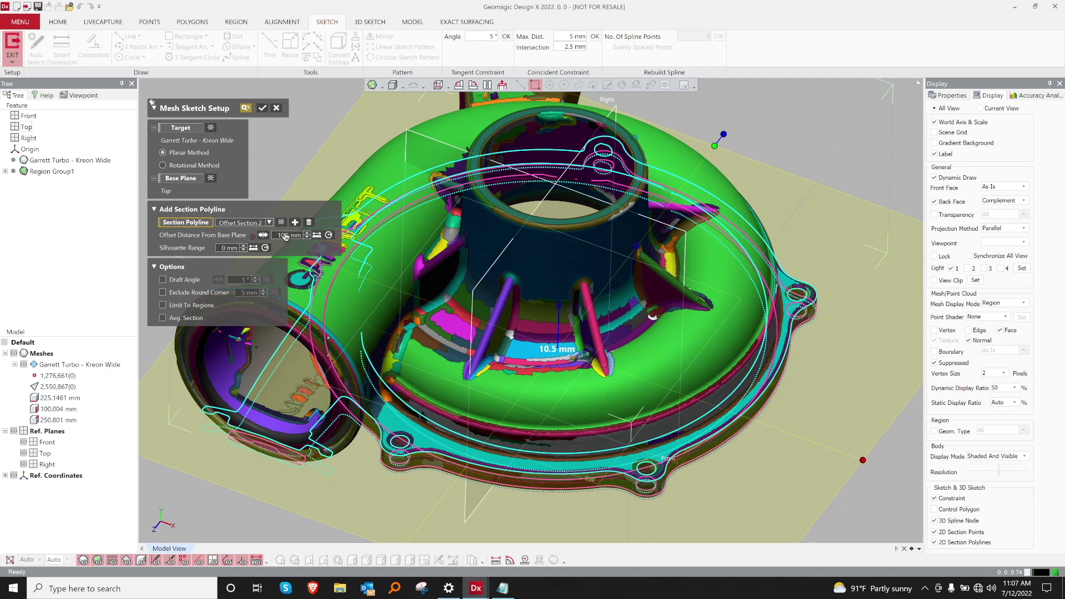
key("Return")
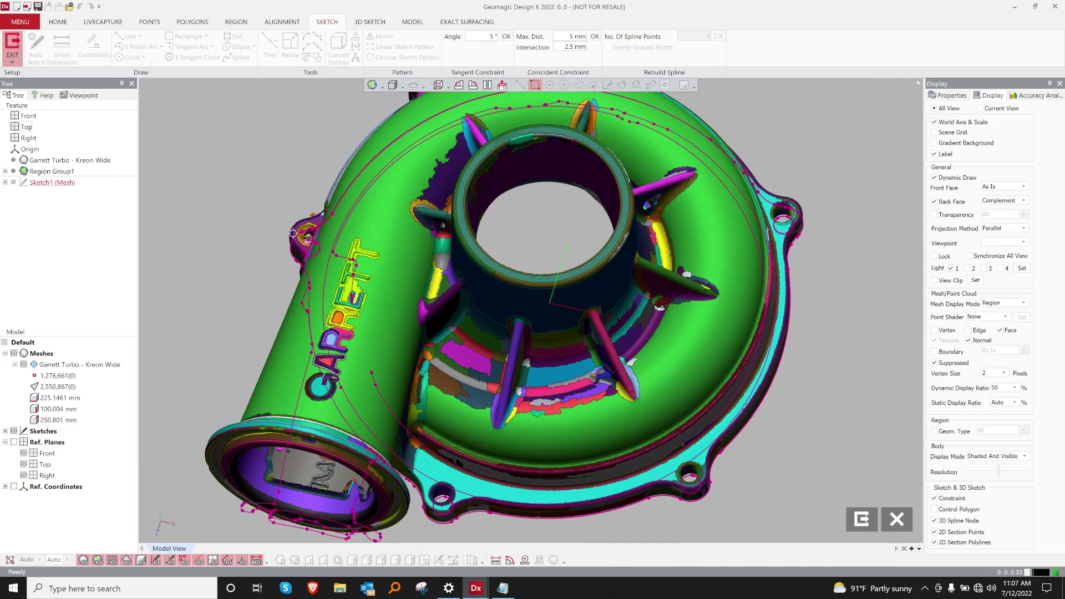
Step: Hide the mesh so that only the sketch's section polylines are displayed
scroll(266, 248, "down", 1)
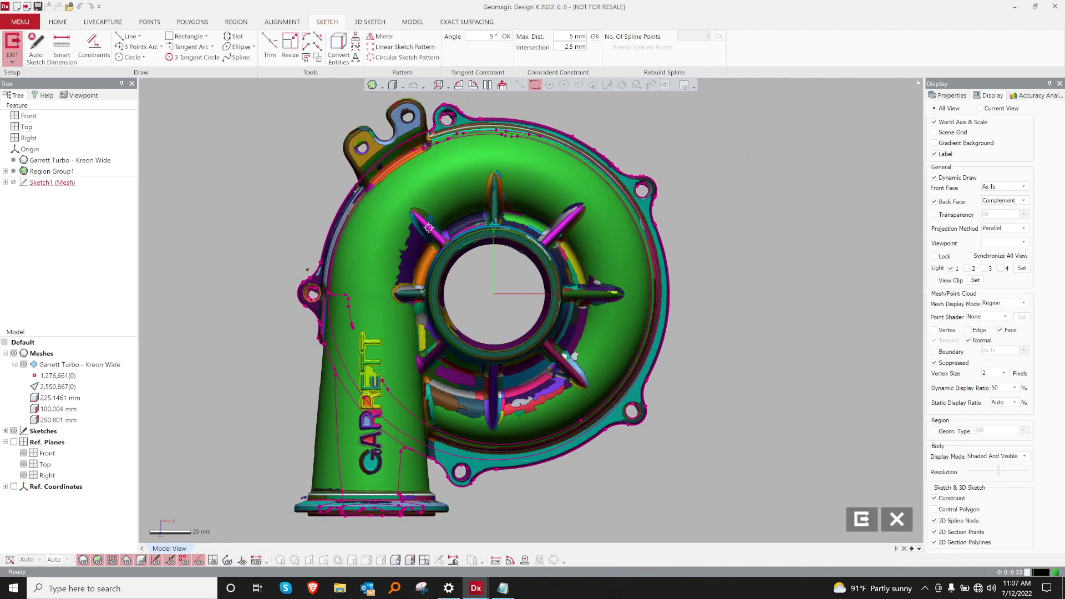
left_click(15, 365)
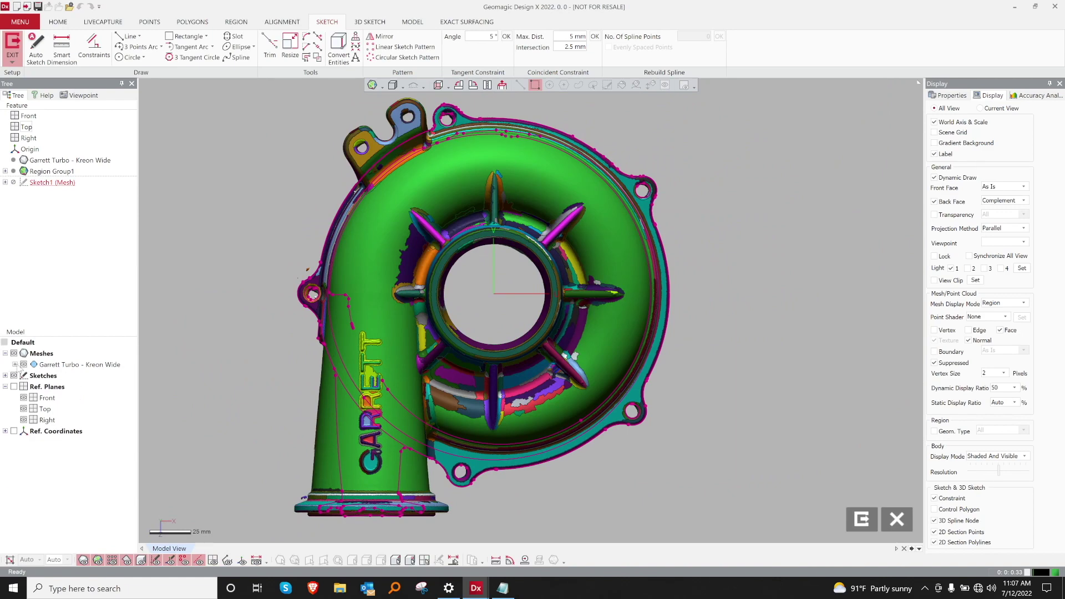
left_click(23, 354)
Step: Fit a circle of about 105 mm radius to the flange's outer section polylines and place its center on the sketch origin
left_click(132, 58)
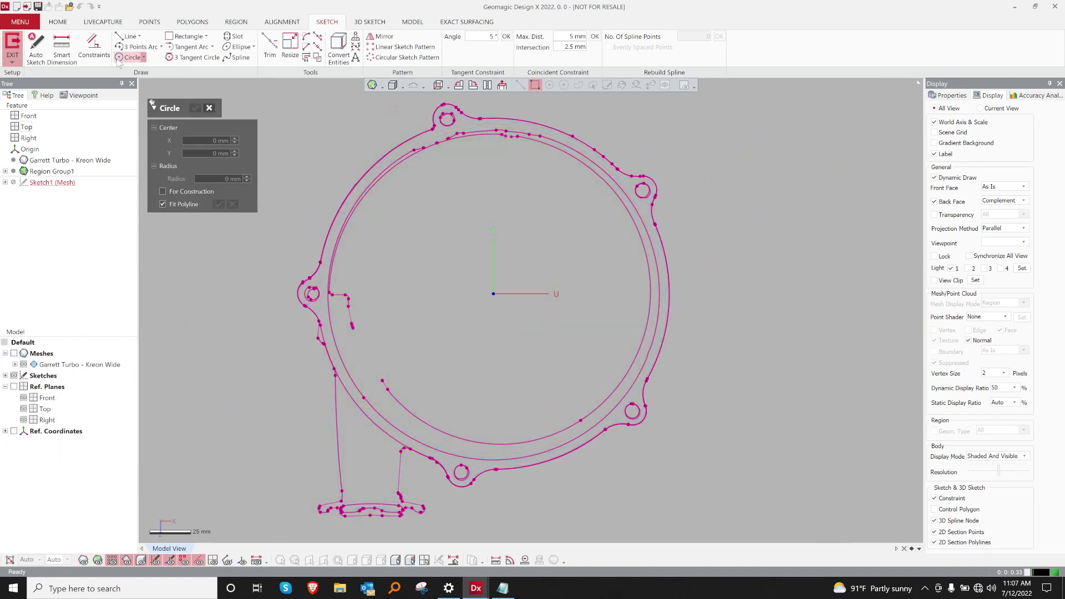
left_click(331, 224)
left_click(527, 122)
left_click(666, 245)
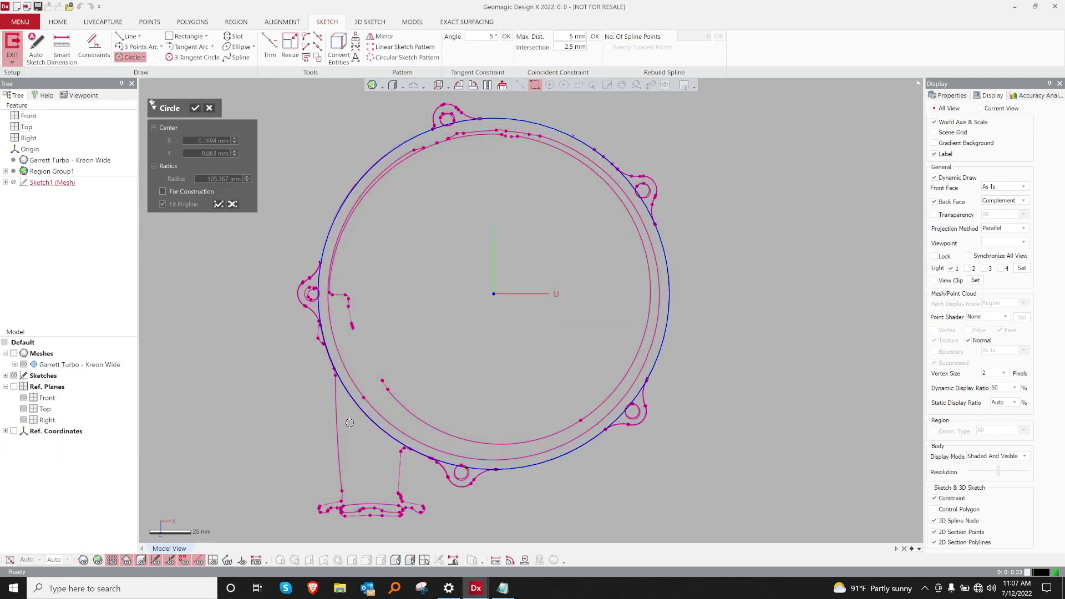
left_click(195, 108)
left_click_drag(494, 294, 493, 293)
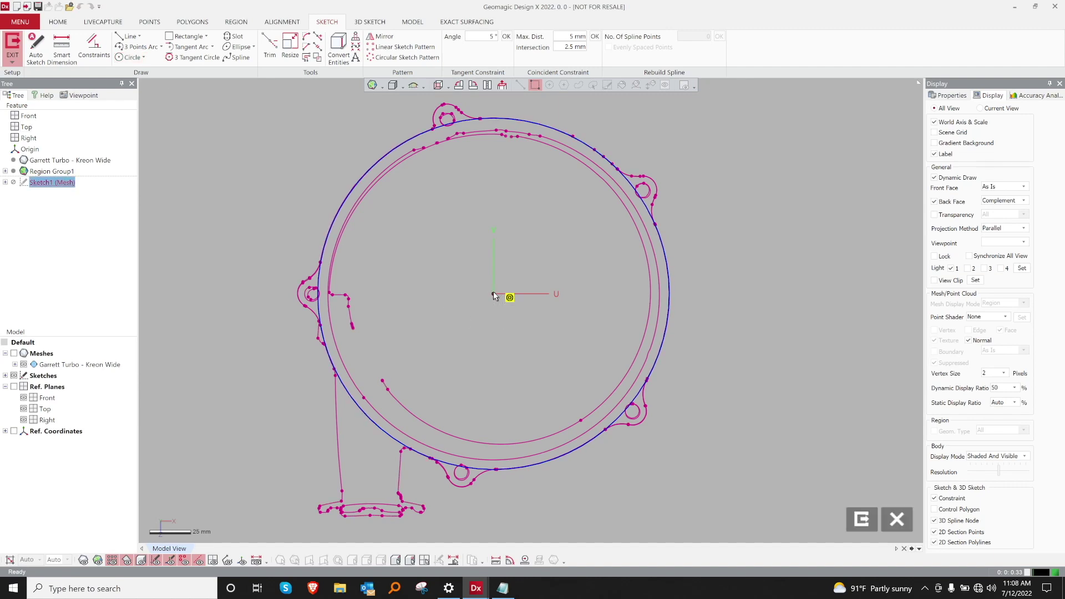
Step: Dimension the diameter of the flange's outer circle
left_click(69, 66)
left_click(345, 199)
left_click(334, 183)
key("Return")
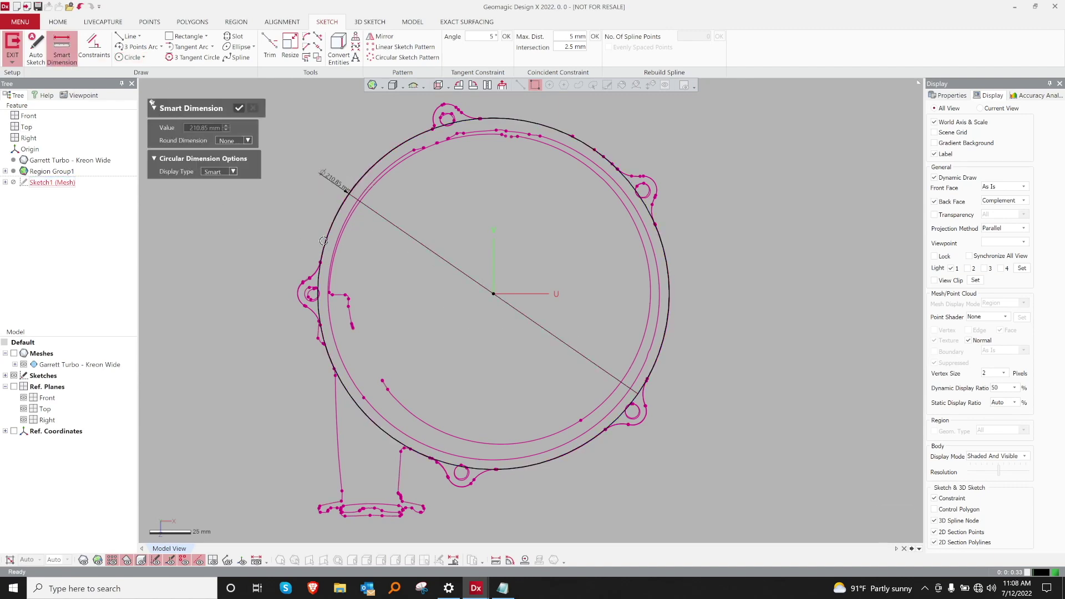
scroll(360, 241, "up", 2)
key("Escape")
Step: Fit a 3 Points Arc of about 10.3 mm radius to the outer curve of the mounting lug on the negative U side
right_click_drag(360, 241, 485, 316, "ctrl")
scroll(385, 433, "up", 3)
left_click(139, 47)
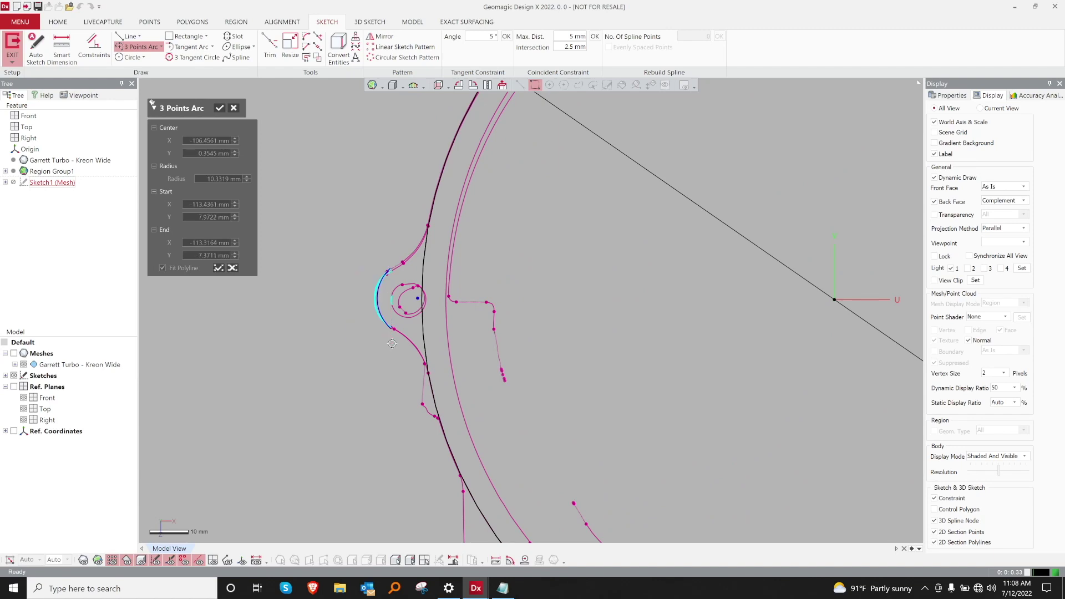
key("Return")
Step: Fillet both transitions between the lug arc and the flange circle with radii of about 17.7 mm, adding dimensions
left_click(307, 36)
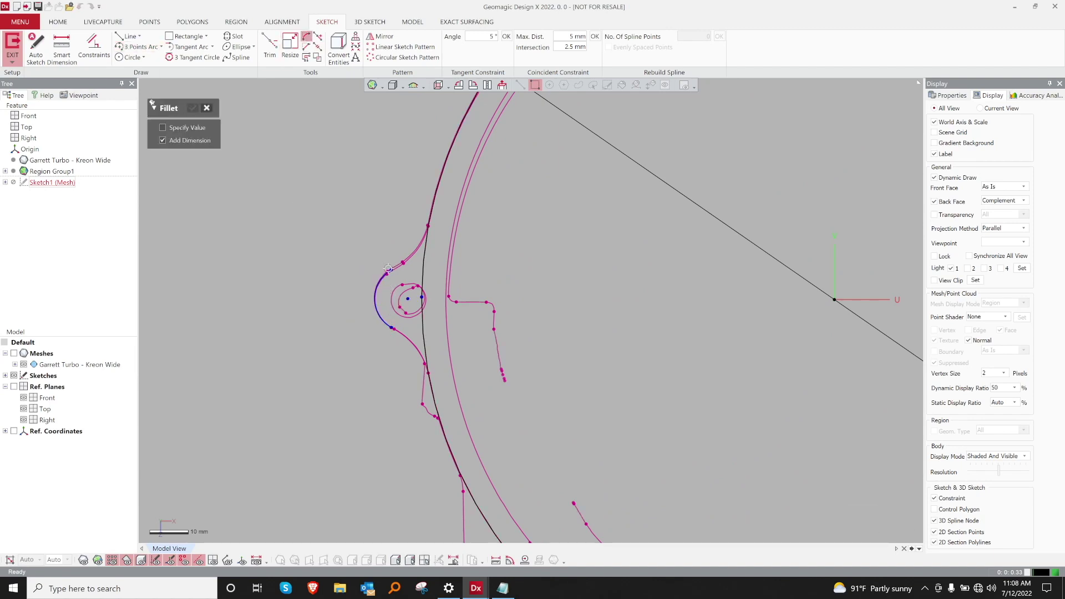
left_click(425, 221)
left_click(426, 377)
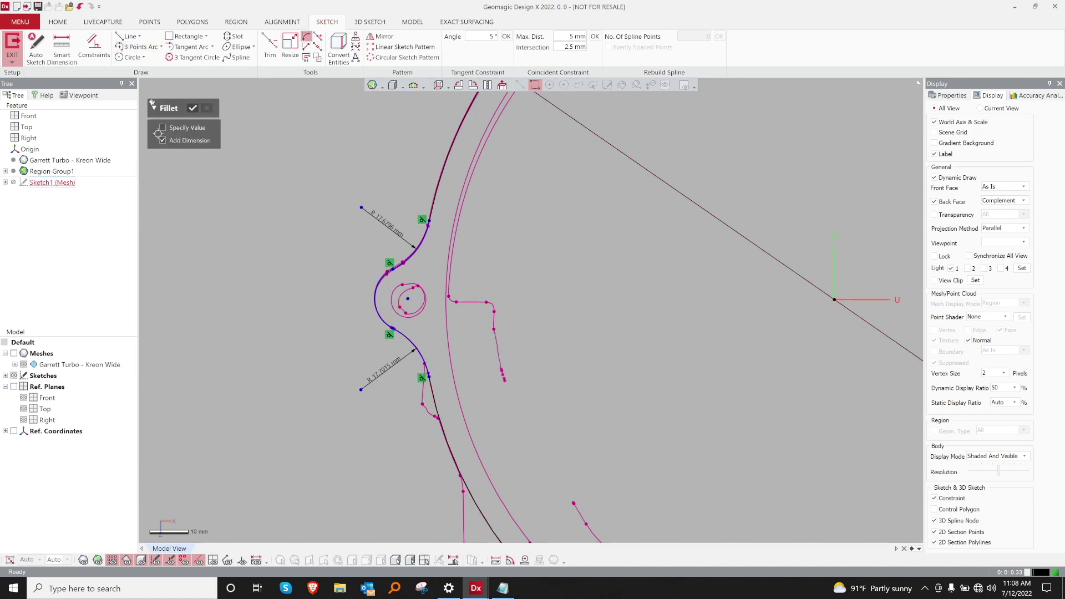
key("Return")
Step: Fit a circle to the larger hole polyline inside the mounting lug
left_click(132, 58)
left_click(406, 317)
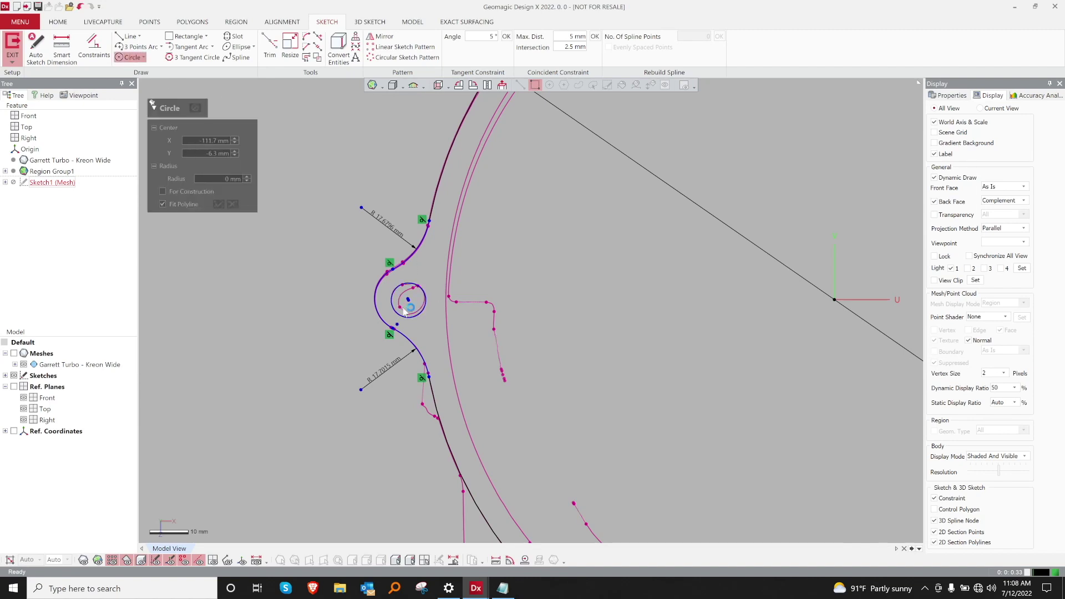
key("Return")
Step: Draw a 3 Points Arc of about 109 mm radius through the lug hole's centre, concentric with the flange circle, as construction geometry
left_click(61, 47)
left_click(137, 47)
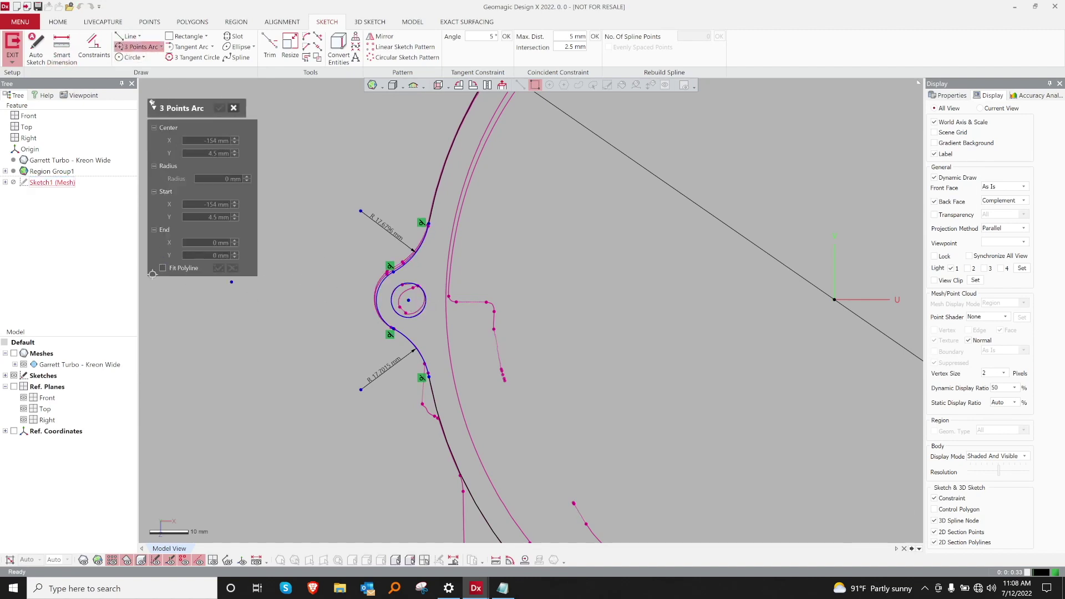
left_click(407, 302)
left_click(436, 175)
left_click(416, 225)
key("Escape")
left_click(420, 202)
right_click(468, 208)
left_click(498, 182)
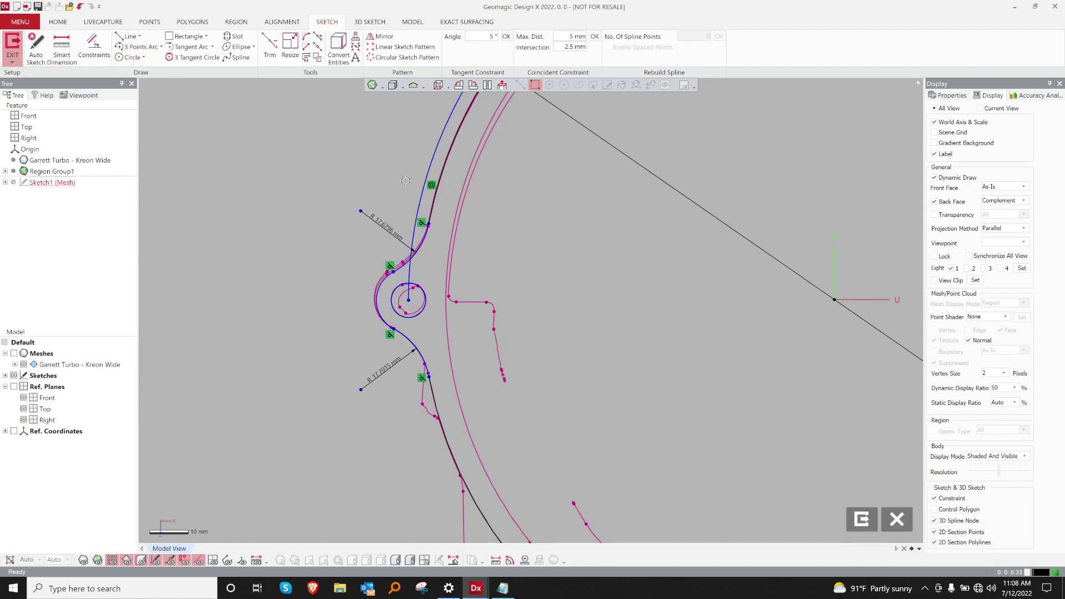
left_click(378, 147)
Step: Dimension the radius of the construction arc running through the lug hole's centre
key("d")
left_click(418, 204)
left_click(415, 204)
left_click(528, 211)
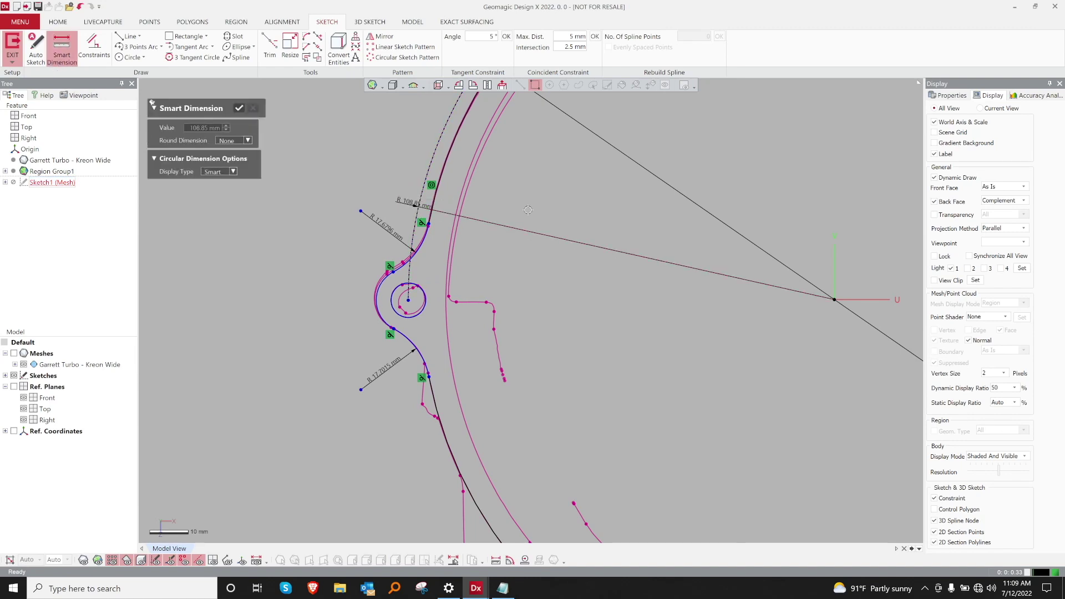
Step: Dimension the vertical offset between the lug hole's centre and the flange centre and set it to 0.15 mm
left_click(537, 299)
left_click(408, 300)
left_click(456, 327)
left_click(444, 347)
key("Escape")
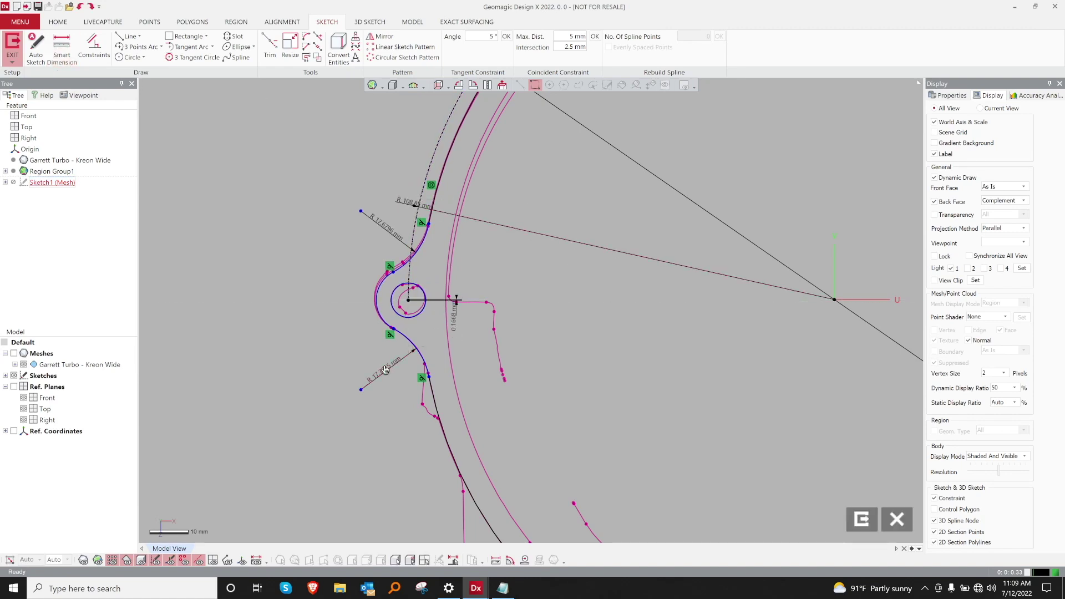
double_click(459, 319)
type(".15")
key("Return")
Step: Dimension the lug hole's diameter as 8.85 mm and place the dimension clear of the lug
key("d")
left_click(420, 312)
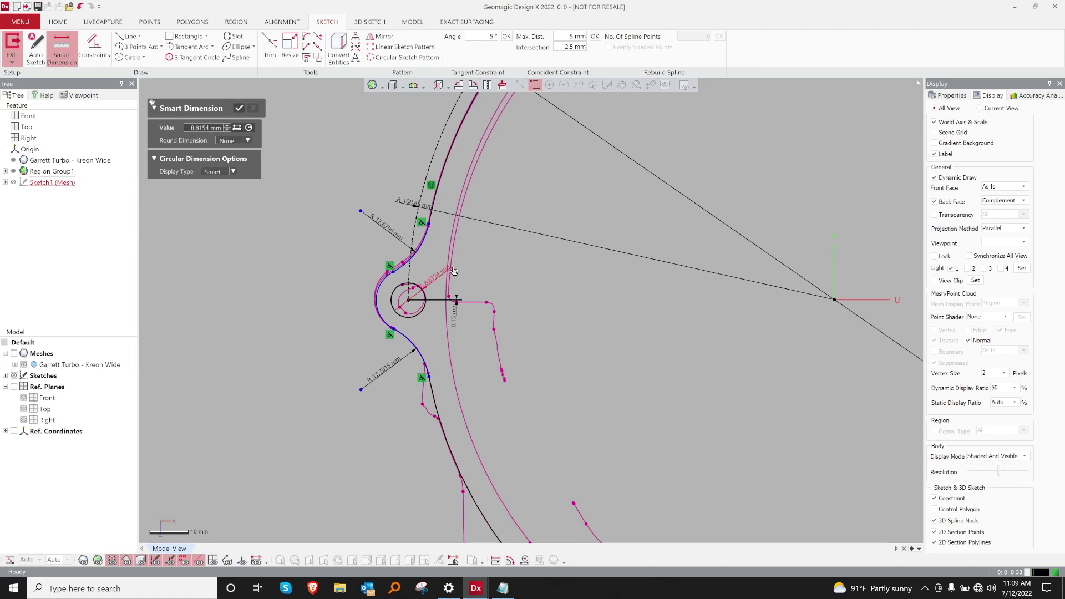
left_click(440, 276)
type("8.85")
key("Return")
key("Escape")
left_click_drag(441, 276, 483, 255)
Step: Dimension the mounting lug's outer arc with a radius of 8.5 mm
key("d")
left_click(378, 288)
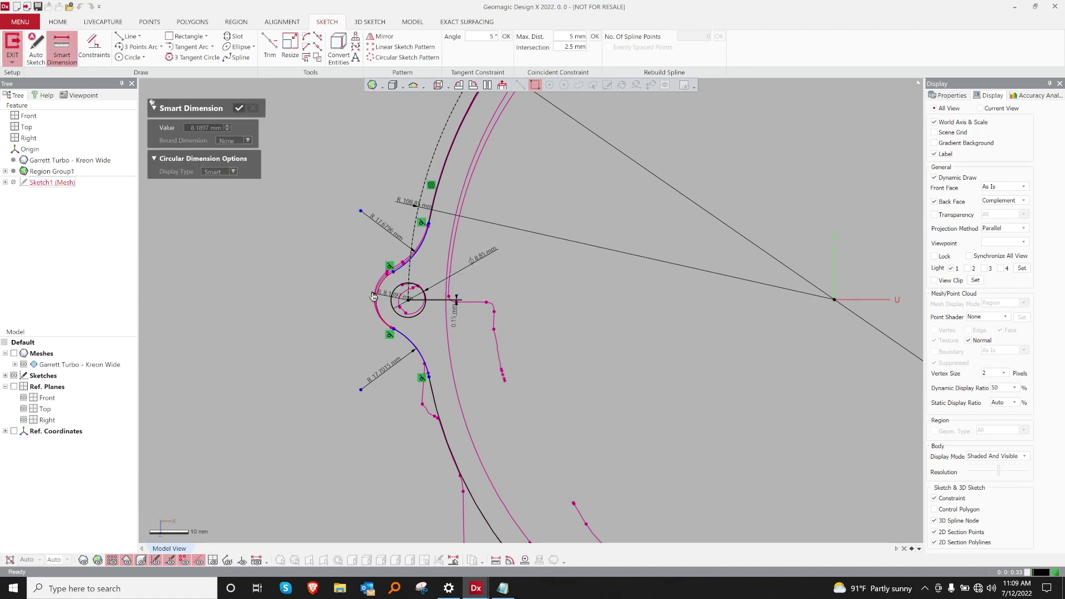
left_click(363, 276)
type("8.5")
key("Return")
key("Escape")
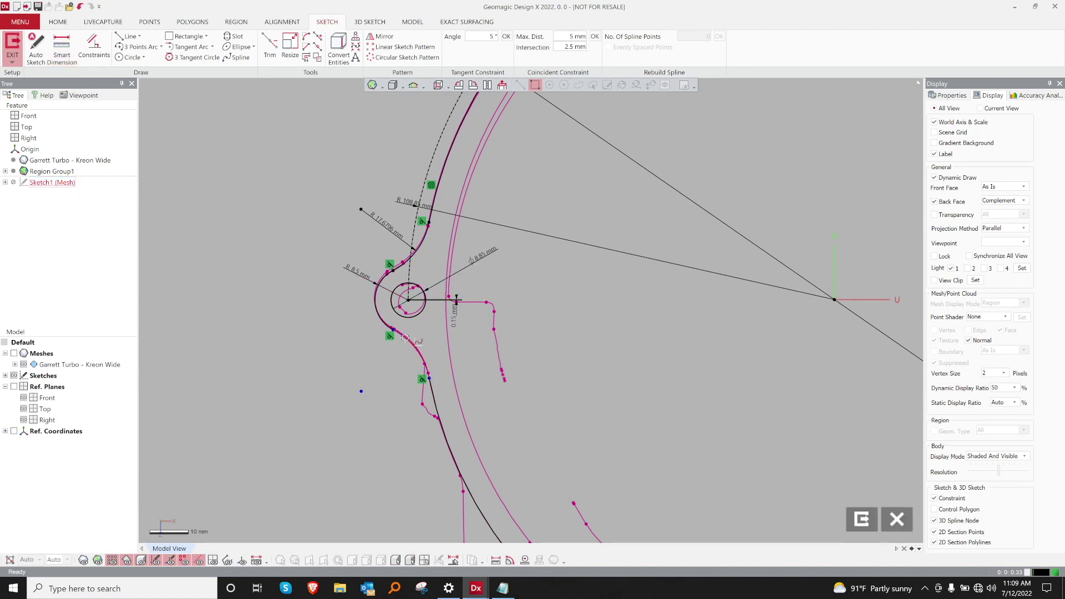
Step: Make the two fillets beside the lug equal and set their radius to 17.5 mm
right_click(429, 254)
left_click(429, 254)
double_click(387, 226)
type("17.5")
key("Return")
key("Escape")
scroll(348, 245, "down", 5)
right_click_drag(596, 297, 404, 406, "ctrl")
scroll(389, 310, "up", 4)
left_click(407, 58)
scroll(444, 131, "down", 5)
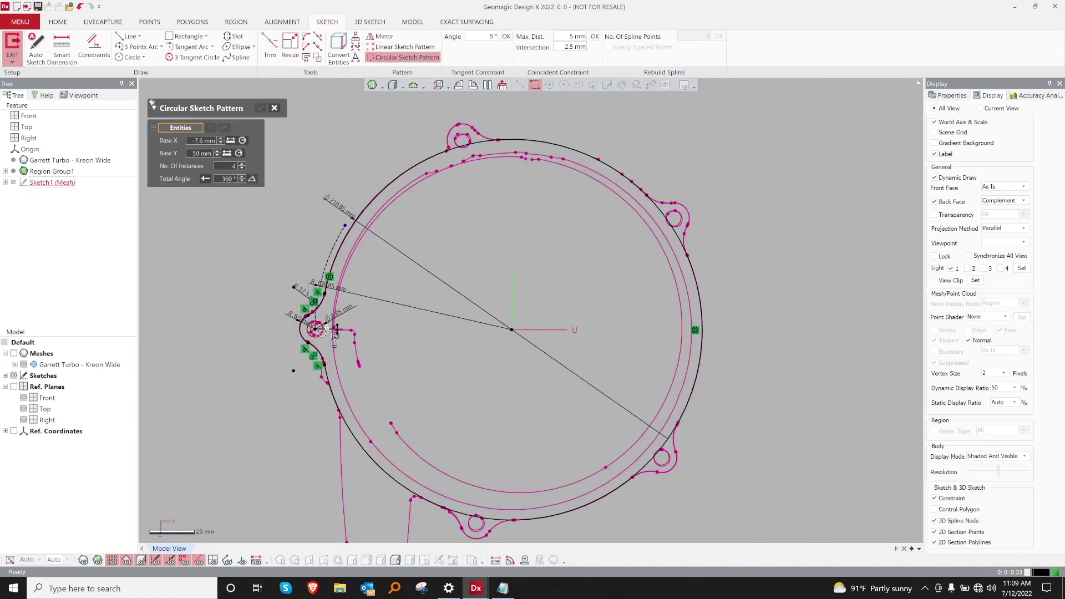
left_click(321, 330)
left_click_drag(498, 239, 512, 330)
left_click(509, 331)
left_click(242, 175)
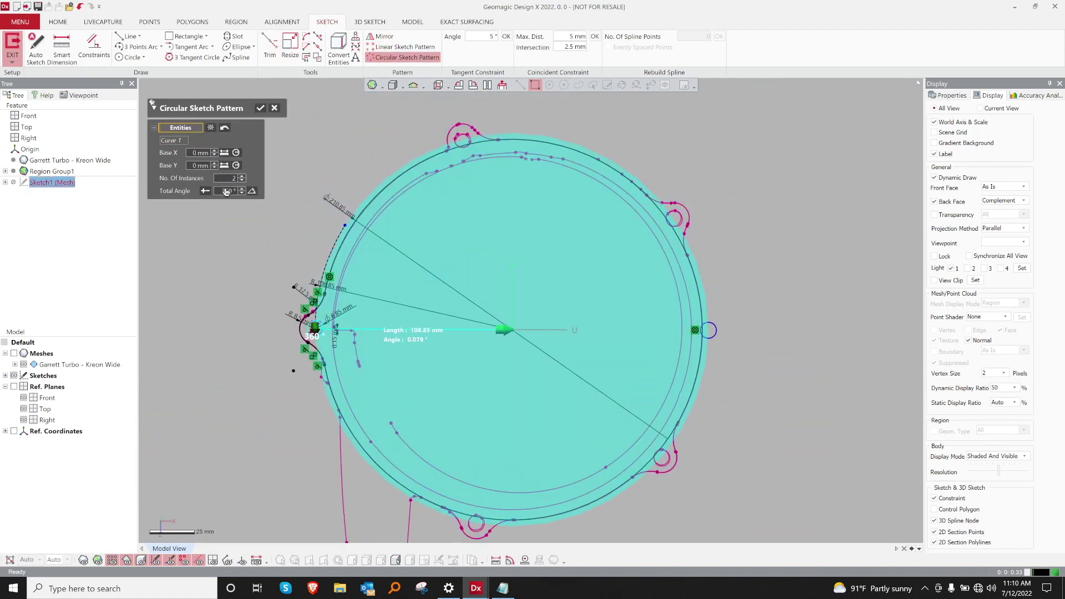
left_click(220, 193)
type("80")
key("Return")
scroll(288, 413, "up", 3)
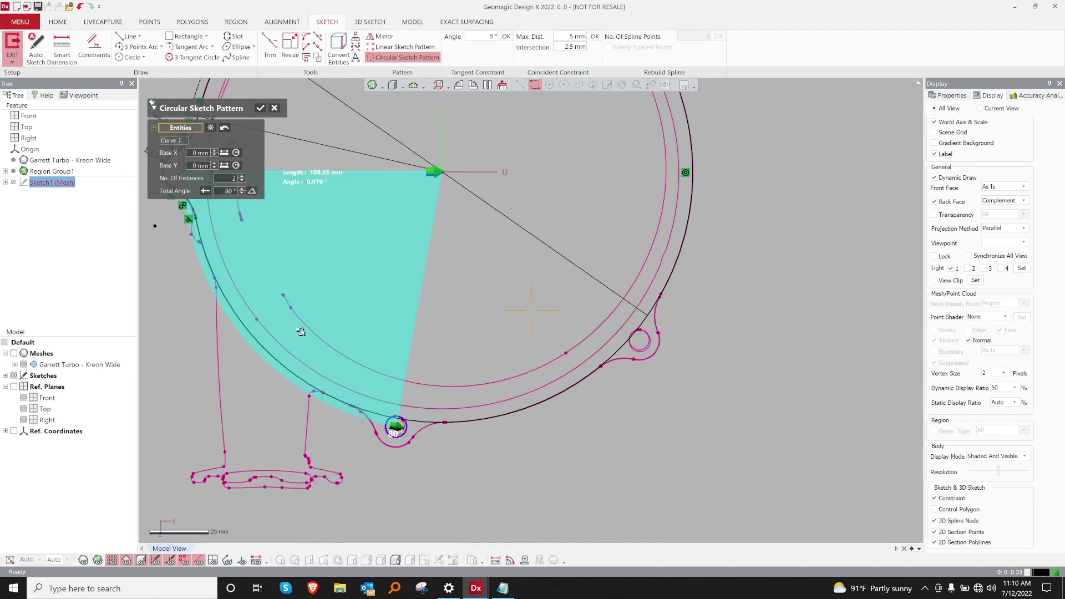
scroll(302, 333, "down", 3)
left_click(274, 109)
Step: Circular-pattern the lug arc, fillets and hole about the origin with 2 instances and a total angle of 79.75°
left_click(407, 57)
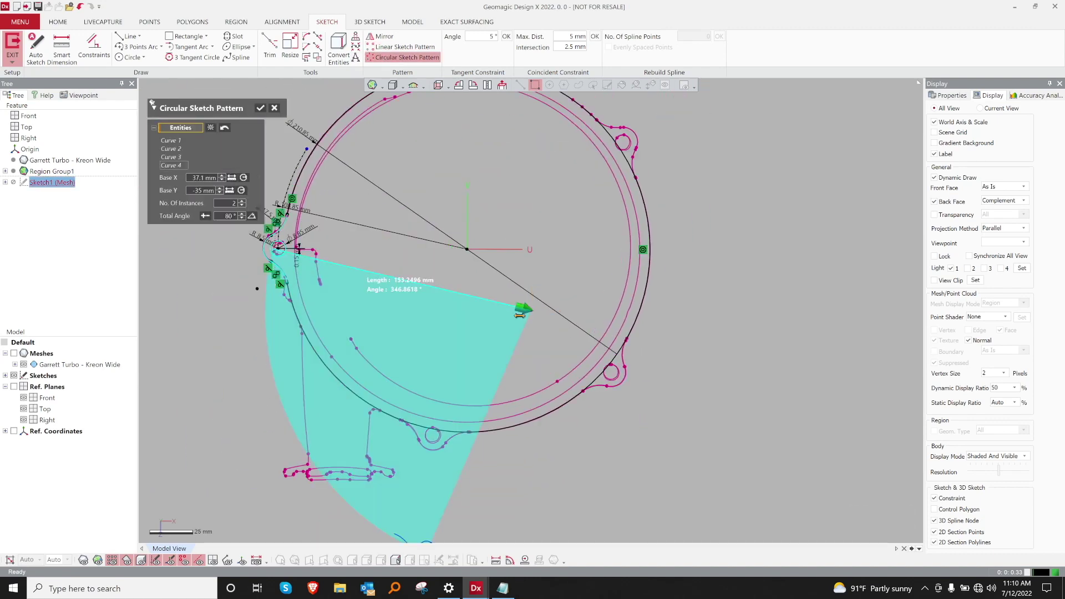
left_click(228, 217)
type("79.75")
key("Return")
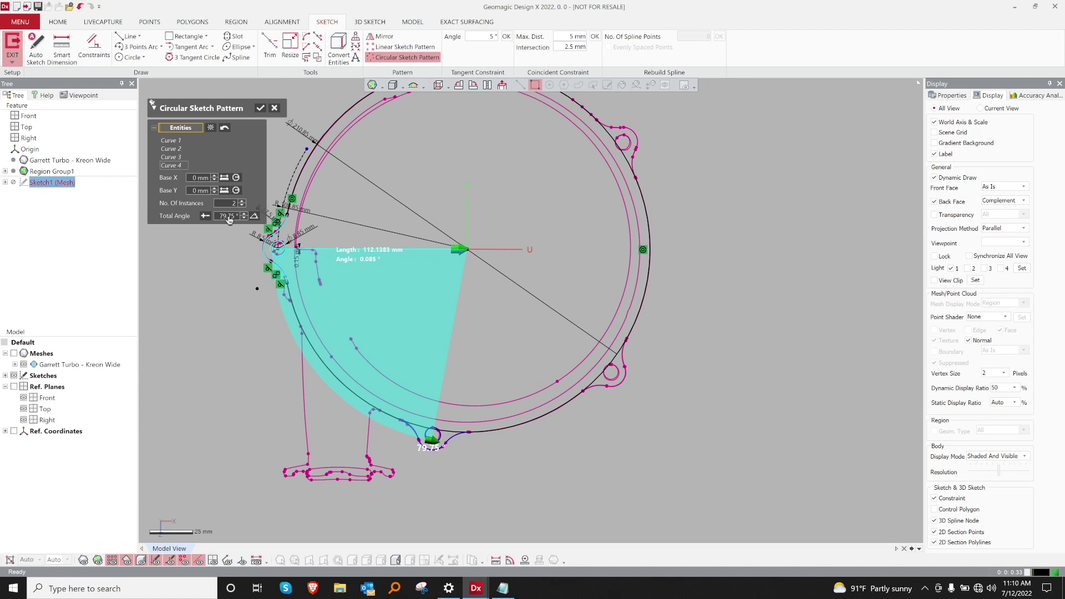
left_click(261, 108)
Step: Circular-pattern the original lug profile and hole about the origin with 2 instances at a total angle of 139.75°
left_click(406, 57)
left_click_drag(249, 210, 276, 283)
left_click_drag(531, 311, 467, 250)
left_click(220, 219)
type("120")
key("Return")
type("135")
key("Return")
type("145")
key("Return")
scroll(220, 223, "down", 1)
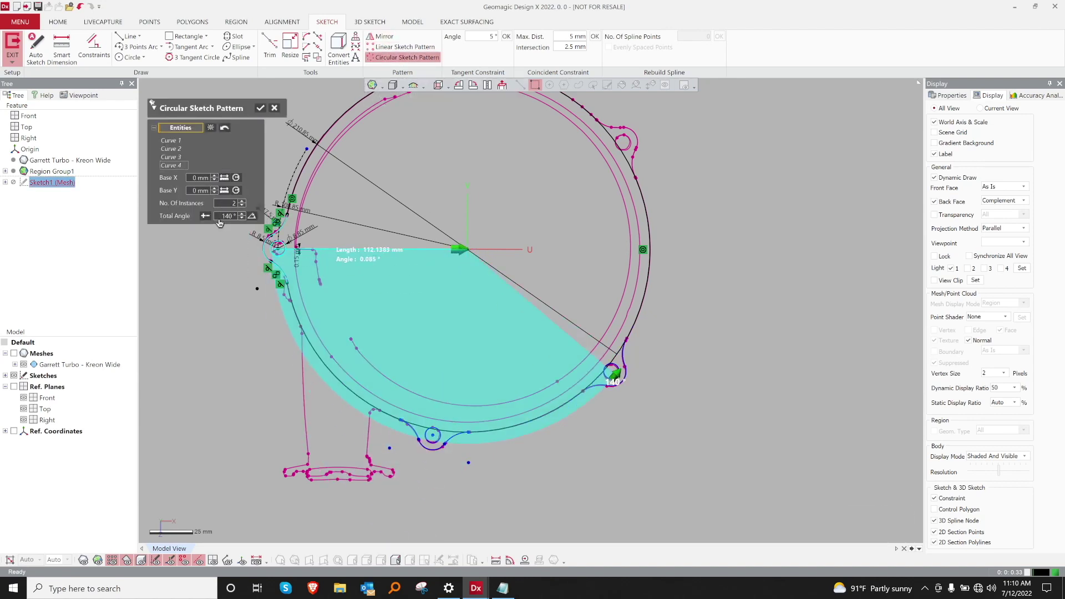
type("139.5")
key("Return")
type("139.75")
key("Return")
key("Return")
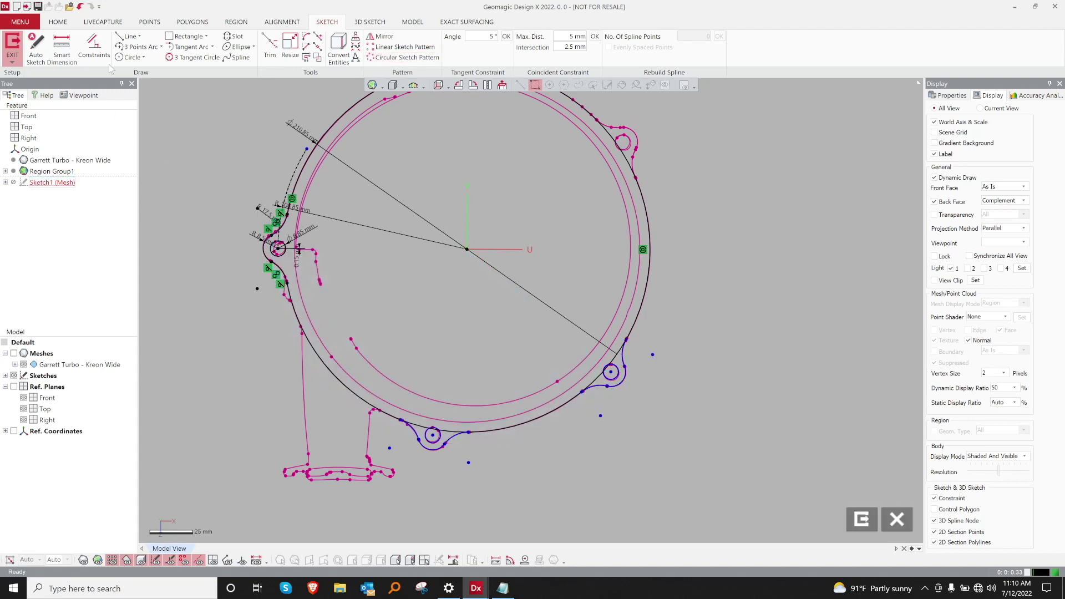
Step: Circular-pattern the original lug profile and hole about the origin with 2 instances at a total angle of 214.75°
left_click(382, 58)
left_click_drag(244, 207, 290, 287)
middle_click_drag(333, 255, 306, 323)
left_click_drag(498, 376, 440, 318)
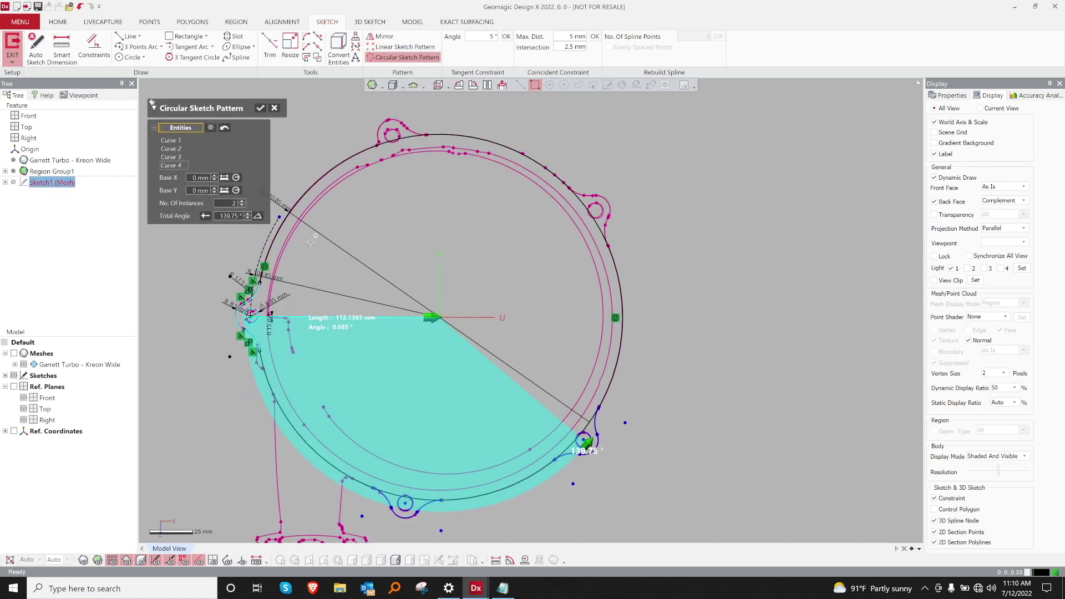
left_click(224, 214)
type("215")
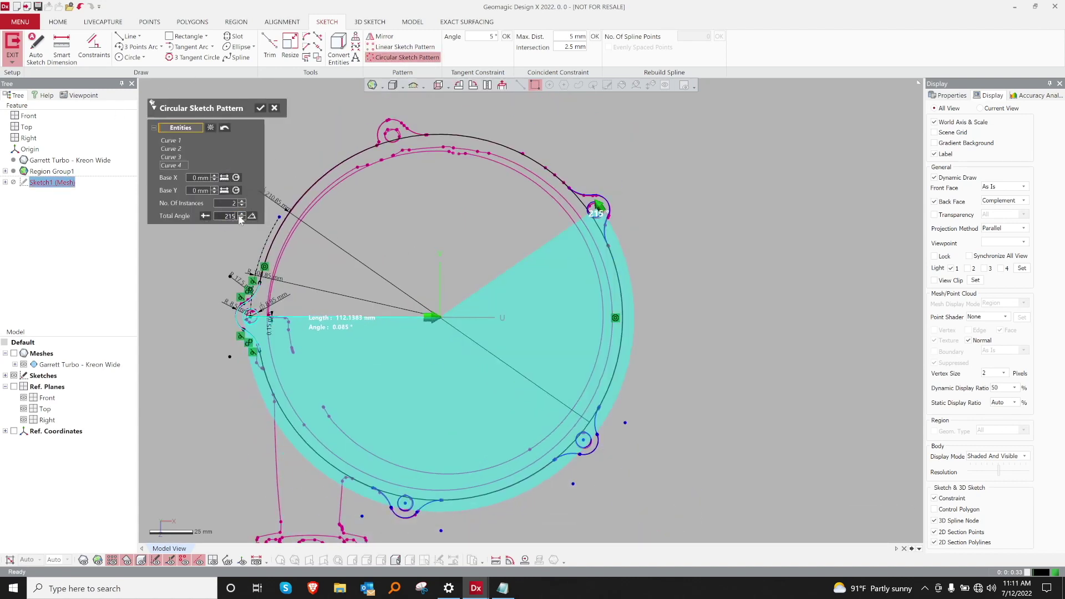
key("Return")
Step: Circular-pattern the original lug profile and hole about the origin with 2 instances at a total angle of 284.75°
left_click(378, 58)
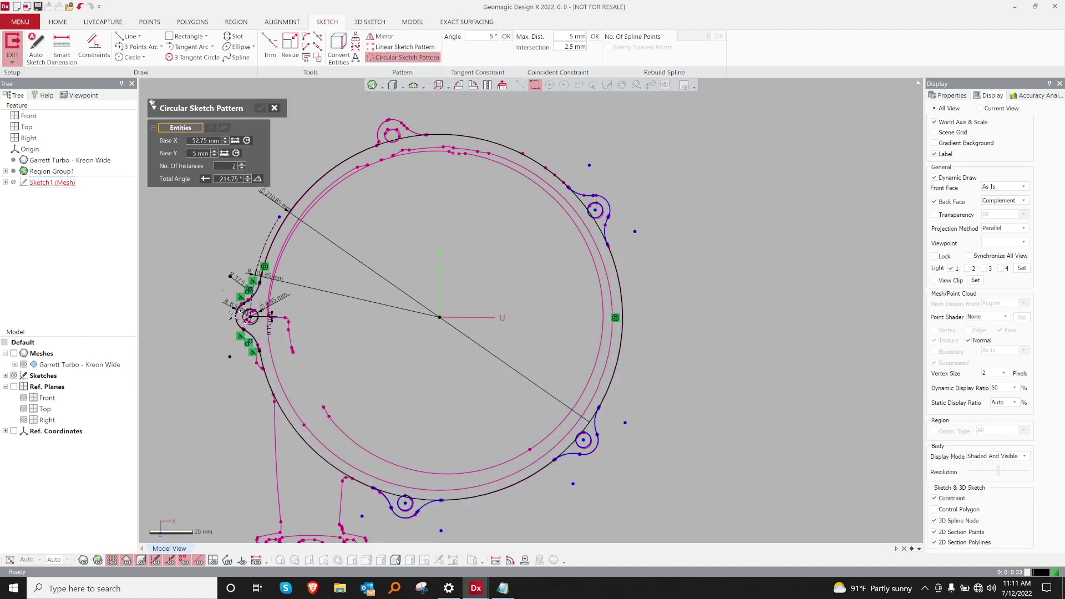
left_click_drag(222, 290, 257, 345)
left_click_drag(524, 309, 442, 317)
double_click(228, 216)
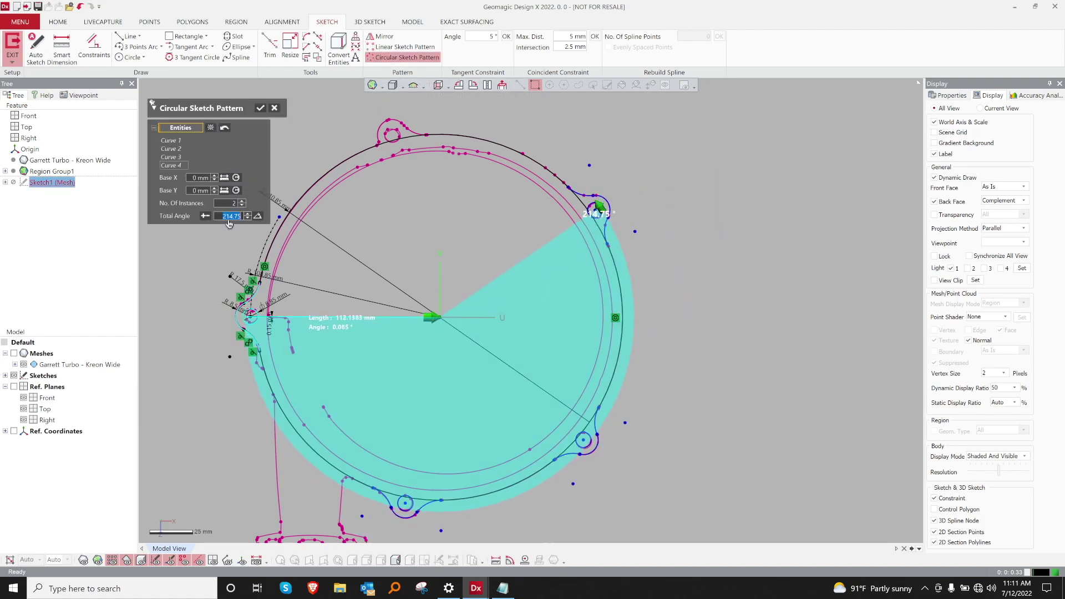
type("250")
double_click(225, 218)
type("280")
key("BackSpace")
type("5")
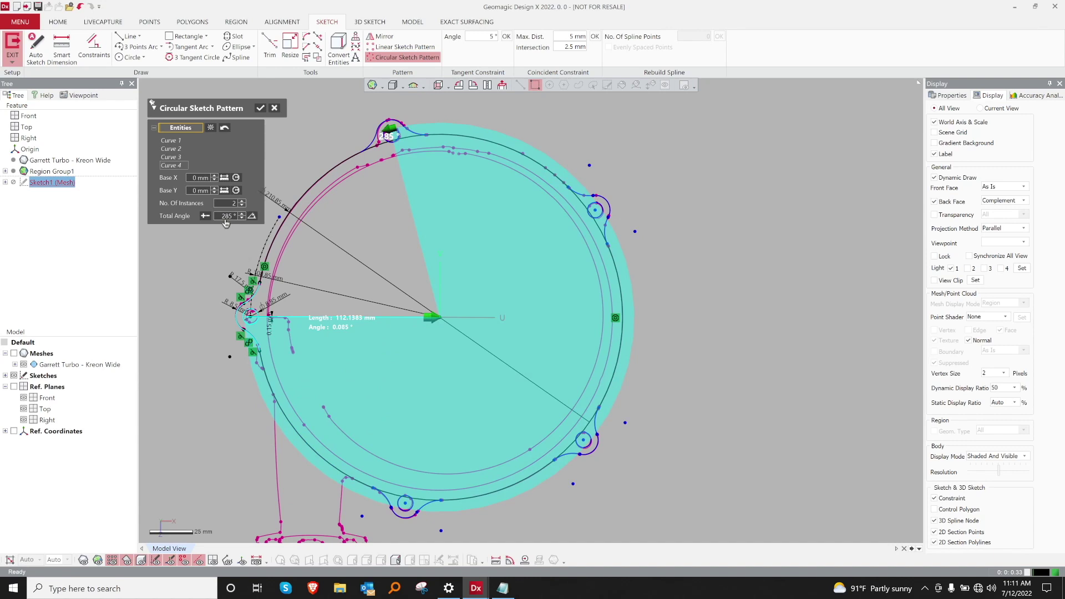
type("4.75")
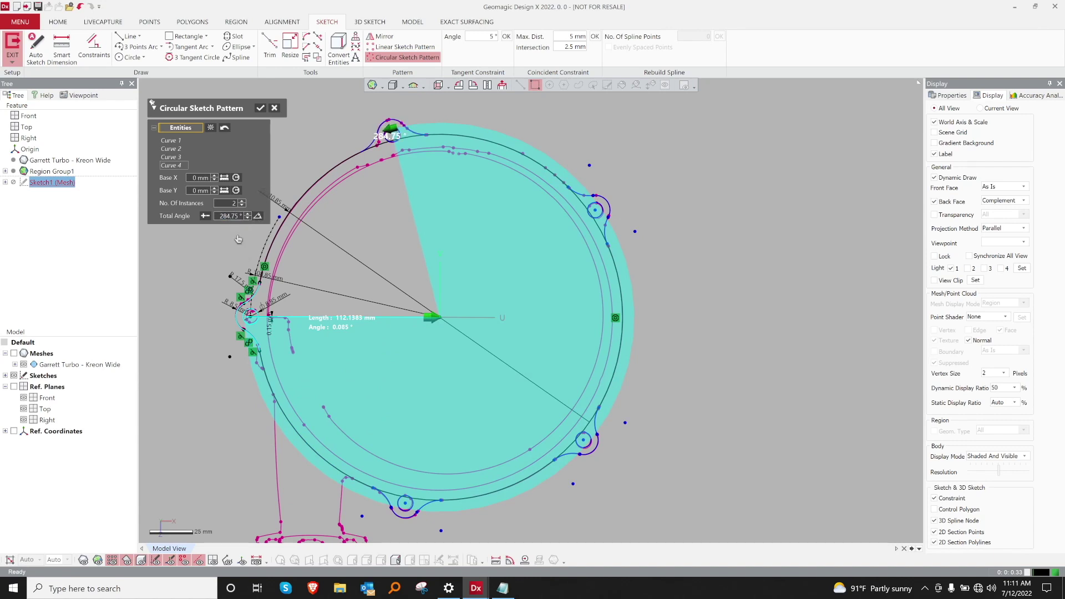
key("Return")
Step: Draw four construction lines from the origin towards the four patterned lugs
left_click(130, 36)
left_click(440, 317)
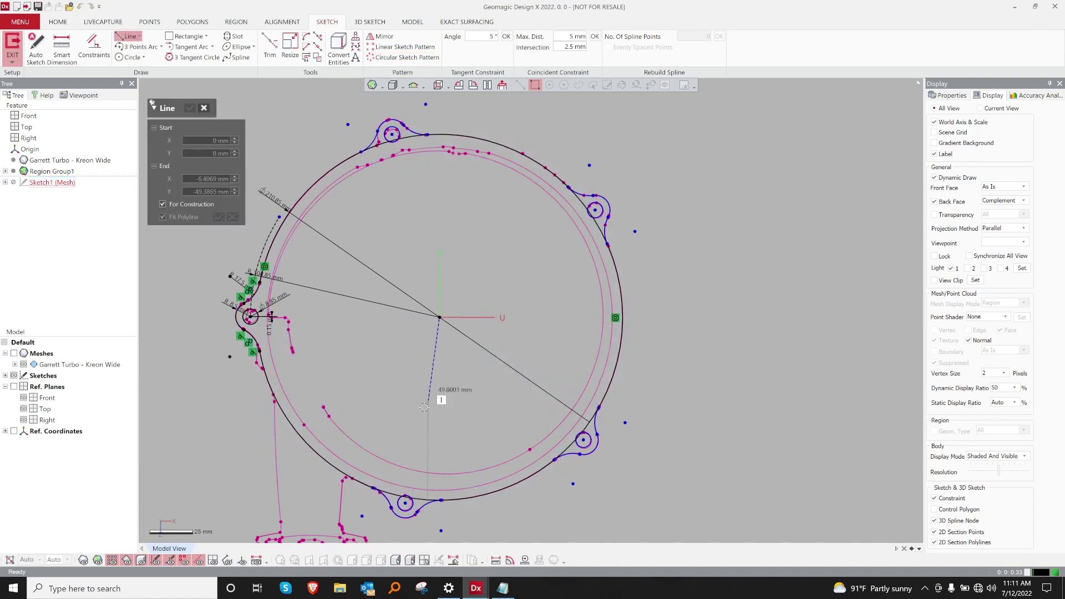
left_click(418, 460)
key("Escape")
left_click(439, 318)
left_click(530, 379)
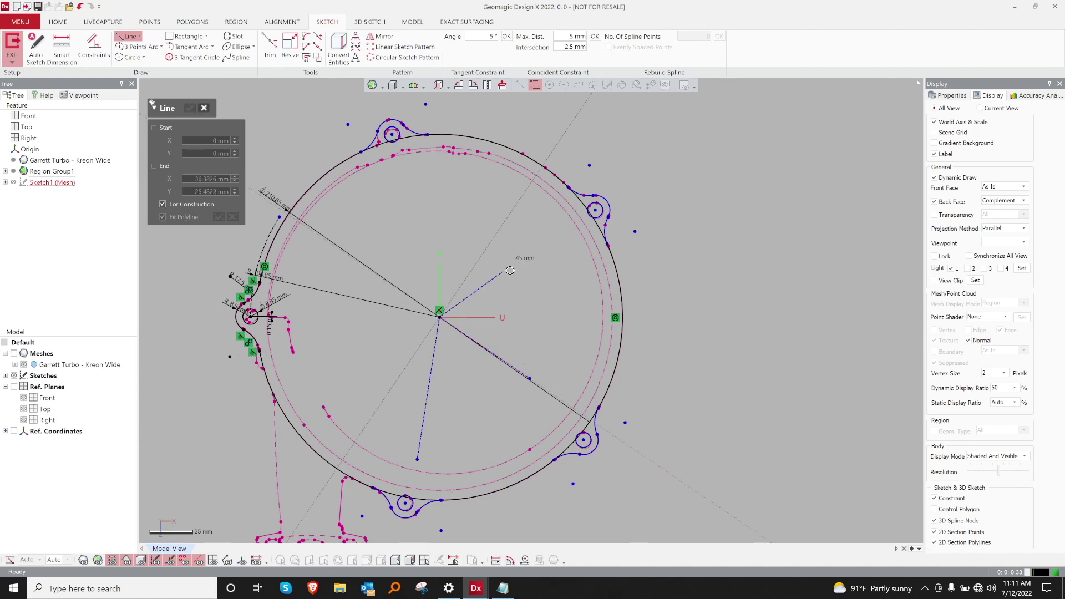
left_click_drag(439, 318, 414, 229)
key("Escape")
left_click_drag(439, 317, 449, 336)
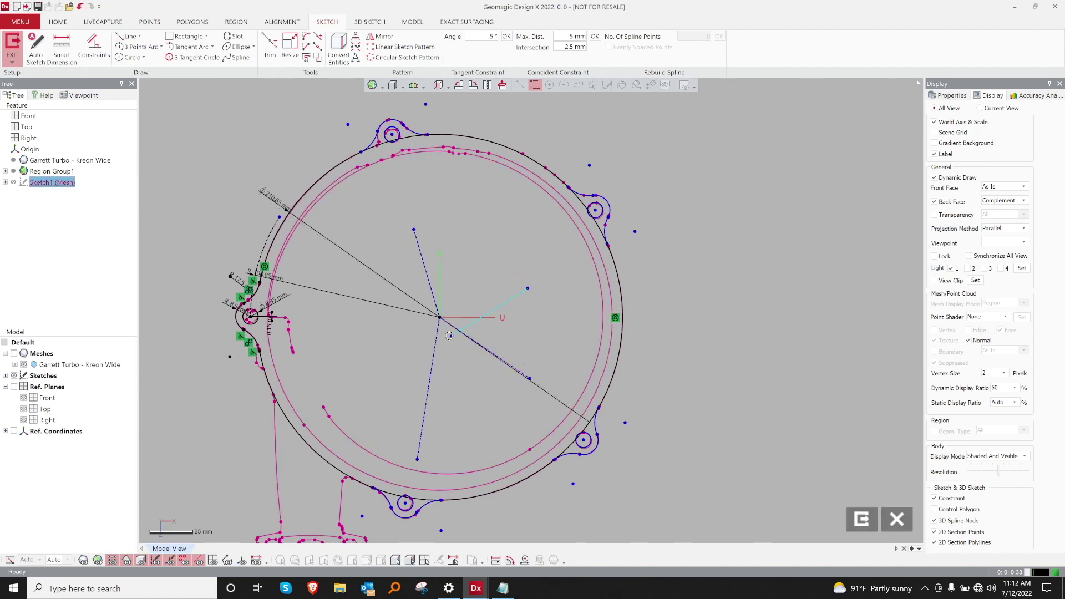
Step: Split the flange's outer circle at a picked point inside each of the four patterned lugs
scroll(403, 481, "up", 2)
middle_click_drag(404, 480, 370, 429)
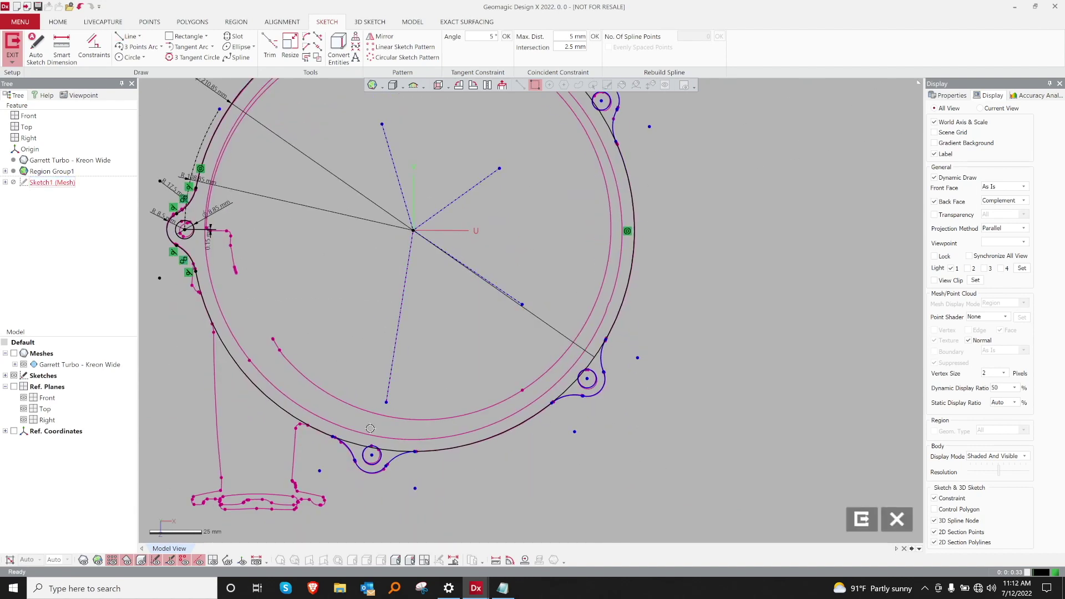
left_click(318, 48)
left_click(361, 446)
left_click(591, 363)
middle_click_drag(595, 99, 600, 203)
left_click(589, 190)
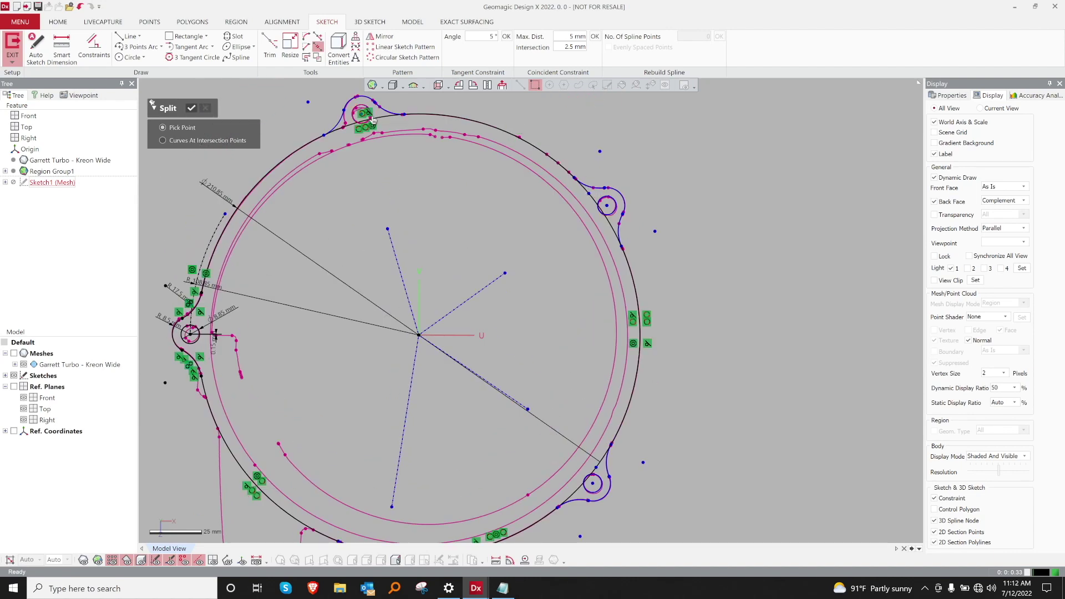
left_click(382, 116)
Step: Corner-trim the split flange circle segments to the fillets on both sides of the patterned lugs
left_click(270, 47)
left_click(312, 141)
left_click(336, 125)
left_click(389, 111)
left_click(418, 114)
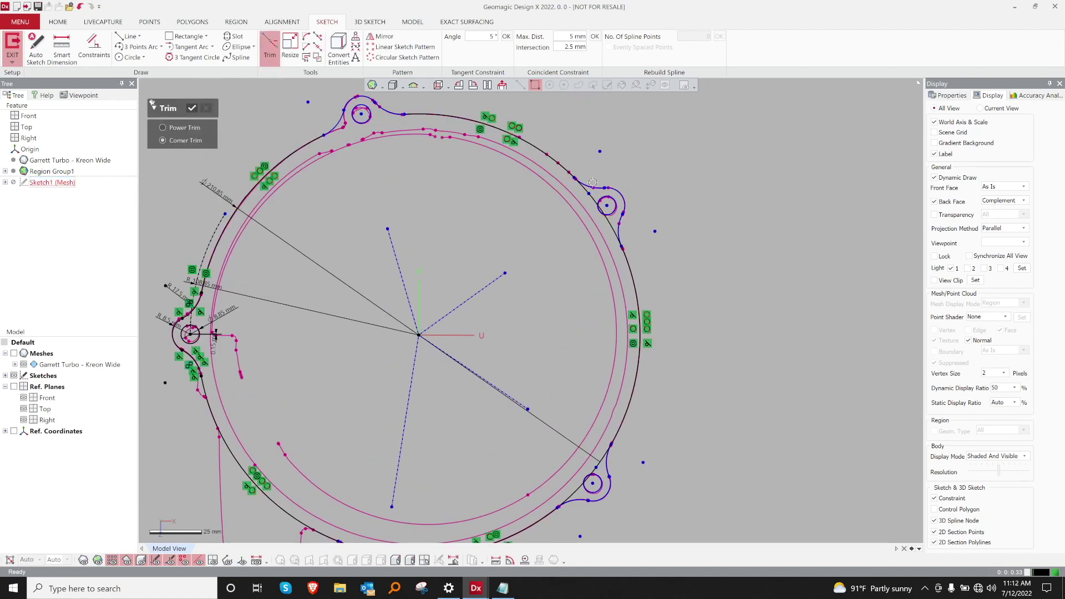
left_click(561, 165)
left_click(585, 185)
left_click(620, 232)
left_click(627, 259)
middle_click_drag(392, 489, 350, 378)
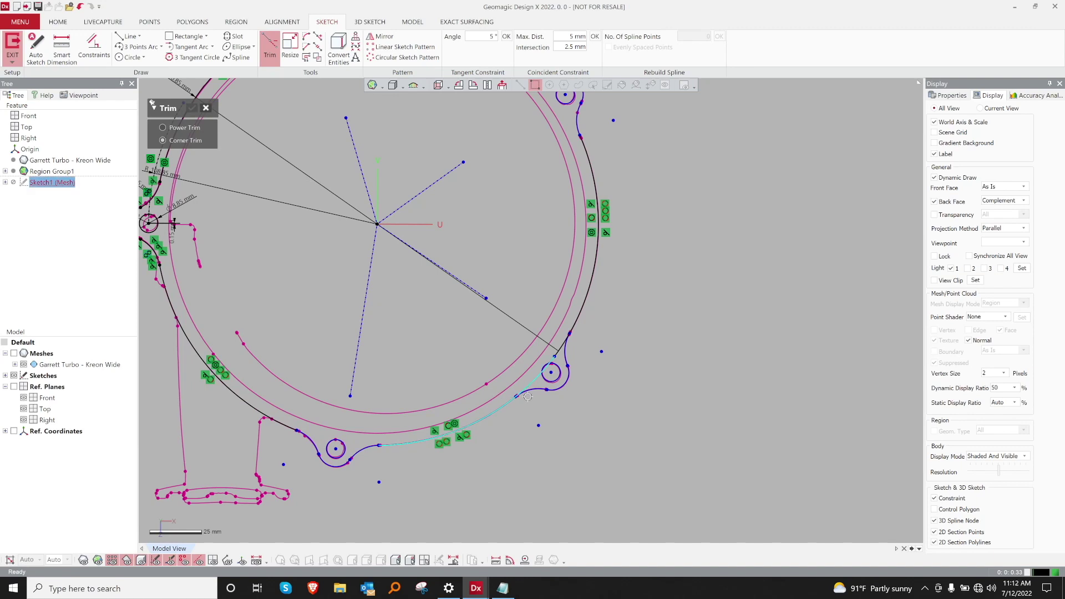
key("Escape")
Step: Dimension the horizontal distance from the flange centre to the 79.75° lug's hole centre as 19.225 mm
middle_click_drag(514, 410, 552, 416)
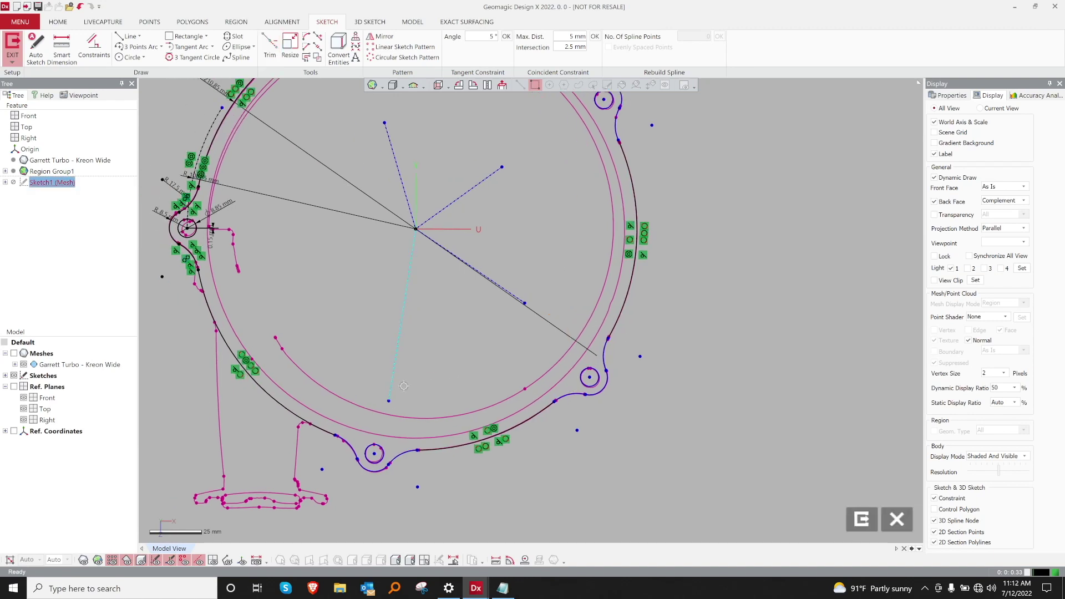
left_click(62, 48)
left_click(416, 302)
left_click(375, 454)
left_click(387, 494)
type("25")
key("Return")
key("Escape")
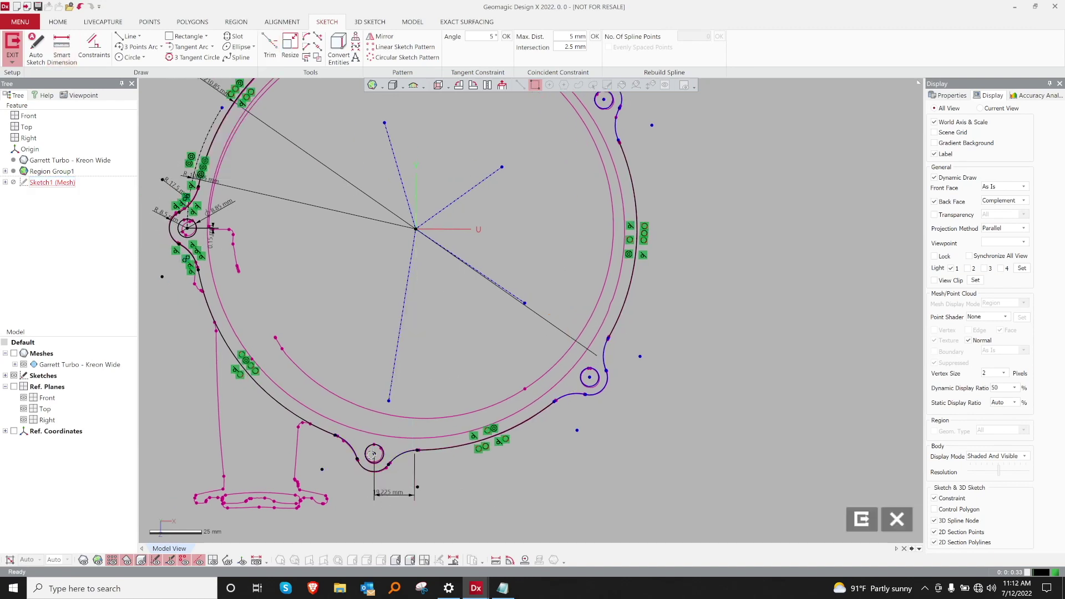
Step: Constrain the construction line facing the 79.75° lug to be coincident with that lug's hole centre
left_click(391, 391)
left_click(375, 454)
double_click(397, 347, "shift")
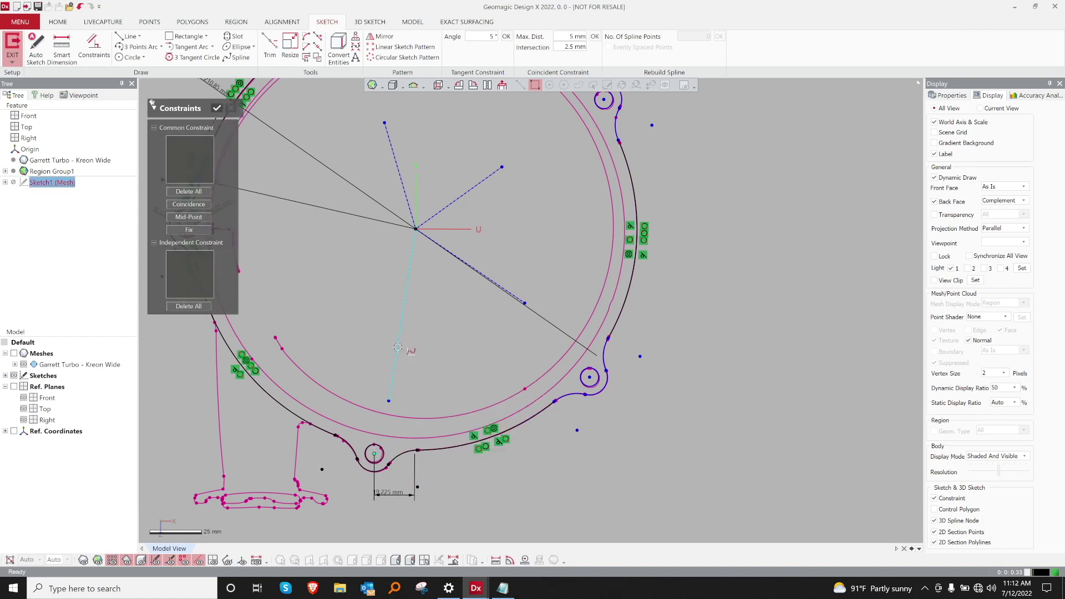
left_click(204, 208)
left_click(217, 108)
Step: Constrain the construction line facing the 139.75° lug to its hole centre with Coincidence, and swing the line's free end towards the hole
left_click(516, 298)
left_click(589, 378, "shift")
right_click(534, 350)
left_click(557, 390)
left_click(186, 207)
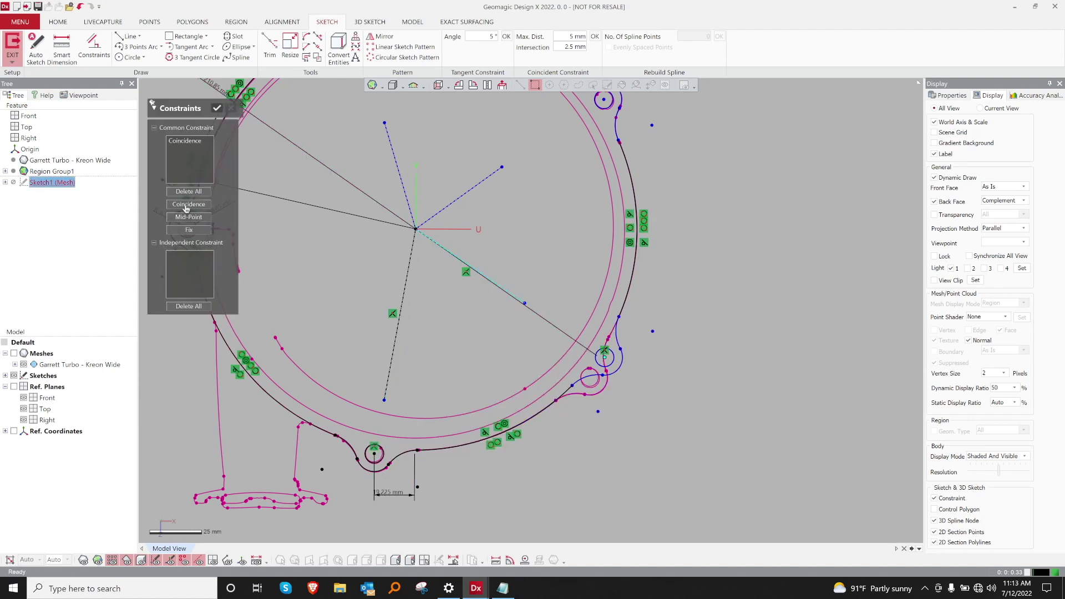
left_click(217, 108)
left_click_drag(522, 313, 537, 333)
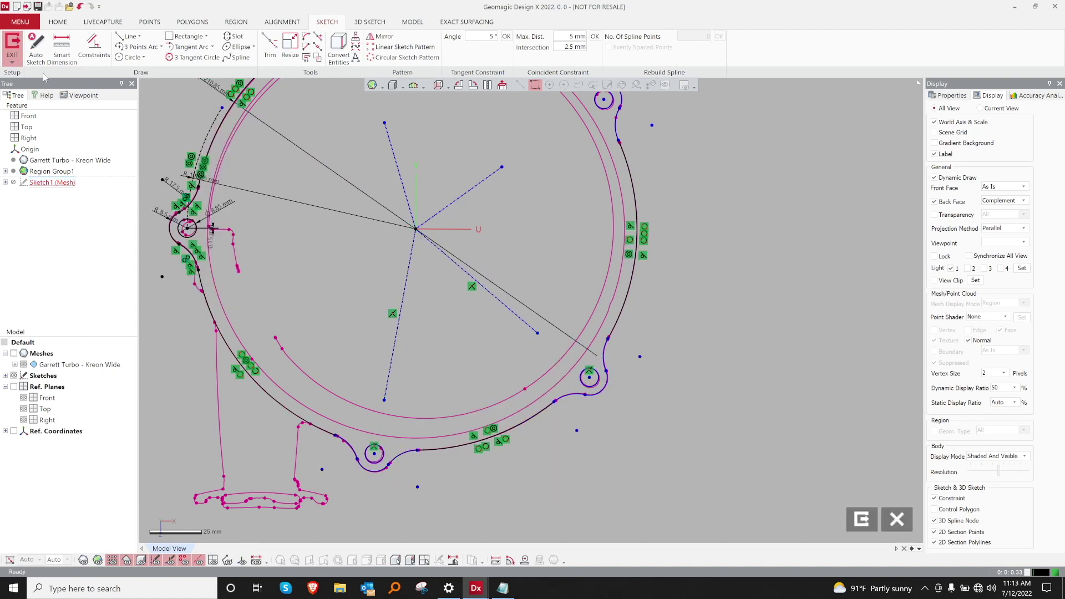
left_click(61, 49)
left_click(404, 296)
left_click(444, 229)
key("Escape")
Step: Constrain the construction line facing the 214.75° lug to be coincident with that lug's hole centre
right_click_drag(445, 249, 442, 304, "ctrl")
left_click(472, 242)
left_click(602, 154, "shift")
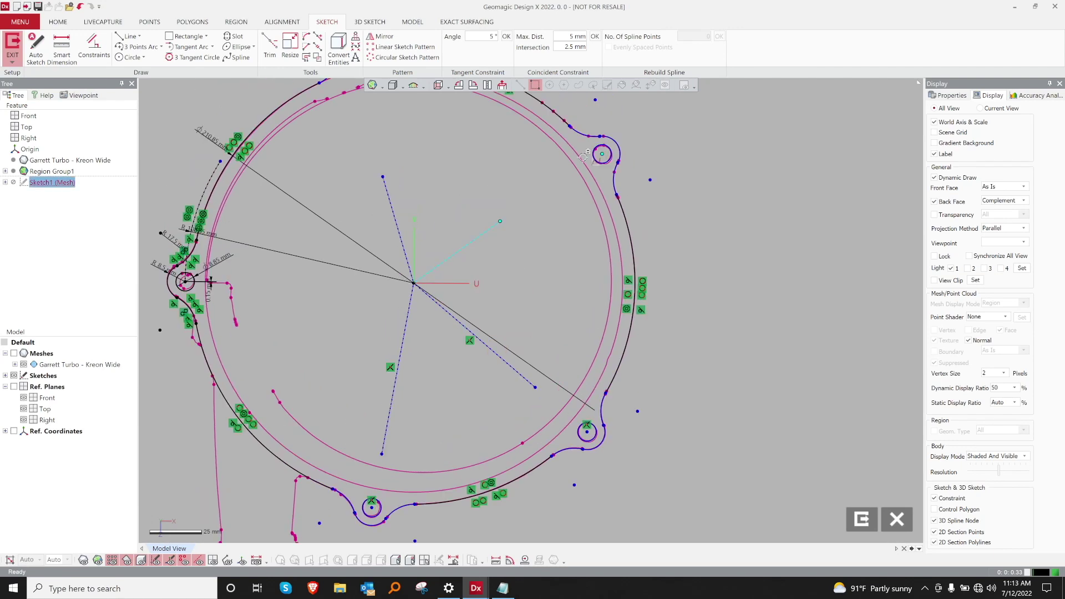
right_click(563, 167)
left_click(588, 211)
left_click(175, 216)
Step: Constrain the construction line facing the 284.75° lug to be coincident with that lug's hole centre
right_click_drag(393, 195, 425, 254, "ctrl")
left_click(424, 269)
left_click(389, 123, "shift")
left_click(194, 208)
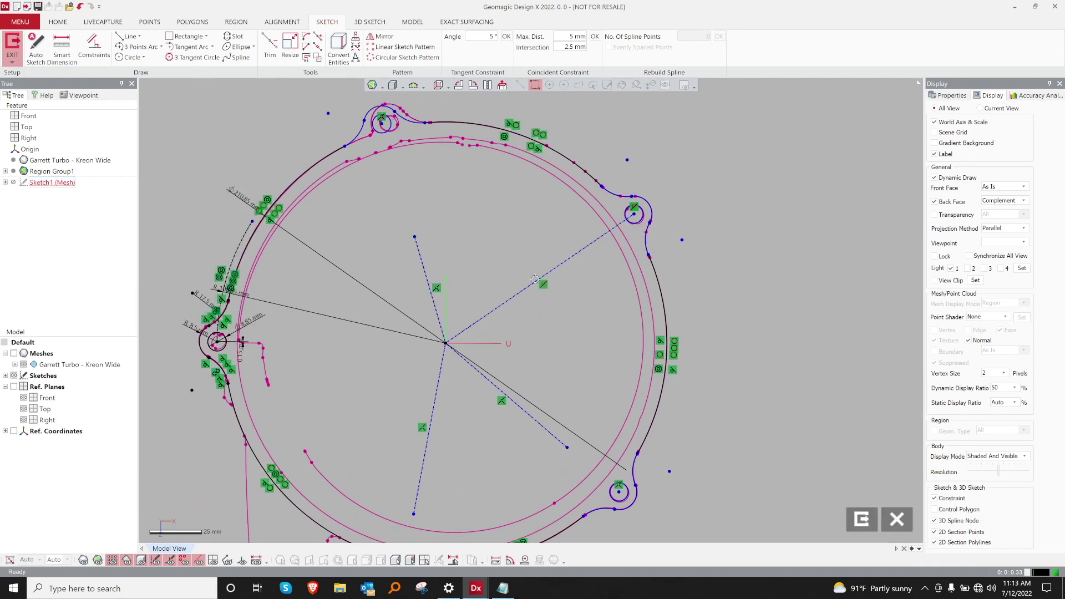
Step: Pull the construction line's free end inward from the upper-right lug and constrain the line to be coincident with that lug's hole centre
mouse_move(633, 214)
left_mouse_down()
mouse_move(578, 246)
mouse_move(600, 237)
left_mouse_up()
left_click(632, 210, "shift")
left_click(202, 208)
Step: Dimension the angle between the upper-right lug's construction line and the horizontal axis and set it to 34.75°
left_click(62, 48)
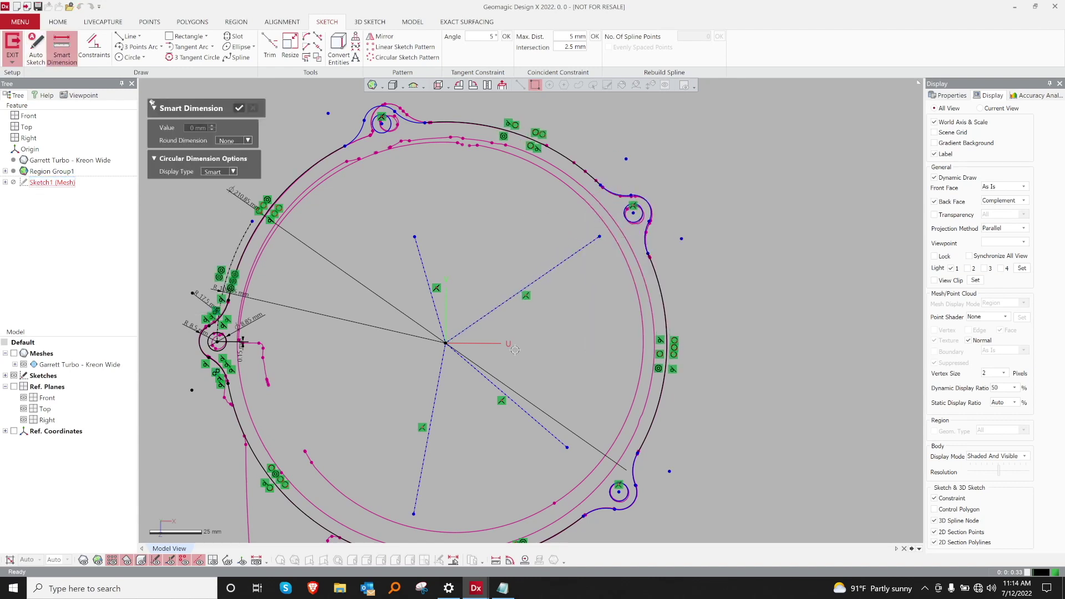
left_click(509, 300)
left_click(495, 343)
left_click(594, 276)
type("35")
key("Return")
right_click_drag(571, 312, 414, 278, "ctrl")
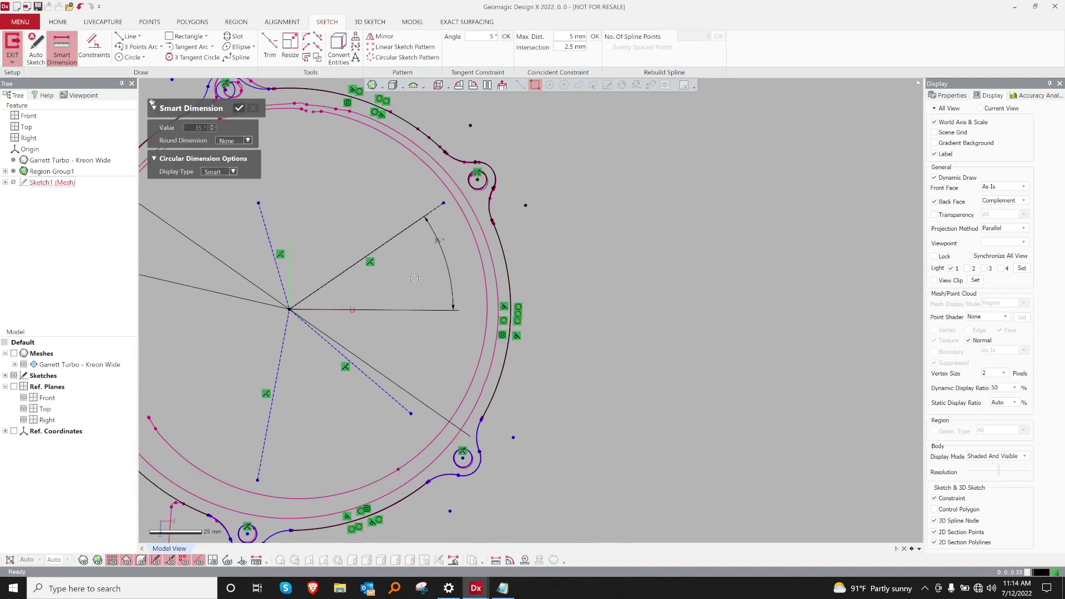
scroll(415, 278, "up", 3)
type(".75")
key("Return")
Step: Move the upper-left lug's hole circle so that it overlays the scanned hole outline
right_click_drag(251, 232, 406, 328, "ctrl")
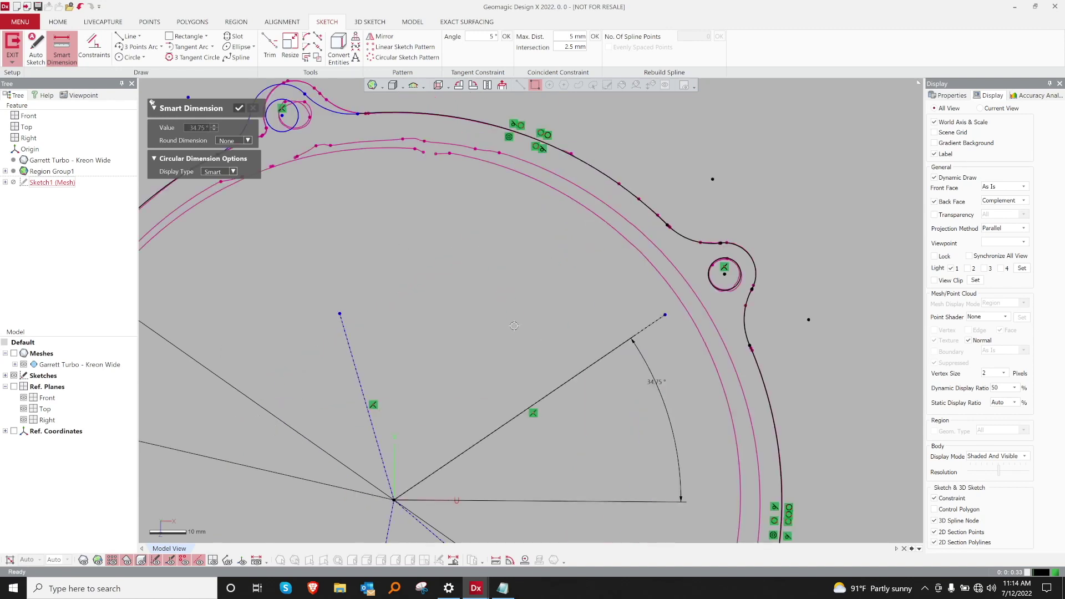
scroll(406, 328, "down", 2)
key("Escape")
left_click_drag(329, 152, 344, 154)
Step: Dimension the angle between the upper-right and upper-left lugs' construction lines and set it to 70°
left_click(62, 48)
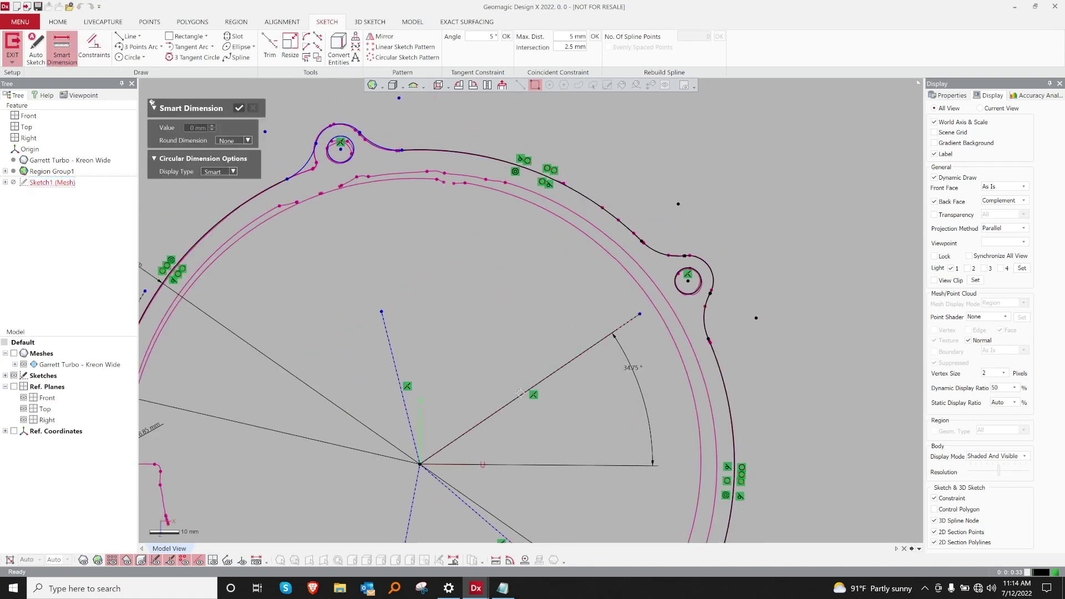
left_click(489, 417)
left_click(386, 334)
left_click(409, 288)
key("Escape")
double_click(409, 287)
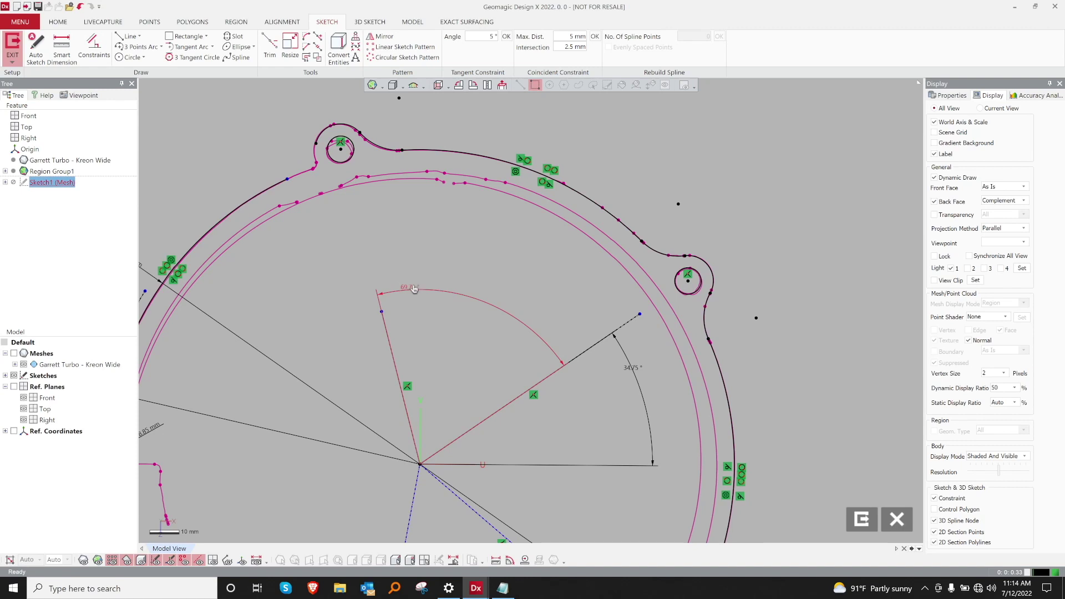
right_click_drag(410, 289, 494, 390, "ctrl")
scroll(494, 389, "up", 2)
double_click(494, 389)
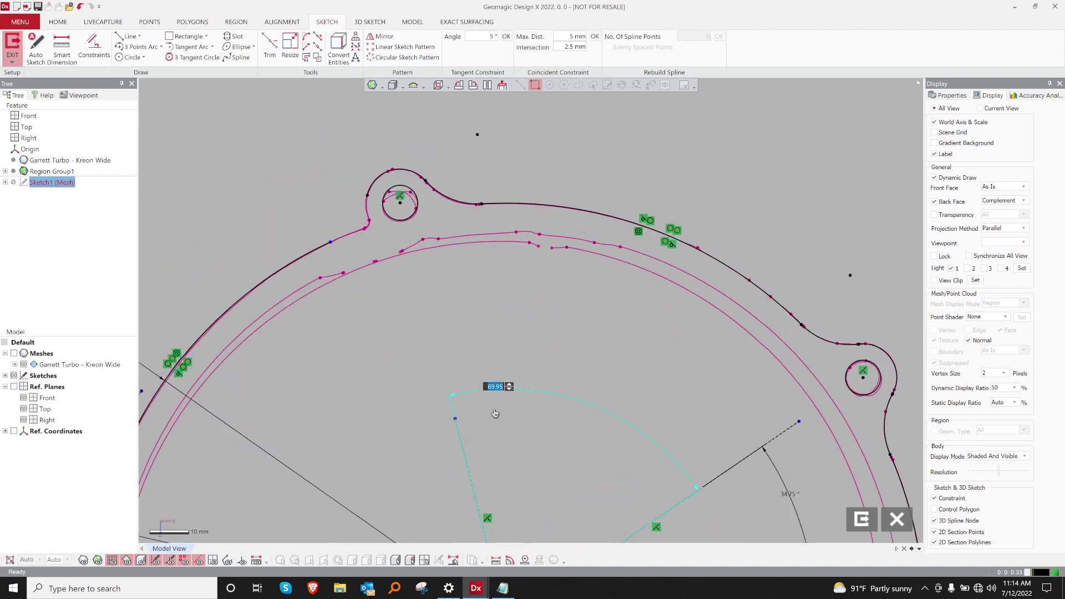
type("70")
key("Return")
Step: Draw a short line inward from the open end of the upper-left lug's arc, tangent to the arc and following the scanned edge
key("l")
left_click(368, 199)
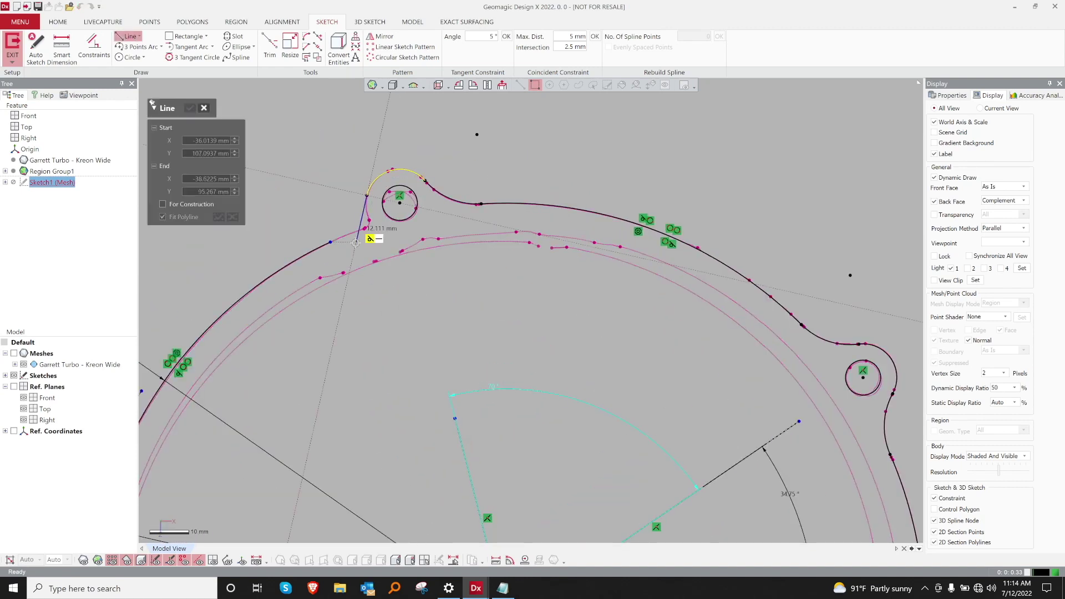
left_click(354, 255)
key("Escape")
left_click(306, 37)
left_click(364, 209)
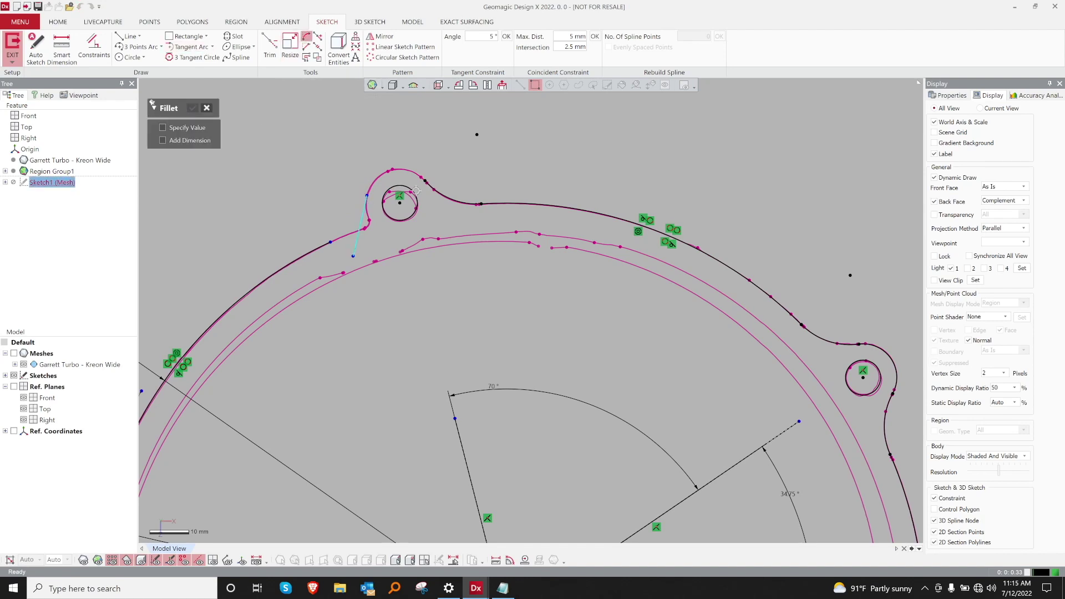
left_click(432, 189)
key("Escape")
left_click_drag(353, 255, 381, 282)
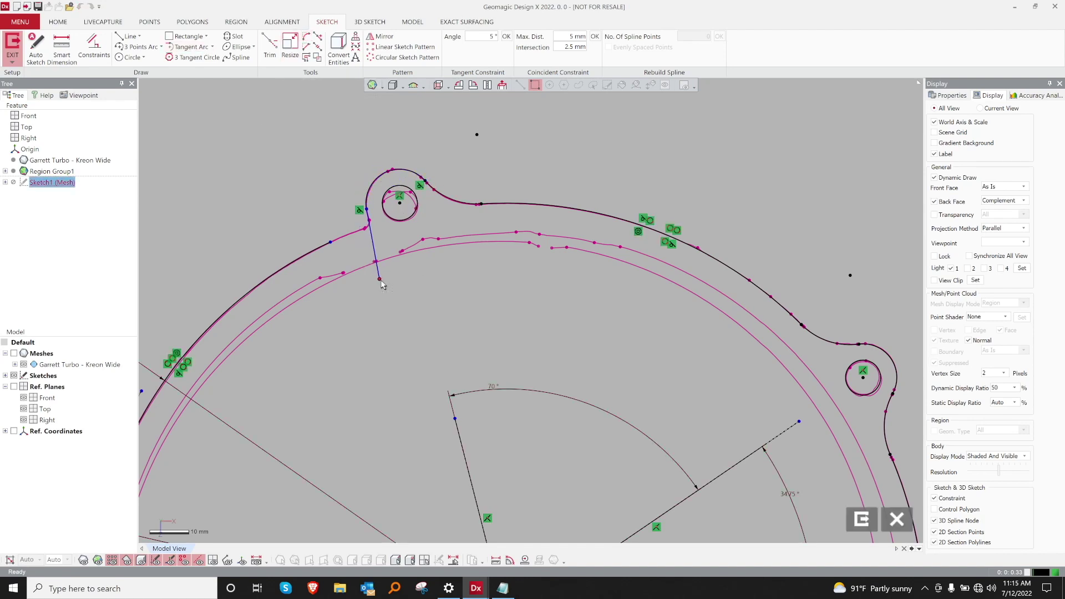
Step: Trim the short lug line and the flange's outer arc so that they meet at a corner
left_click(269, 47)
left_click(369, 220)
left_click(327, 244)
left_click(68, 60)
scroll(465, 393, "down", 4)
left_click(435, 259)
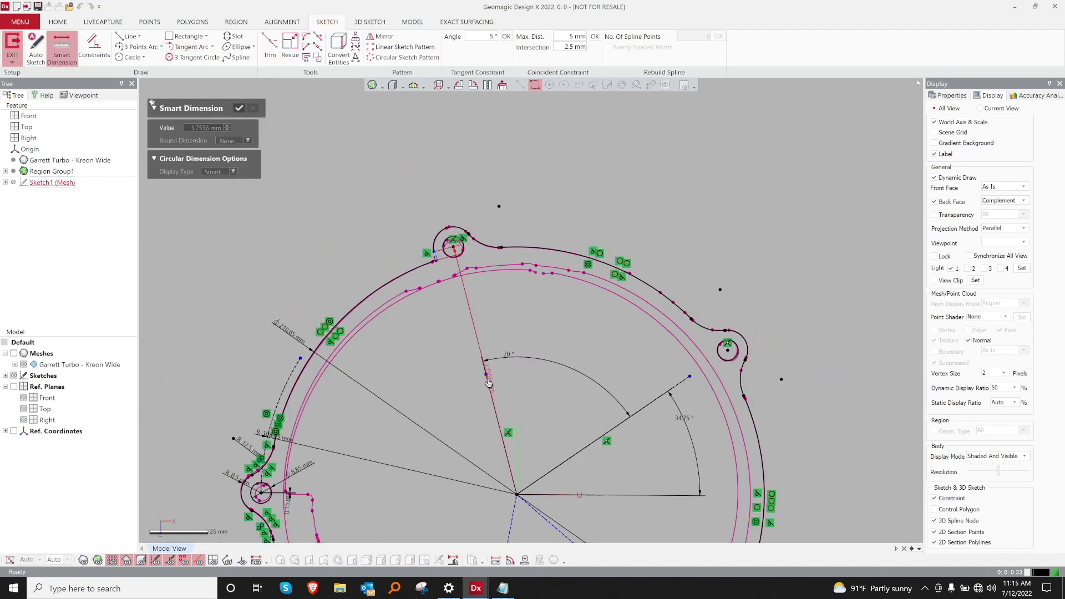
left_click(488, 388)
key("Escape")
scroll(340, 236, "up", 6)
scroll(377, 141, "up", 3)
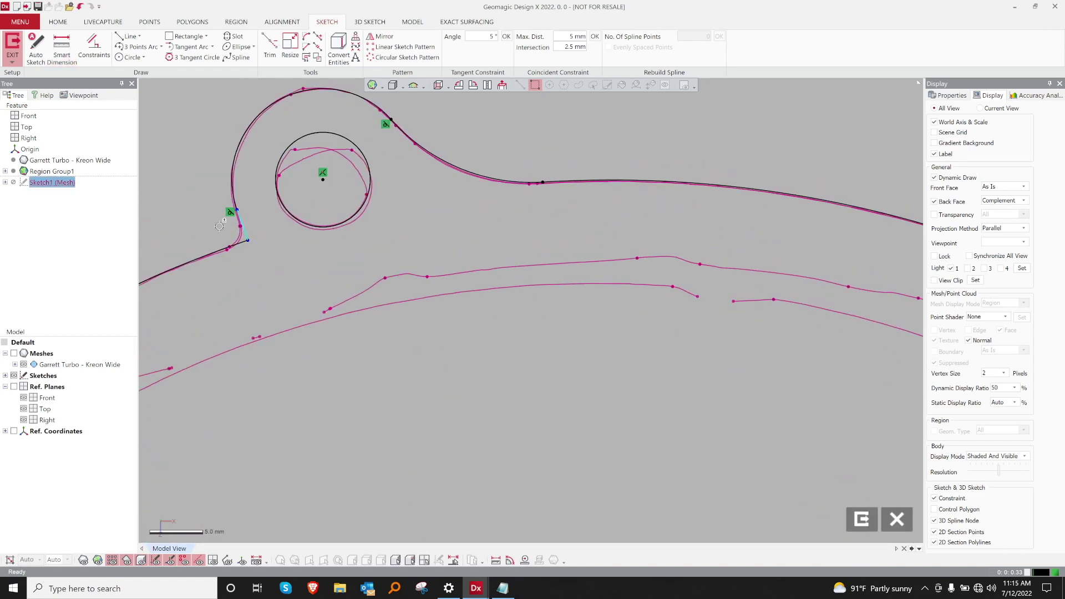
Step: Dimension the angle between the upper-right and lower-right lugs' construction lines at 75°
scroll(413, 436, "down", 6)
middle_click_drag(519, 453, 352, 121)
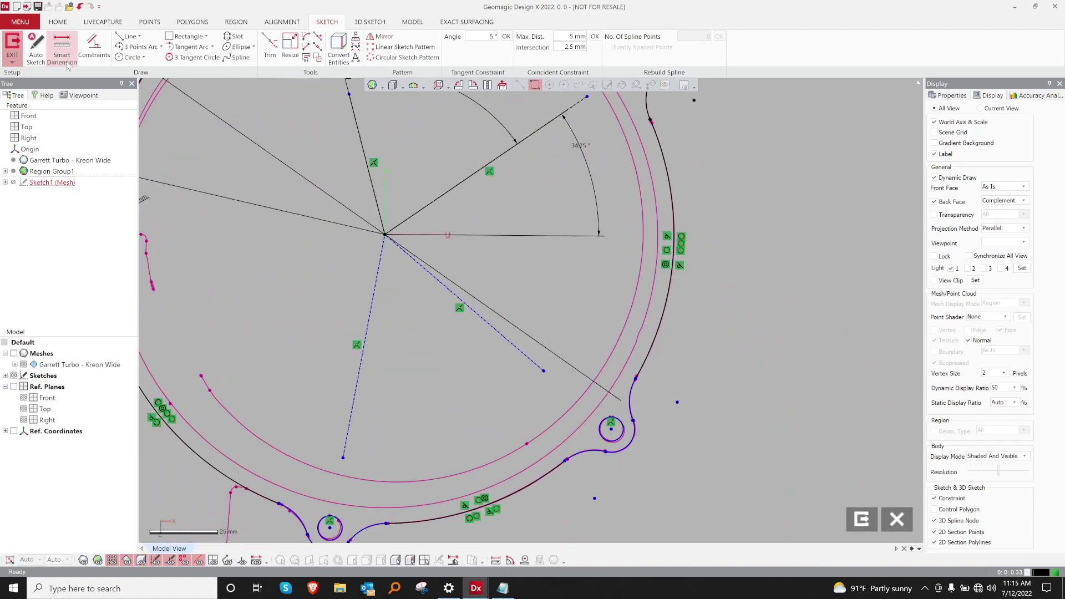
left_click(64, 57)
left_click(431, 279)
left_click(473, 174)
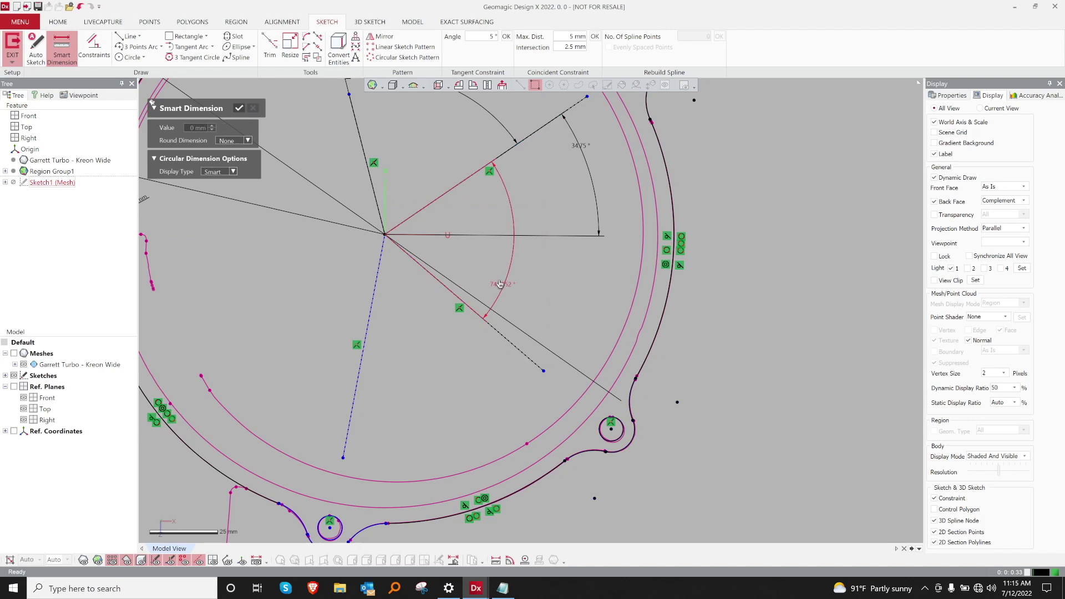
left_click(502, 283)
Step: Dimension the angle between the lower-right and bottom lugs' construction lines and set it to 60°
middle_click_drag(463, 351, 497, 325)
left_click(478, 260)
left_click(408, 277)
left_click(473, 295)
type("60")
key("Return")
Step: Draw a construction line between the flange centre and the hole centre of the leftmost lug
scroll(389, 277, "down", 1)
middle_click_drag(363, 272, 528, 317)
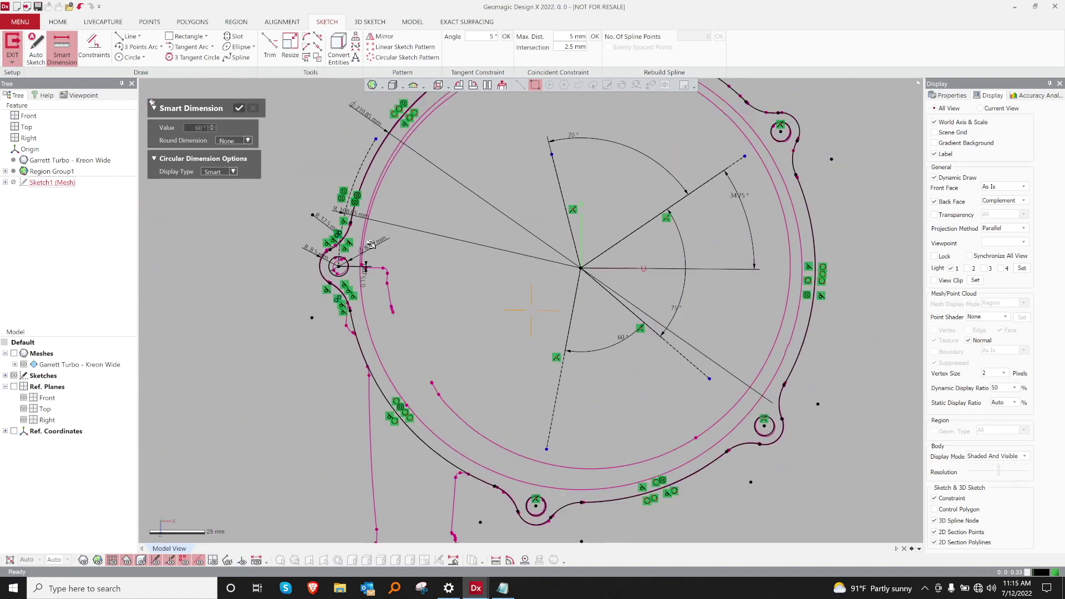
left_click(131, 36)
left_click(581, 269)
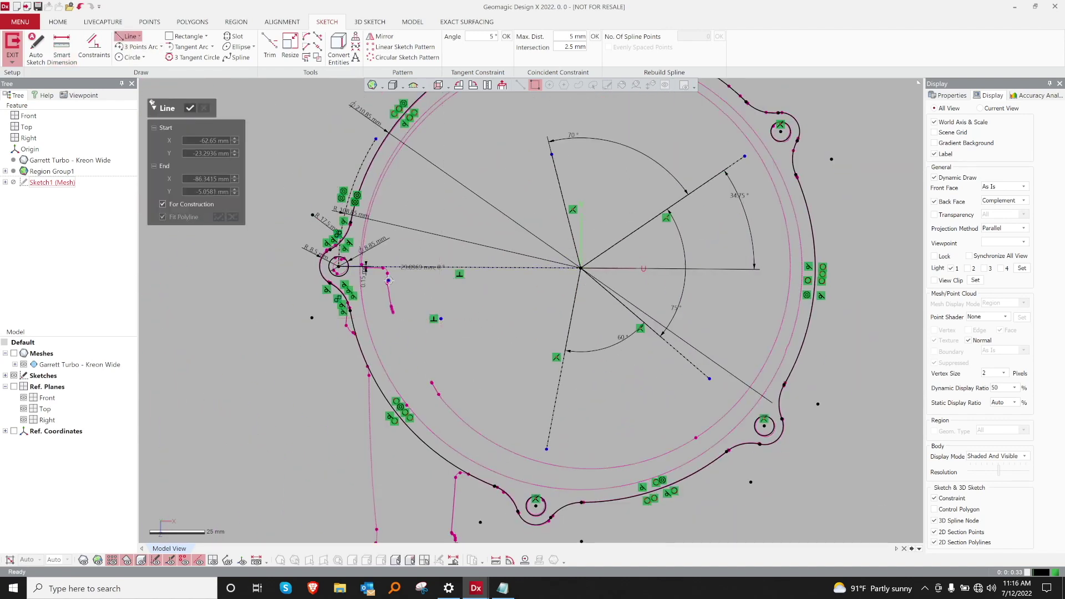
key("Escape")
Step: Dimension the angle between the leftmost lug's construction line and the bottom lug's construction line
left_click(62, 49)
left_click(567, 340)
left_click(512, 267)
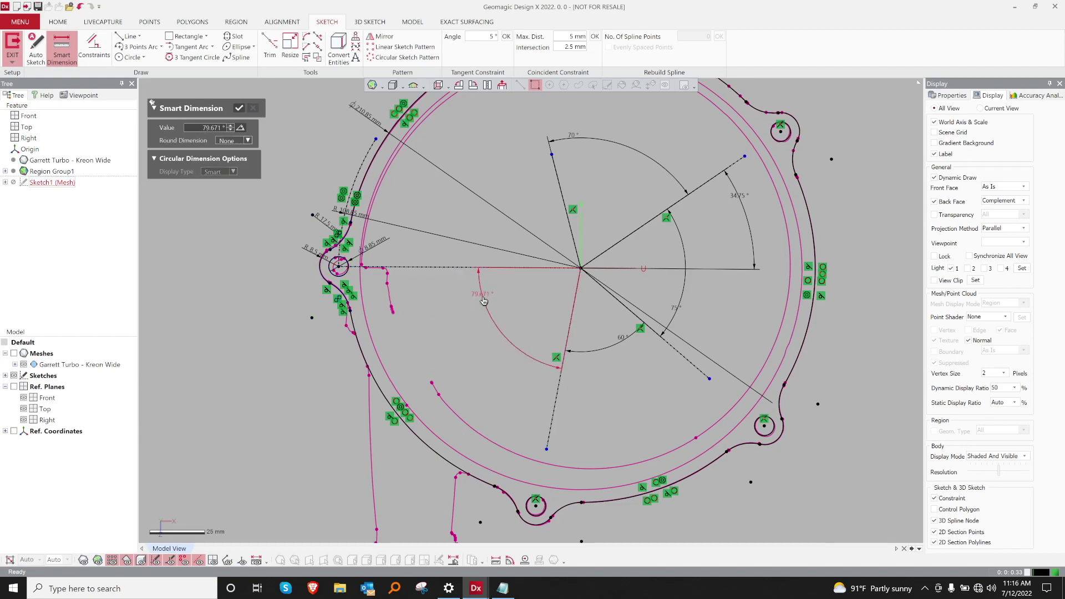
left_click(484, 294)
key("Return")
key("Escape")
Step: Finish the flange mesh sketch and show the scan mesh again
scroll(496, 337, "down", 3)
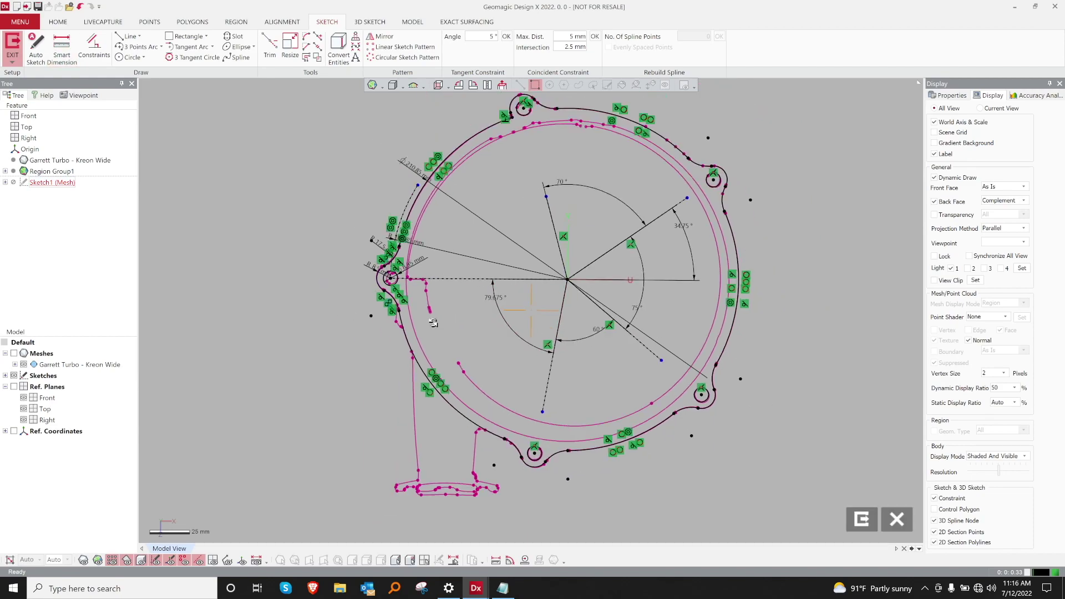
left_click(865, 519)
left_click(14, 353)
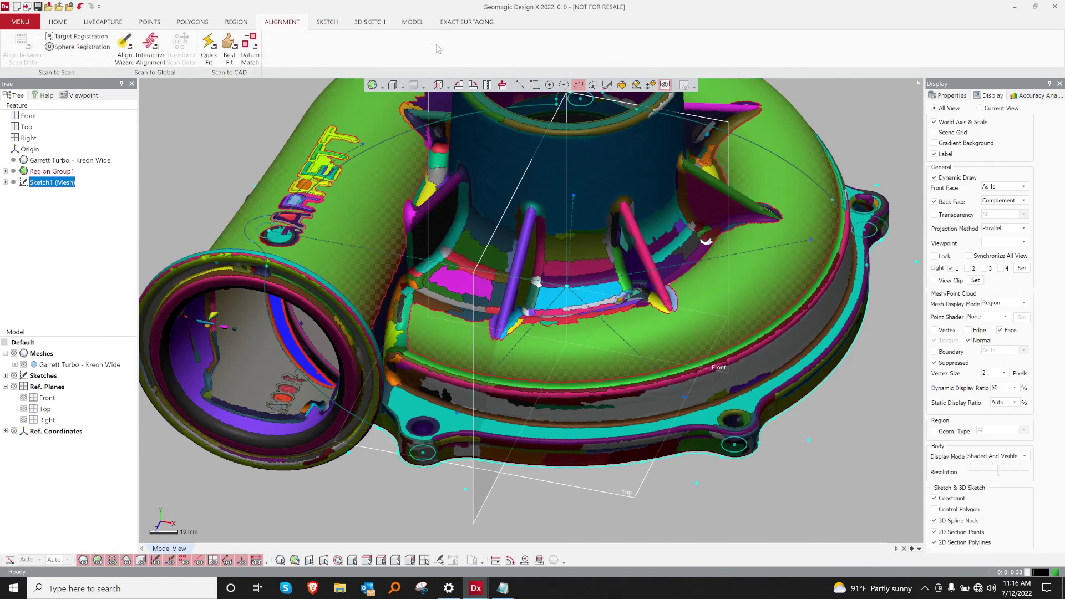
Step: Extrude the flange sketch as a solid up to the flat flange face region, using Trim With Region Fit Surface
left_click(399, 22)
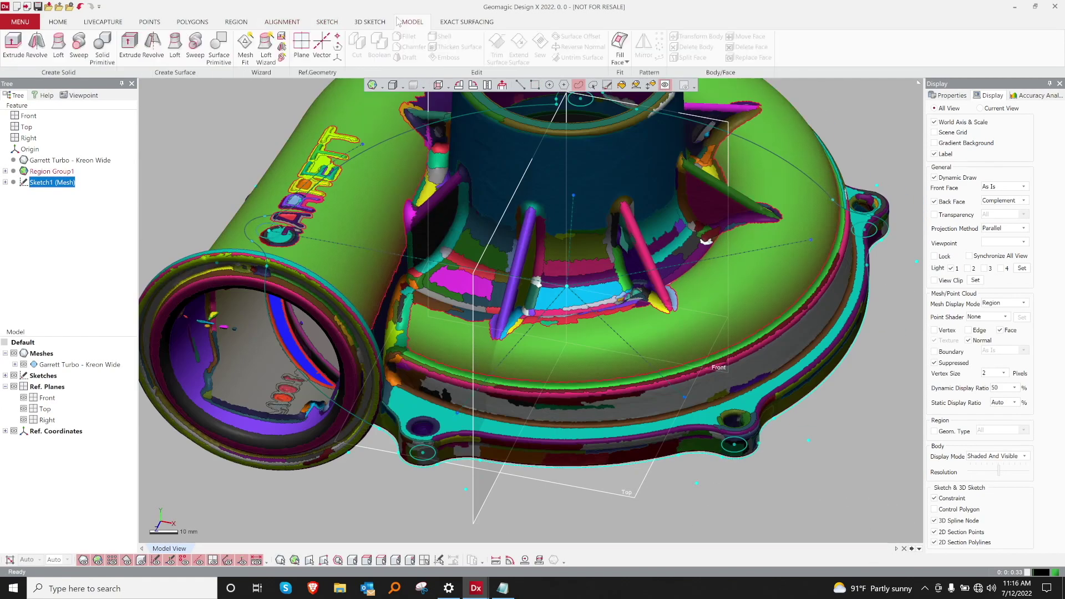
left_click(13, 48)
left_click(204, 198)
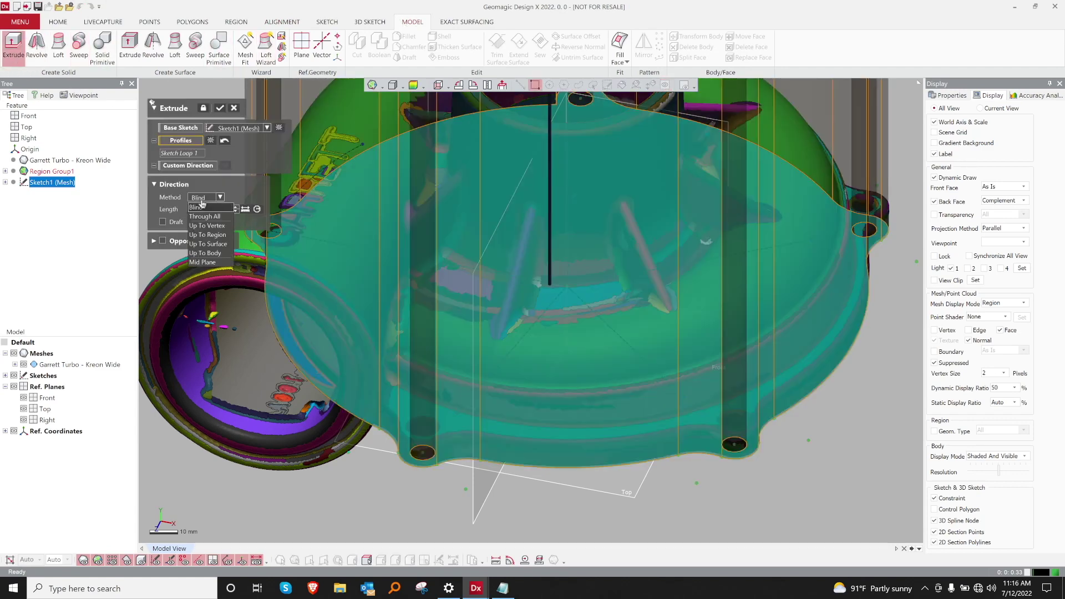
left_click(207, 235)
left_click(450, 425)
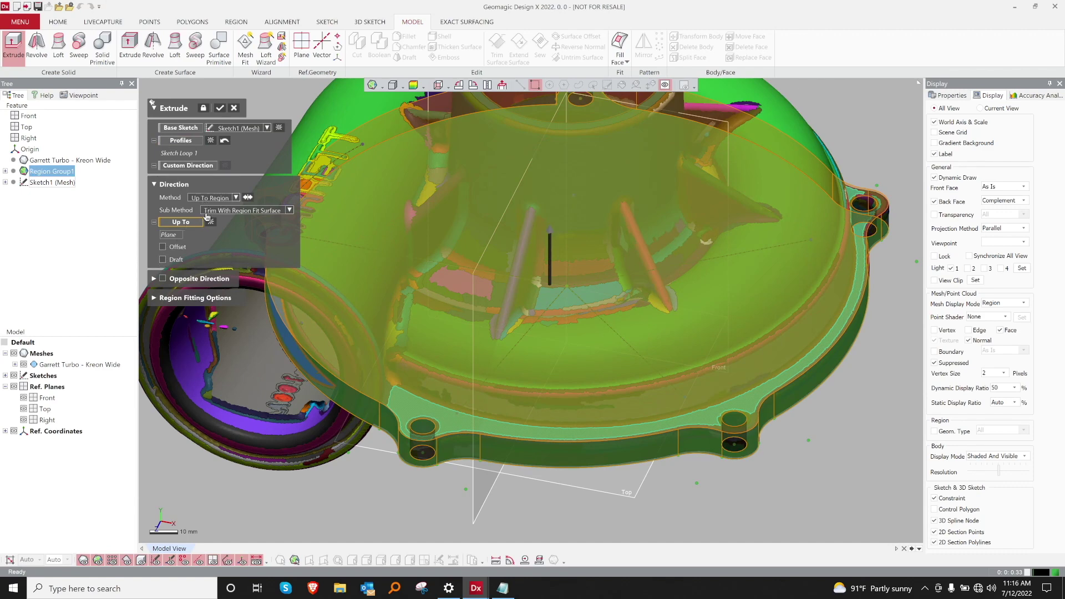
left_click(220, 109)
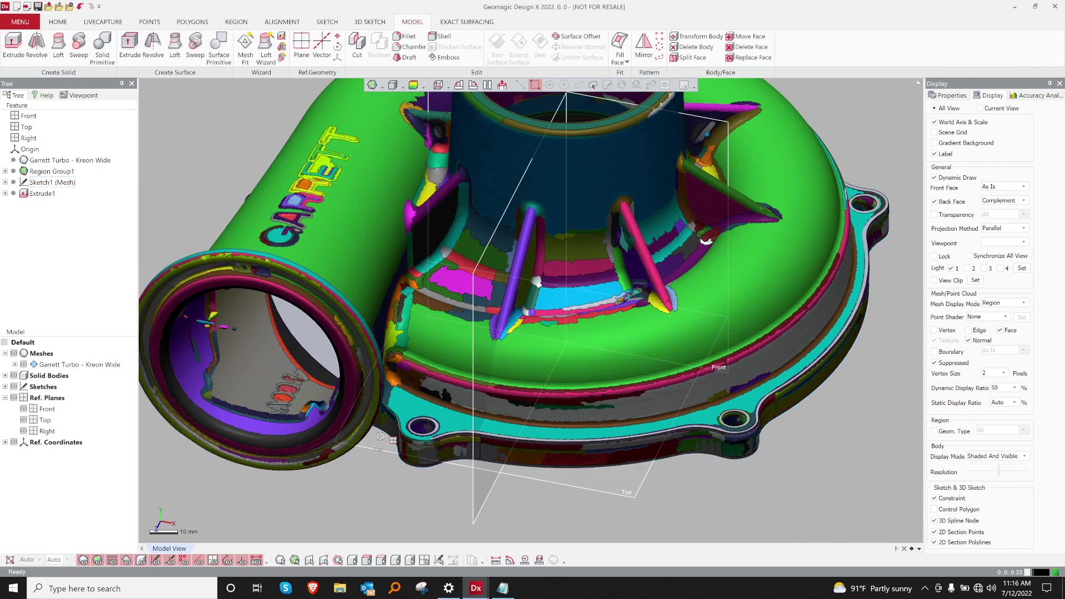
left_click(414, 85)
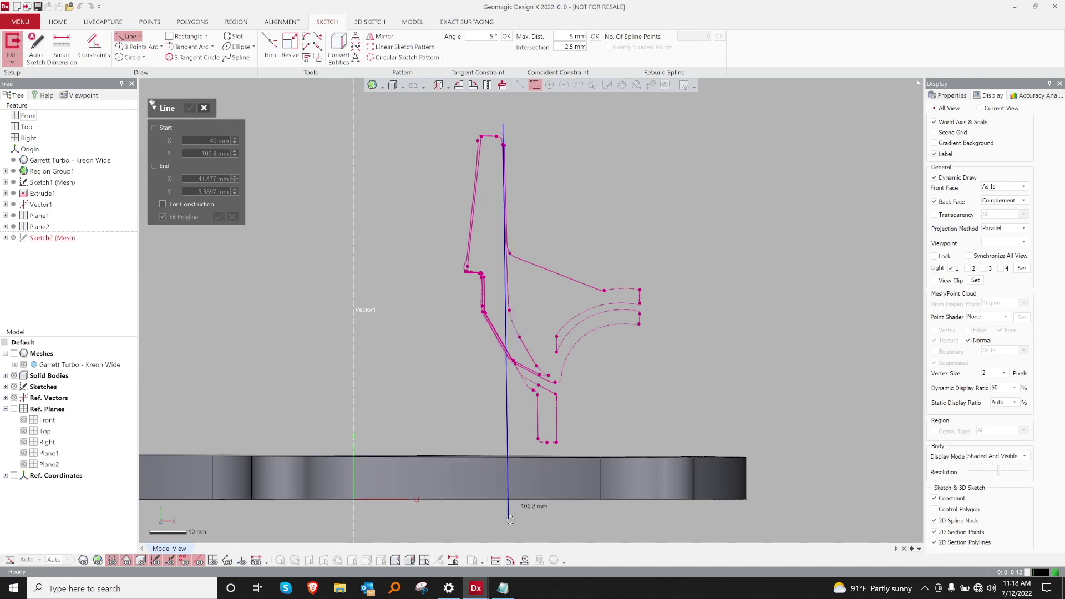
Step: Draw the neck's outer wall as two connected lines, the lower about 43 mm long, and a horizontal line about 20 mm long across its upper end
left_click(510, 323)
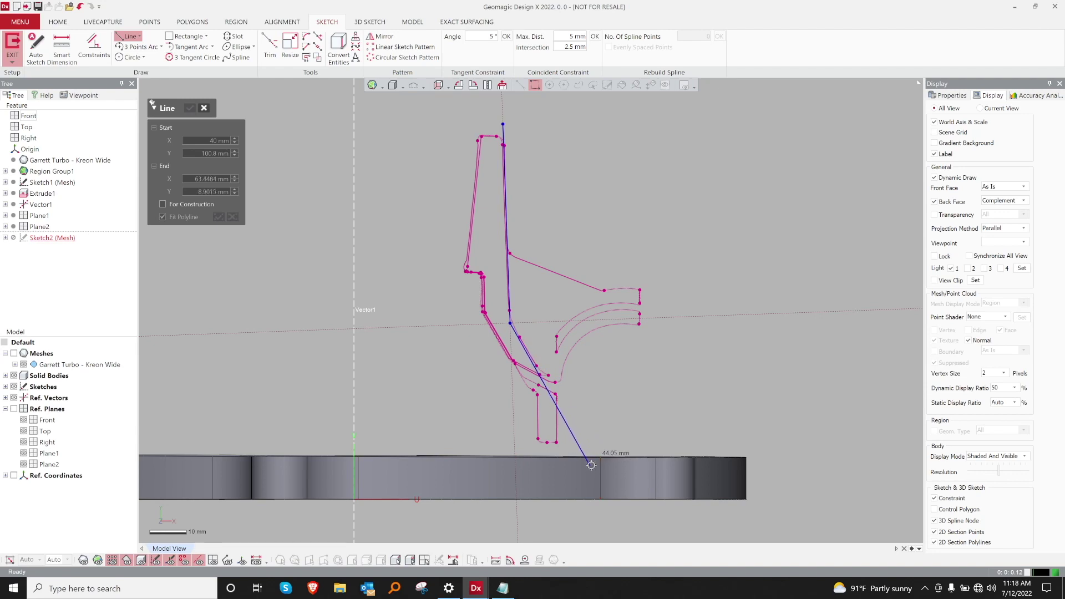
left_click(591, 464)
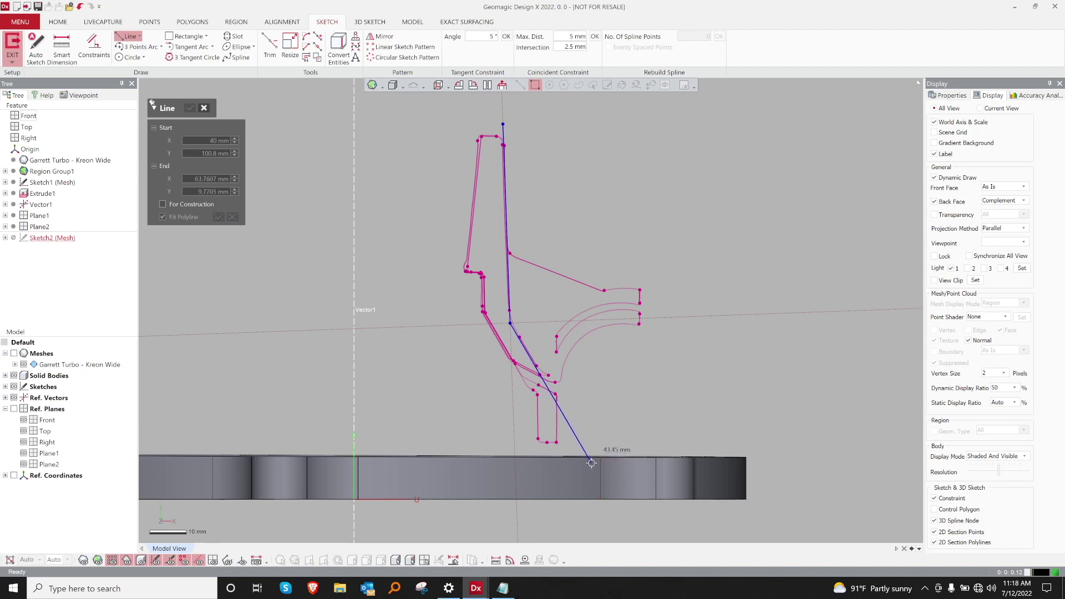
left_click(461, 133)
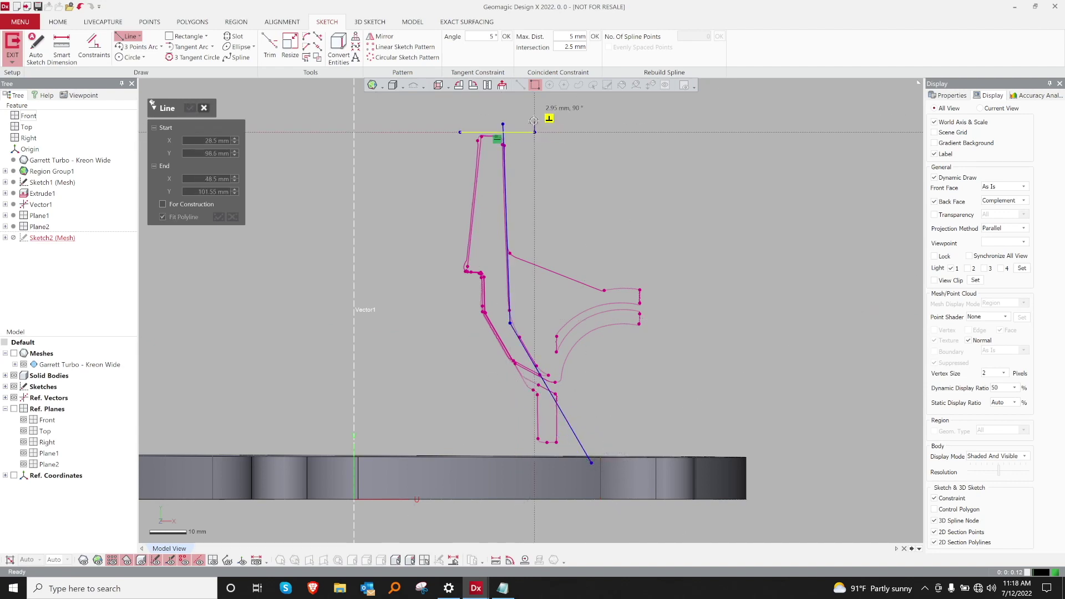
left_click(533, 121)
Step: Draw the inner wall as a slanted line, a horizontal step about 10 mm long, a vertical line and a diagonal parallel to the outer one
left_click(481, 123)
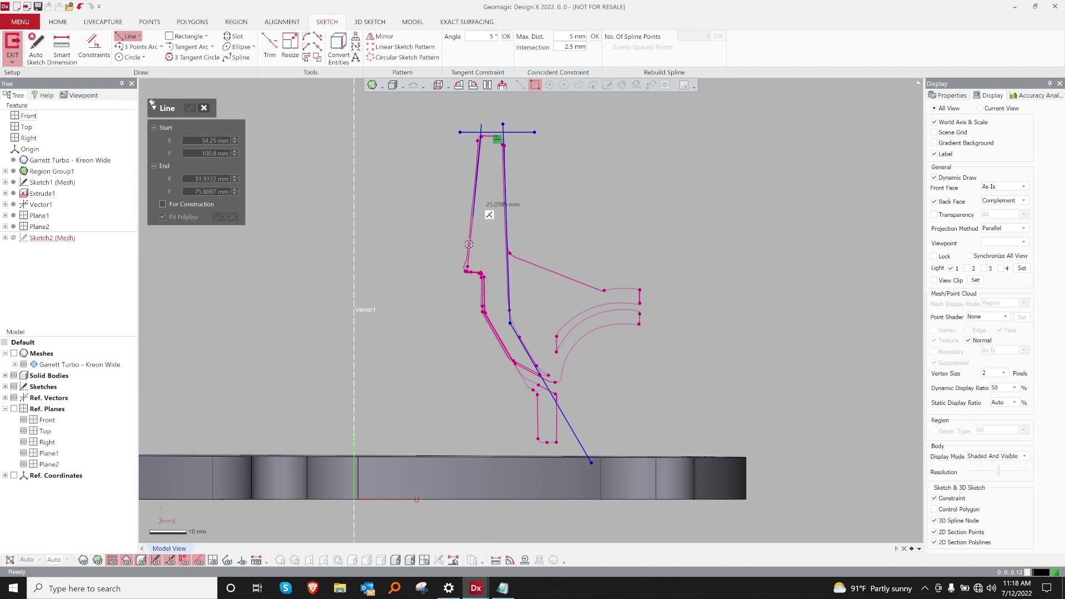
left_click(460, 275)
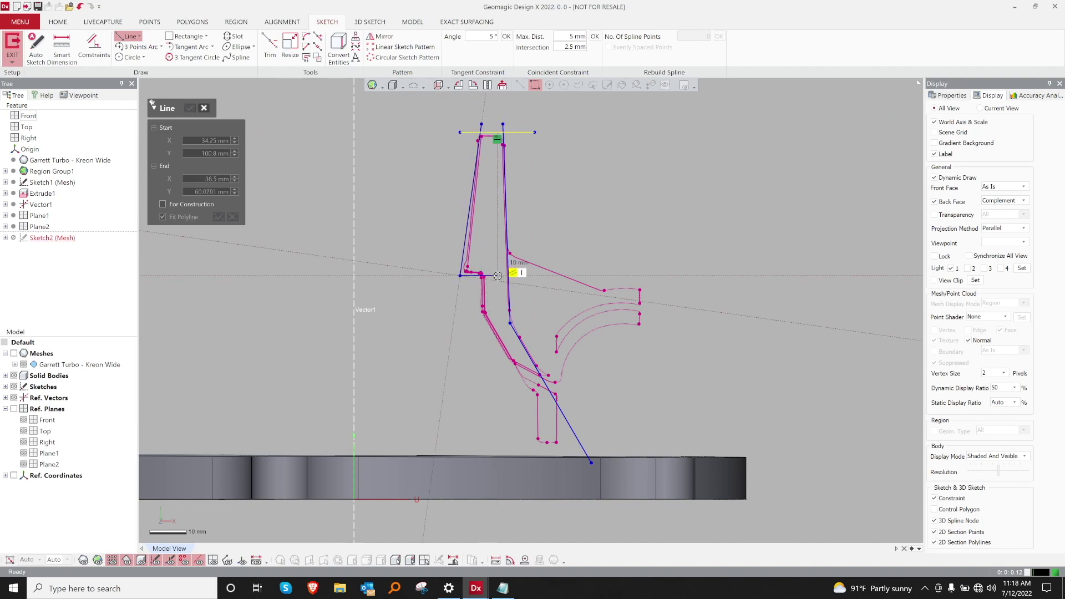
left_click(498, 276)
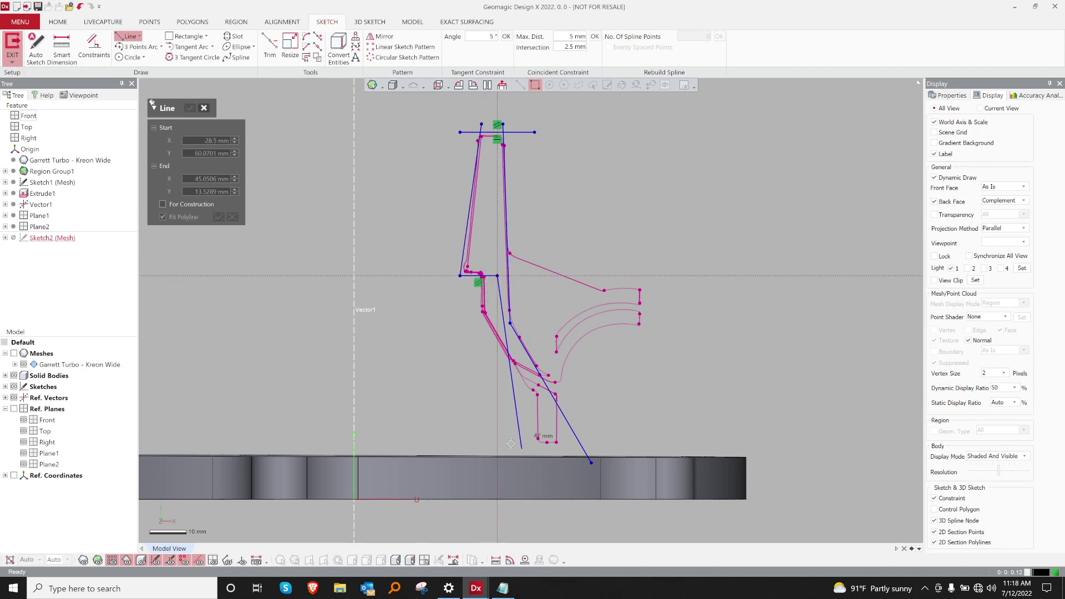
left_click(499, 358)
key("Escape")
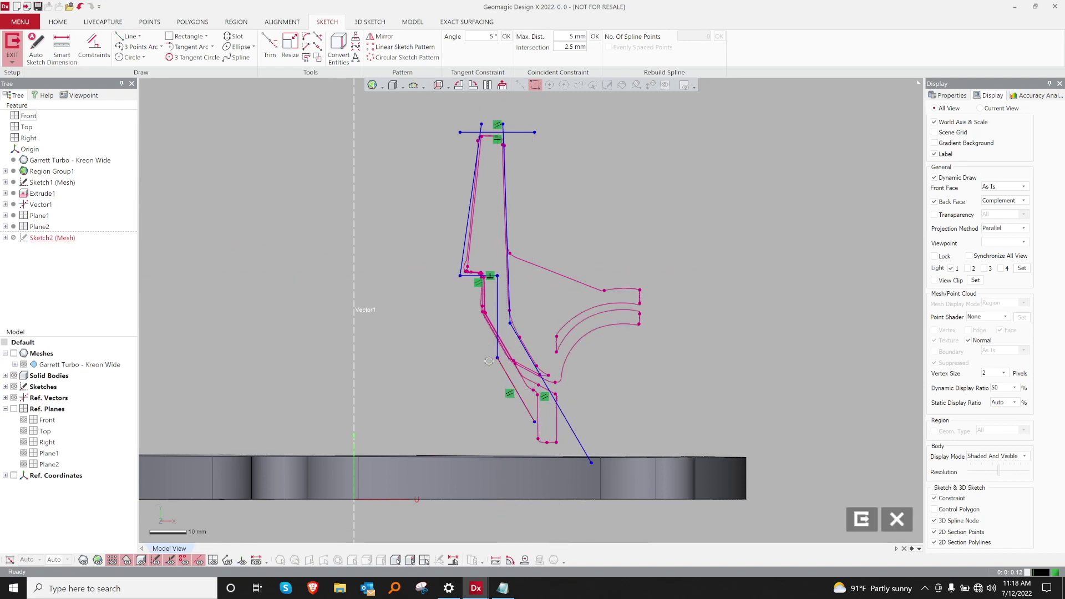
Step: Shift the inner wall's vertical line and lower diagonal onto the scanned section outline
left_click_drag(498, 299, 482, 289)
left_click_drag(489, 345, 493, 332)
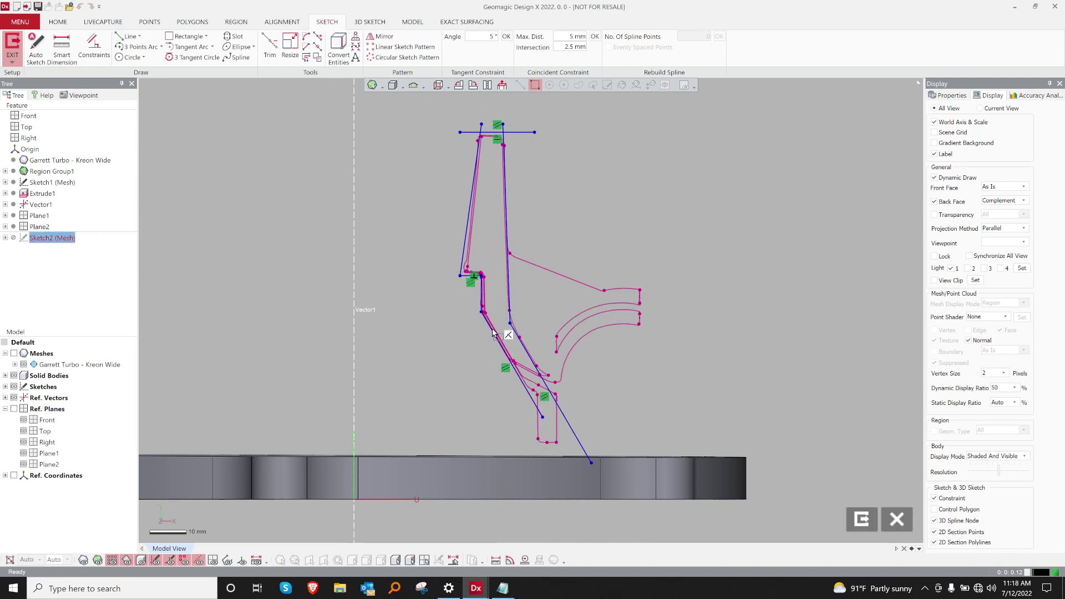
left_click(468, 360)
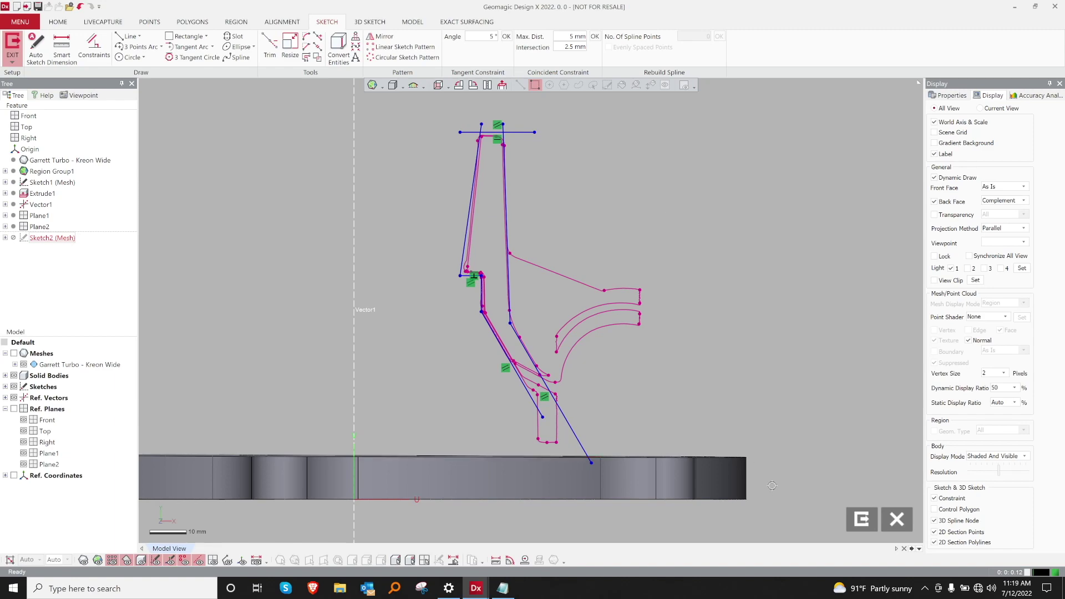
Step: Dimension the height of the outer wall's bend above the flange's bottom line as 48.325 mm
left_click(853, 524)
right_click_drag(430, 433, 420, 471)
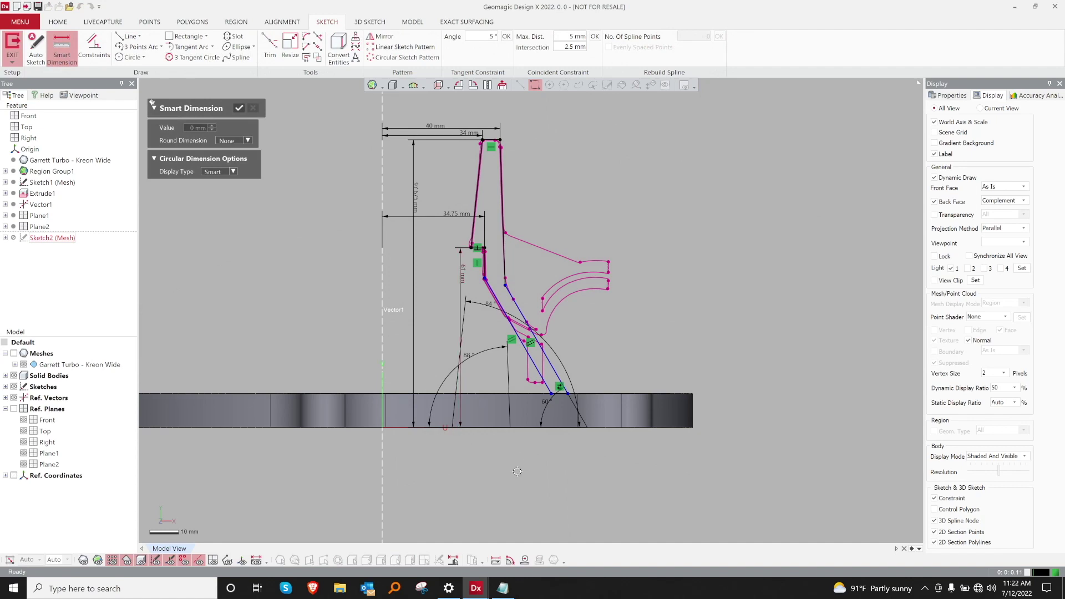
left_click(498, 430)
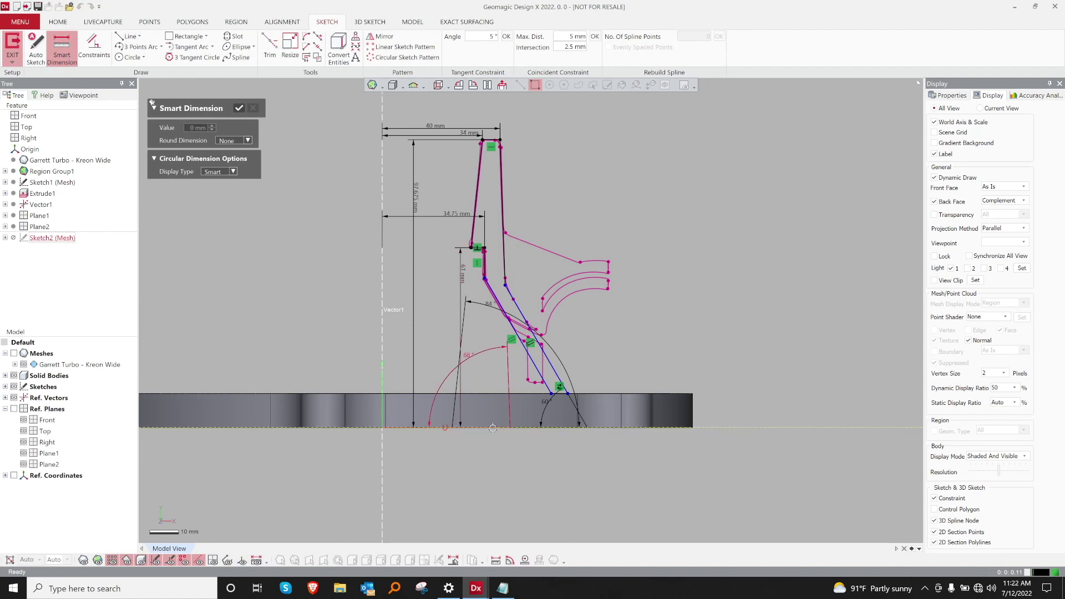
left_click(506, 285)
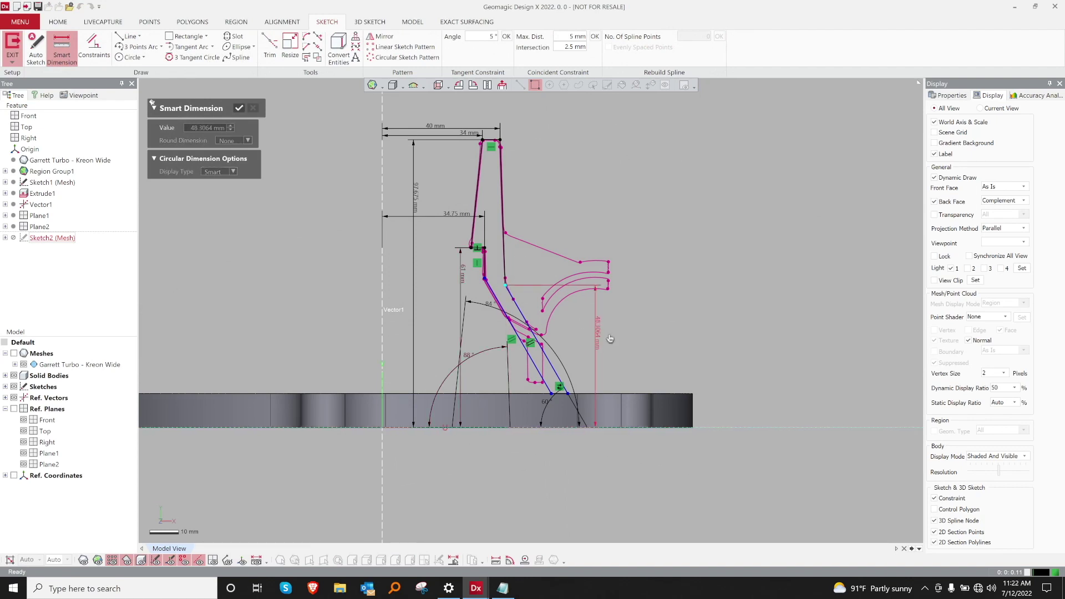
left_click(614, 364)
scroll(533, 306, "up", 2)
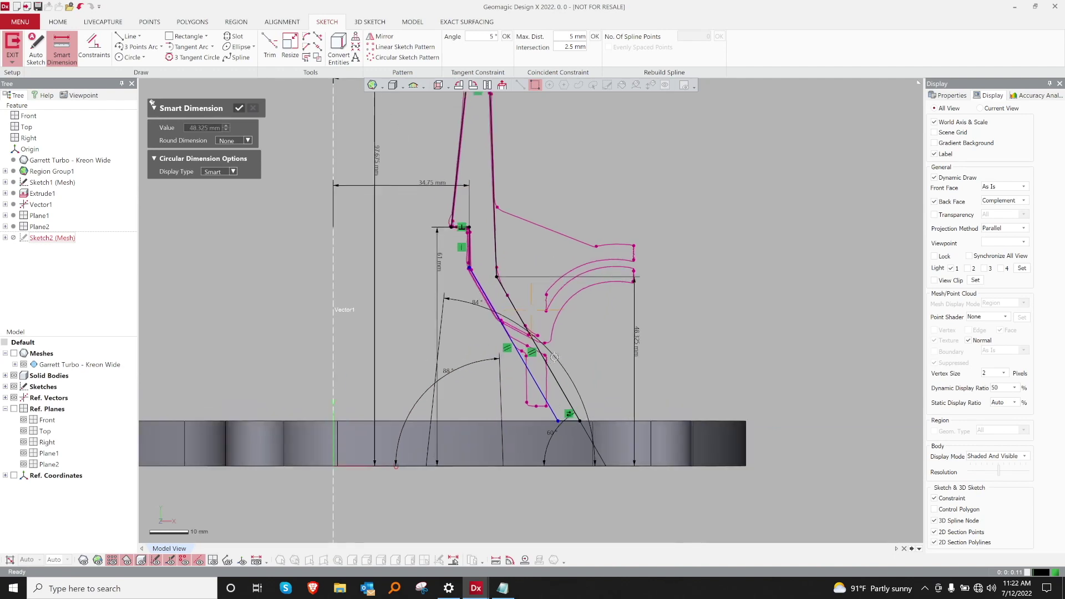
key("Escape")
Step: Dimension the gap between the two parallel lower diagonals as 4.825 mm and move the dimension further down the wall
scroll(498, 318, "up", 2)
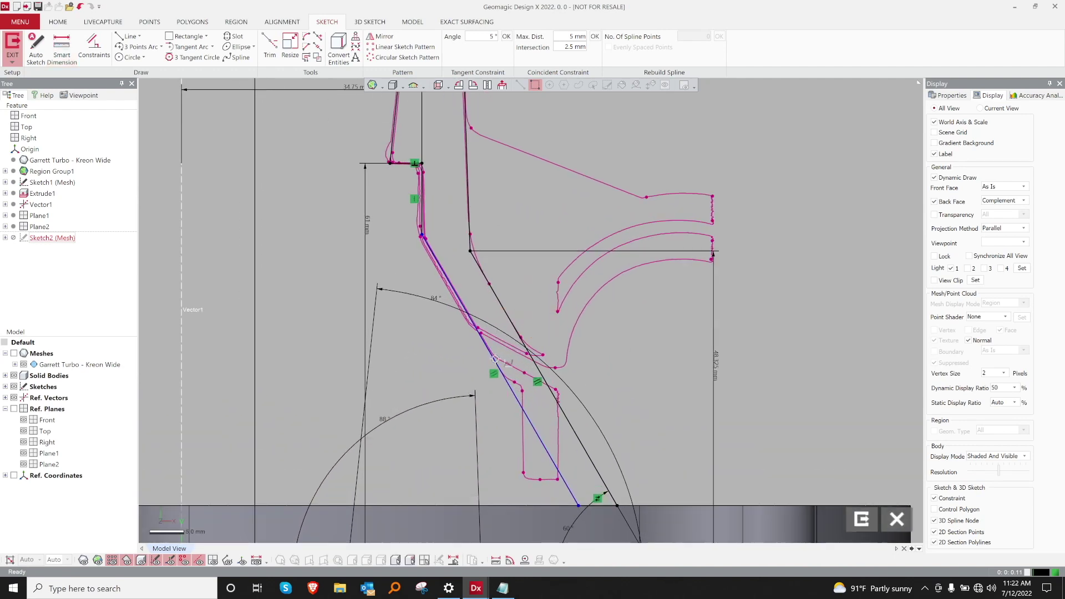
left_click_drag(495, 359, 484, 343)
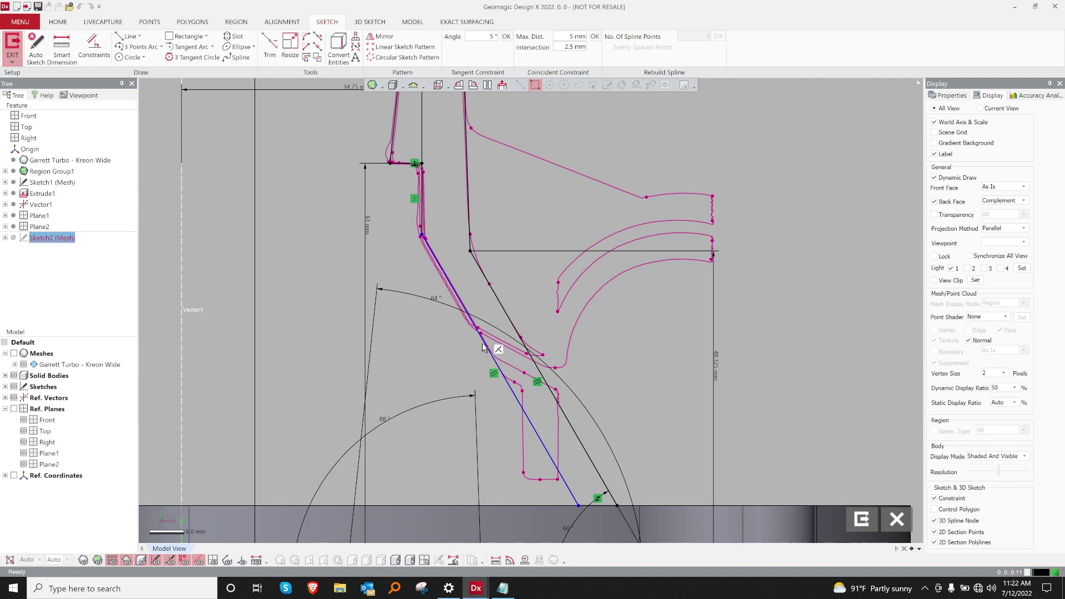
left_click(63, 54)
left_click(490, 280)
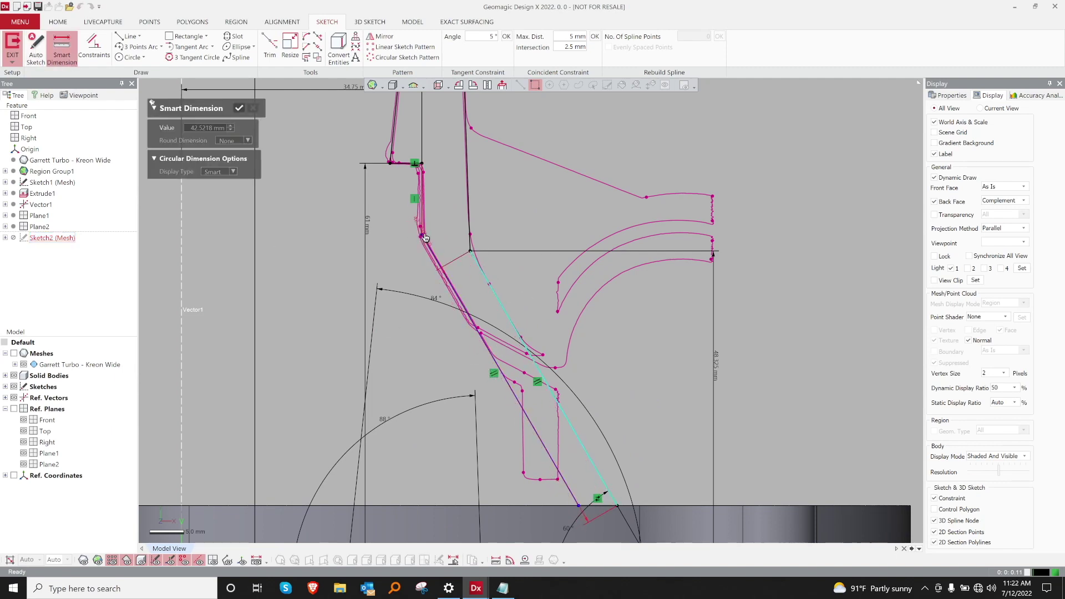
left_click(424, 238)
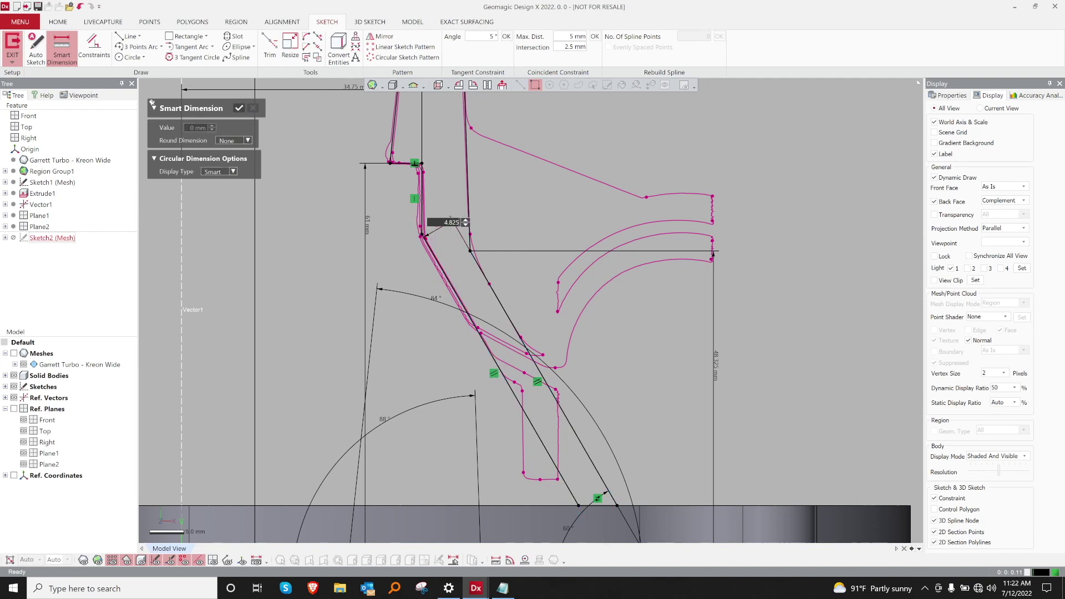
key("Escape")
left_click_drag(436, 229, 436, 348)
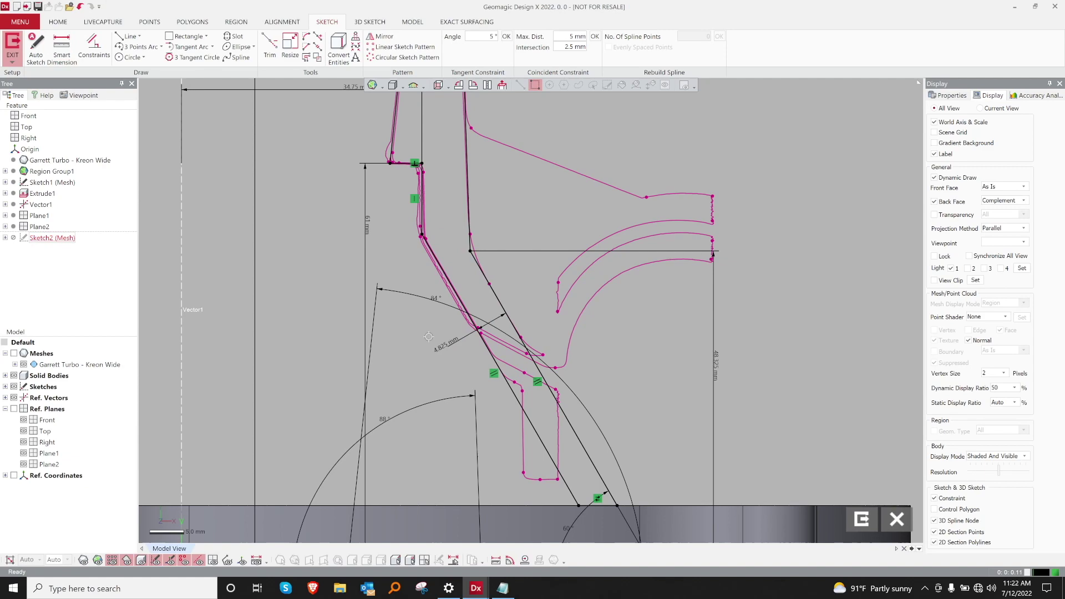
Step: Finish the wall profile sketch and revolve it 360° about Vector1 as a solid with Merge enabled
scroll(432, 344, "down", 5)
scroll(413, 301, "down", 3)
right_click_drag(406, 273, 439, 353, "ctrl")
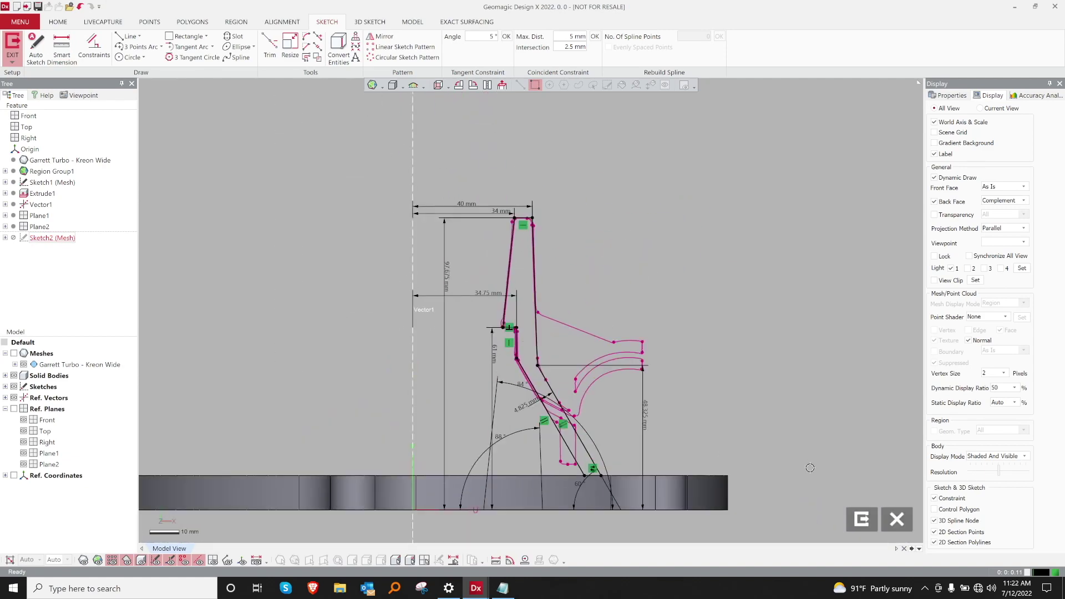
left_click(852, 520)
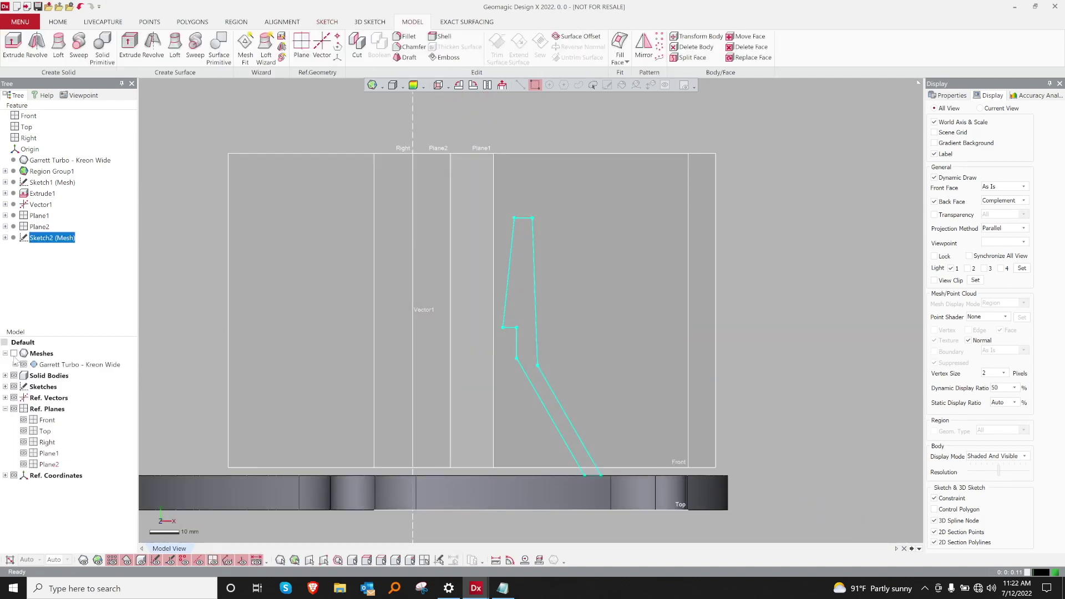
left_click(36, 44)
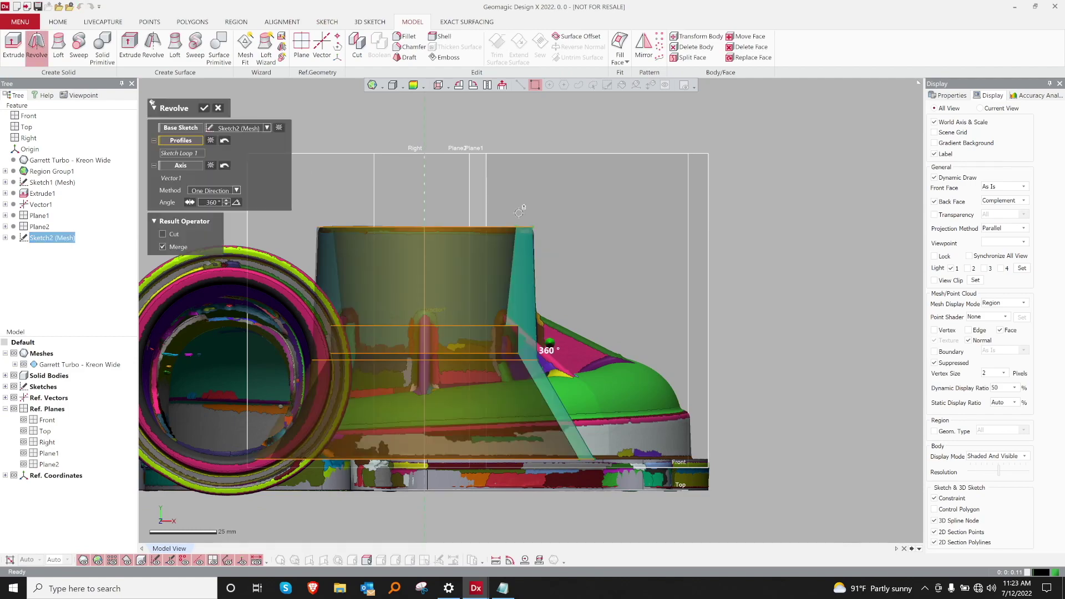
right_click_drag(519, 213, 492, 302)
left_click(204, 108)
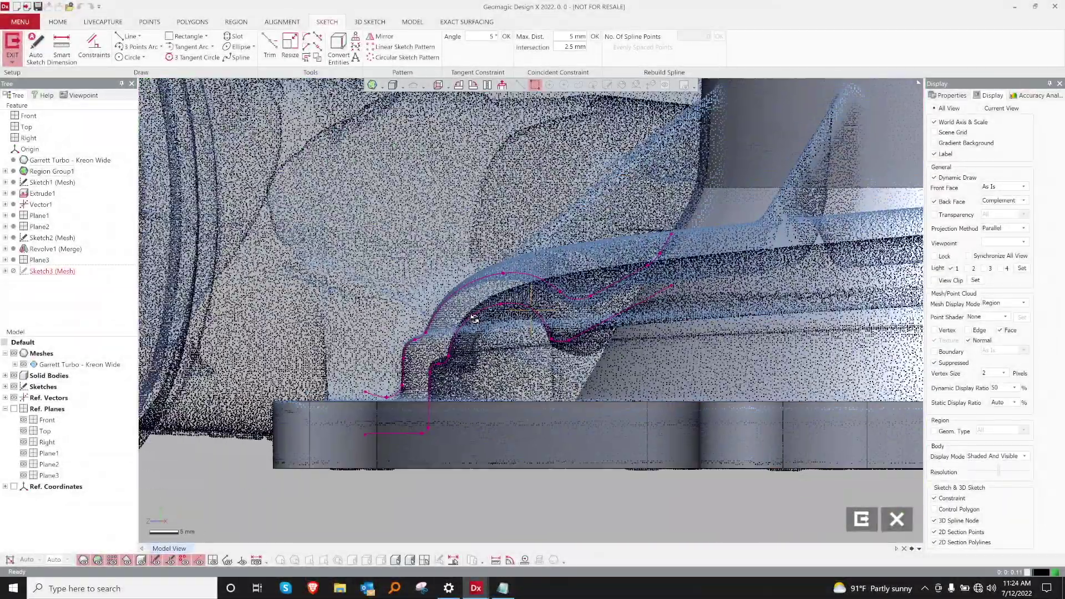
Step: Hide the scan mesh and auto-sketch the upper section outline, from its vertical part over the large arc to the slanted line
right_click_drag(475, 319, 442, 333)
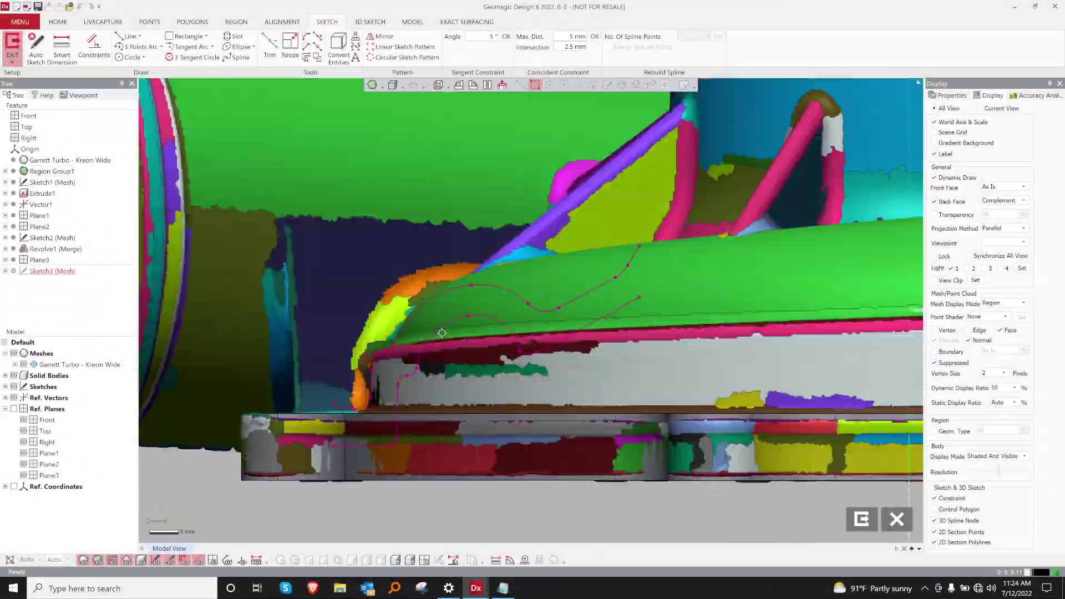
left_click(14, 354)
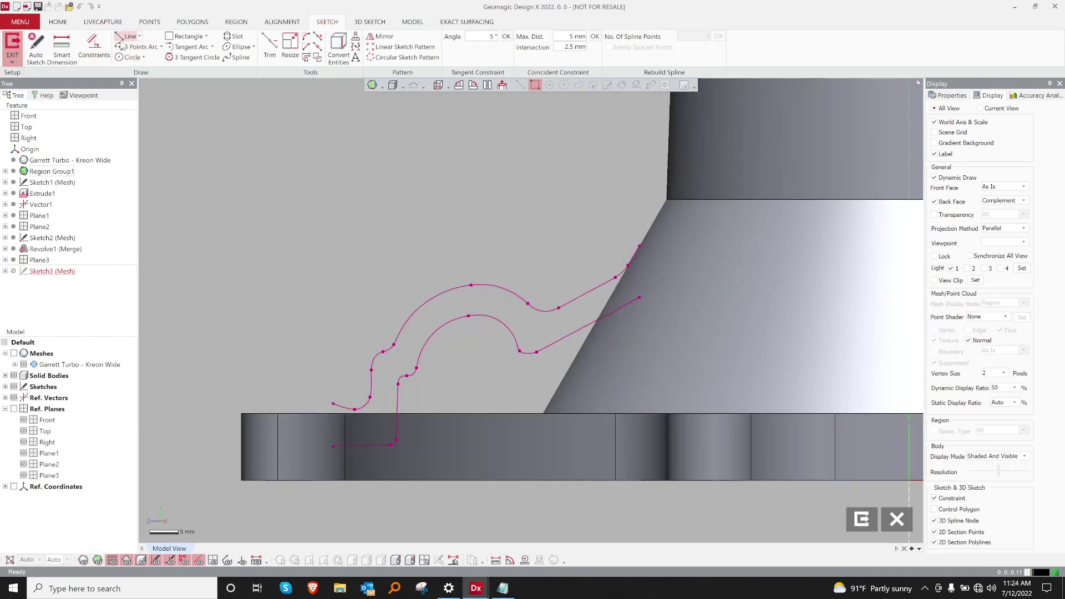
left_click(36, 49)
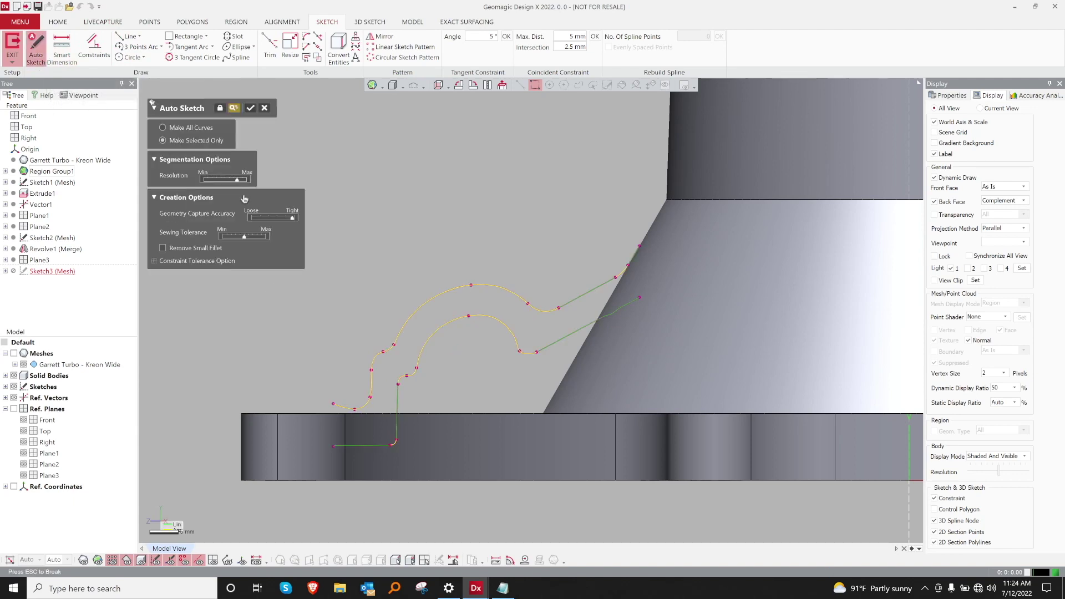
left_click_drag(359, 386, 390, 330)
mouse_move(393, 294)
left_mouse_down()
mouse_move(418, 341)
mouse_move(415, 310)
left_mouse_up()
mouse_move(508, 257)
left_mouse_down()
mouse_move(537, 300)
mouse_move(588, 323)
left_mouse_up()
key("Escape")
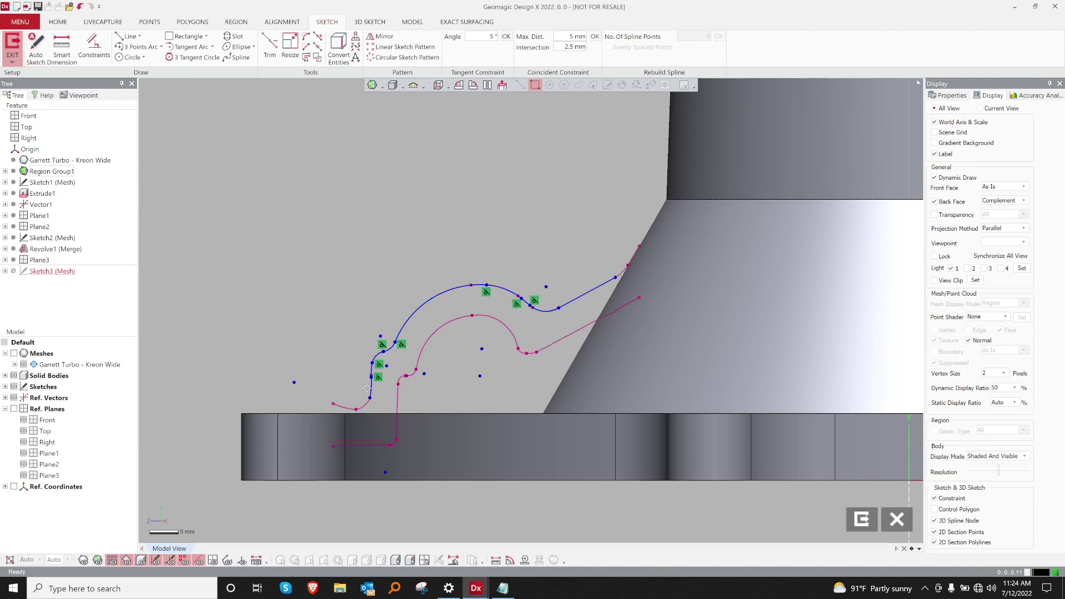
Step: Delete the auto-sketched curves along the outline's vertical part and draw a vertical line about 14 mm long in their place
left_click_drag(376, 391, 375, 390)
left_click_drag(354, 338, 378, 384)
left_click(128, 36)
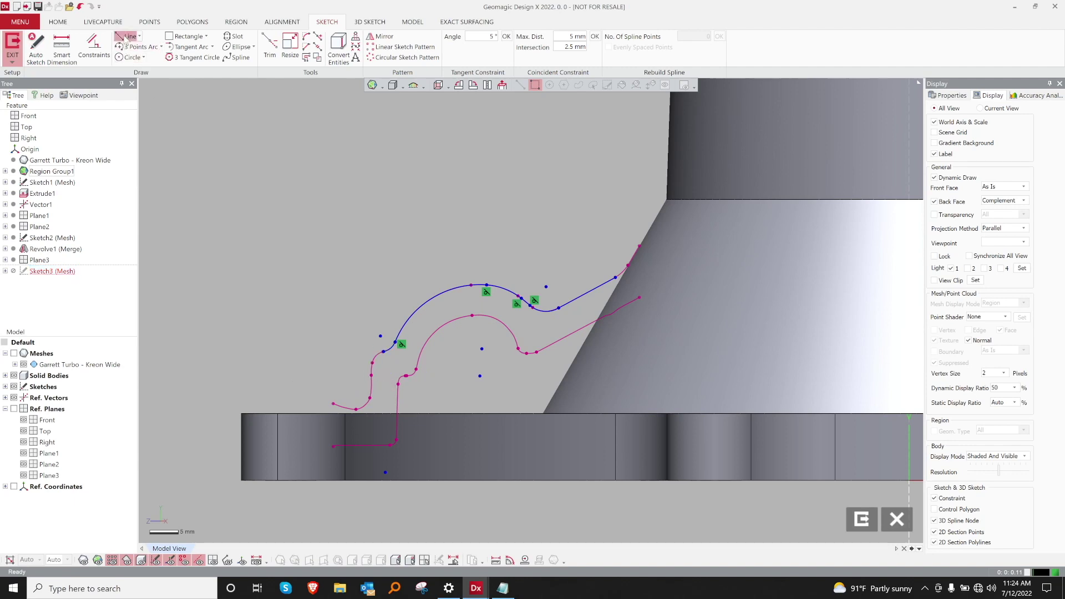
left_click(370, 348)
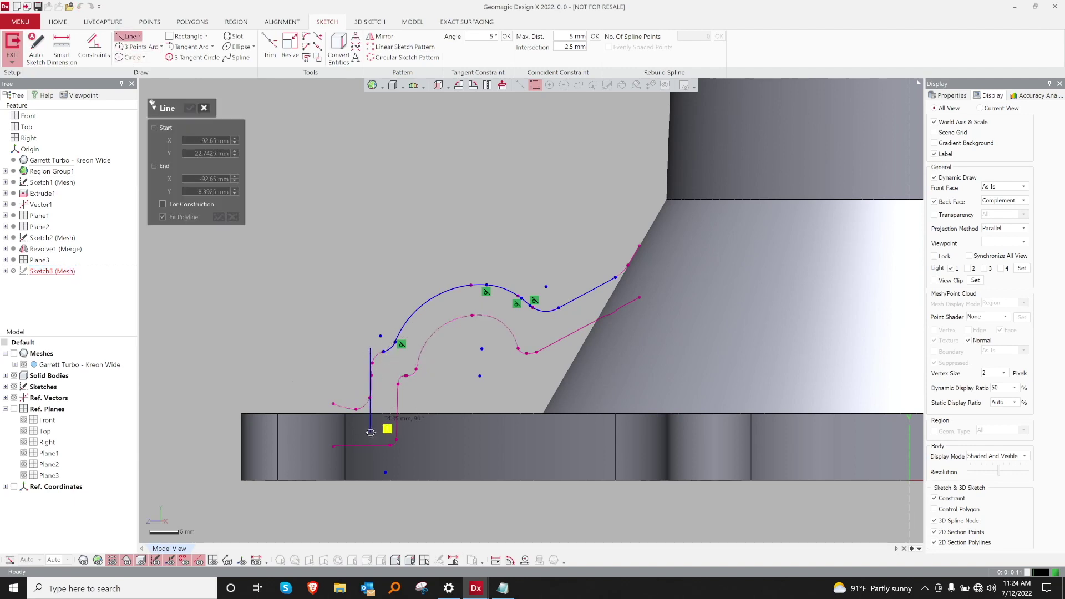
key("Escape")
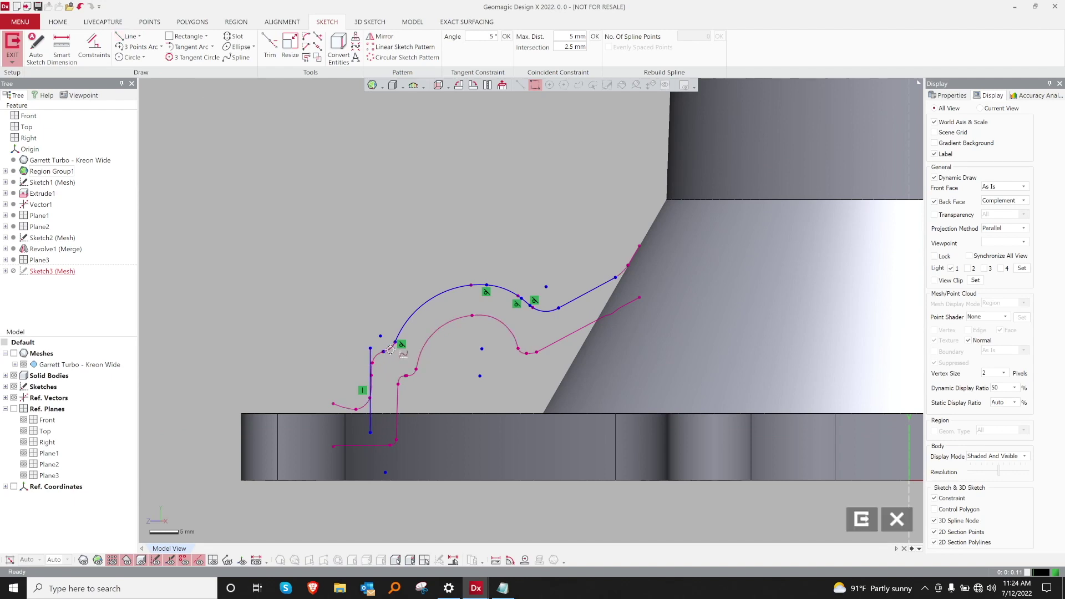
Step: Delete the small arc beside the large one and draw a horizontal line about 16 mm long across the vertical line's upper end
left_click(391, 350)
key("Delete")
left_click(128, 46)
left_click(121, 39)
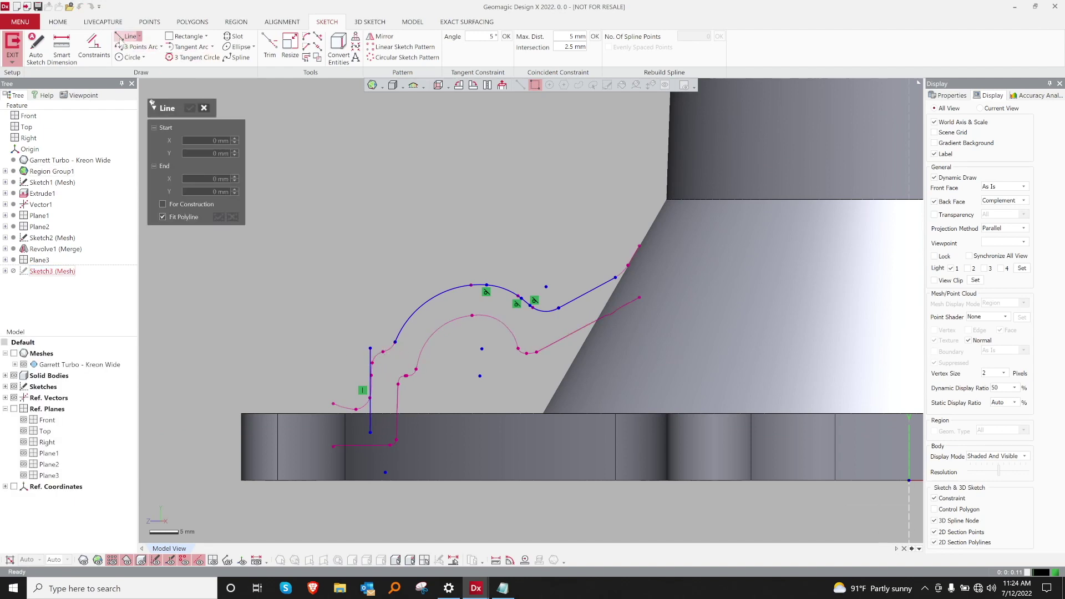
left_click(344, 357)
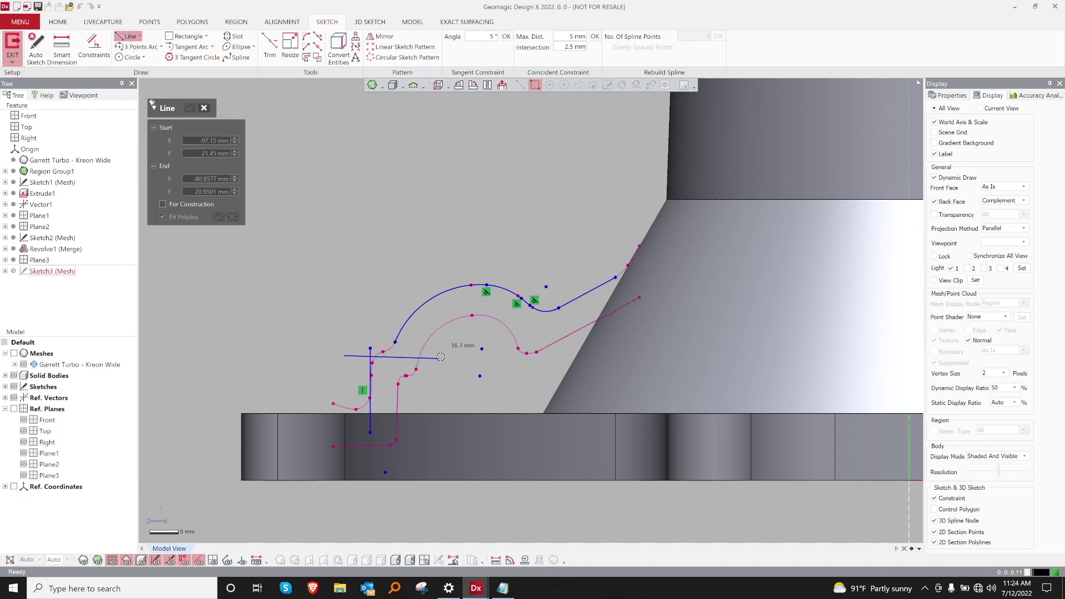
key("Escape")
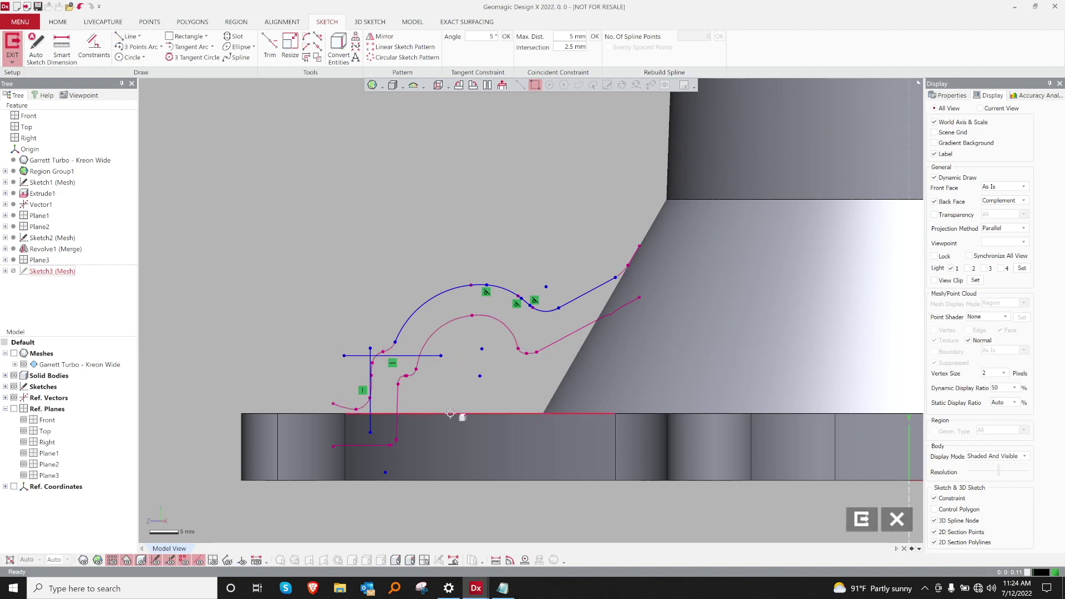
Step: Convert the flange's upper edge into the sketch and corner-trim it, the vertical line, the horizontal line and the large arc together
right_click(450, 413)
left_click(472, 232)
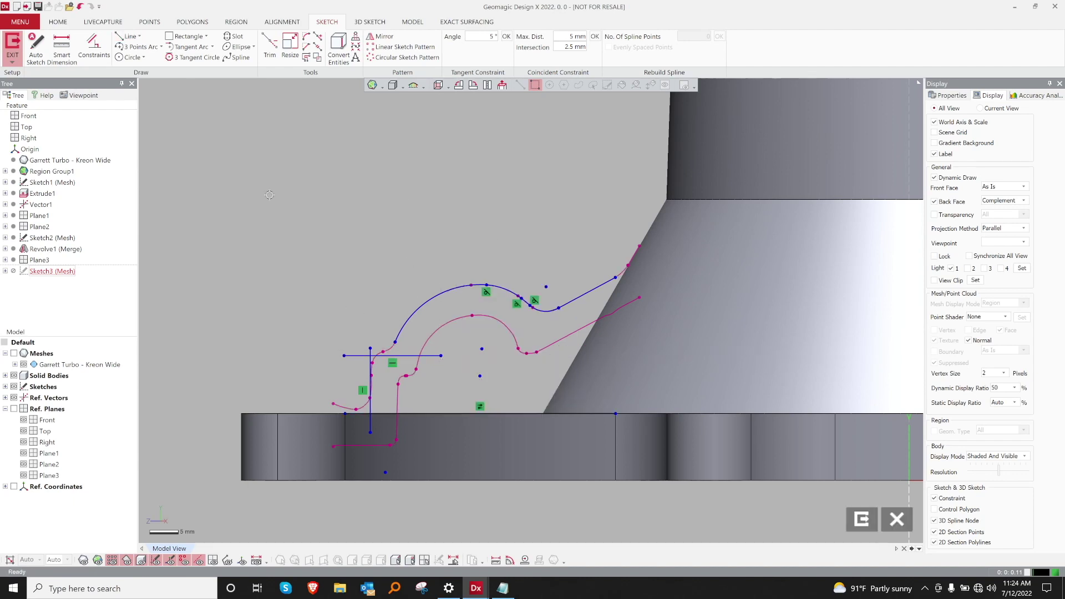
left_click(270, 48)
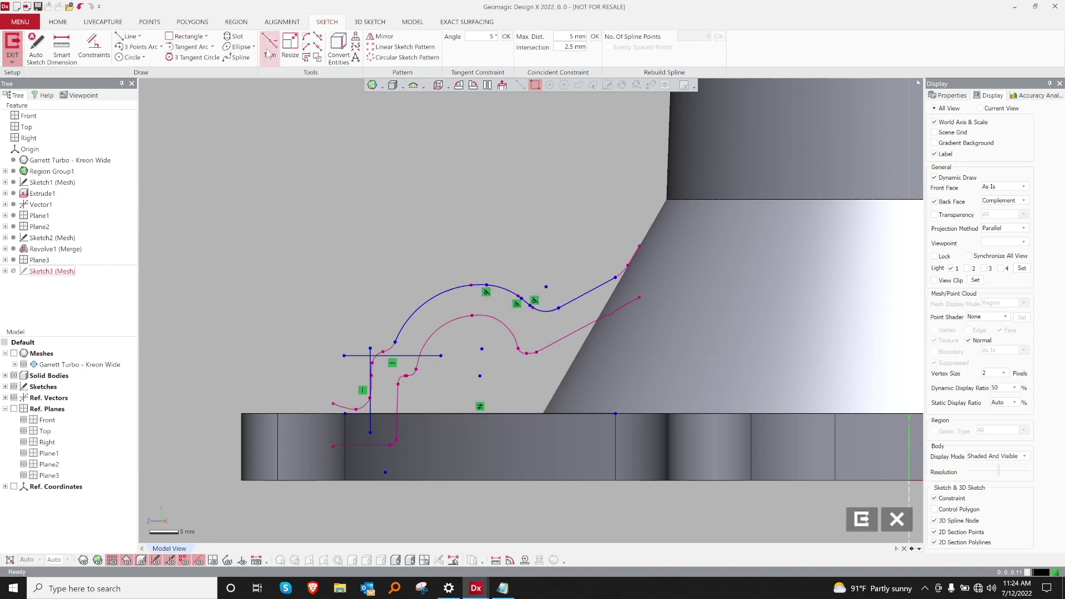
left_click(381, 413)
left_click(371, 400)
left_click(371, 383)
left_click(382, 356)
left_click(382, 356)
left_click(399, 333)
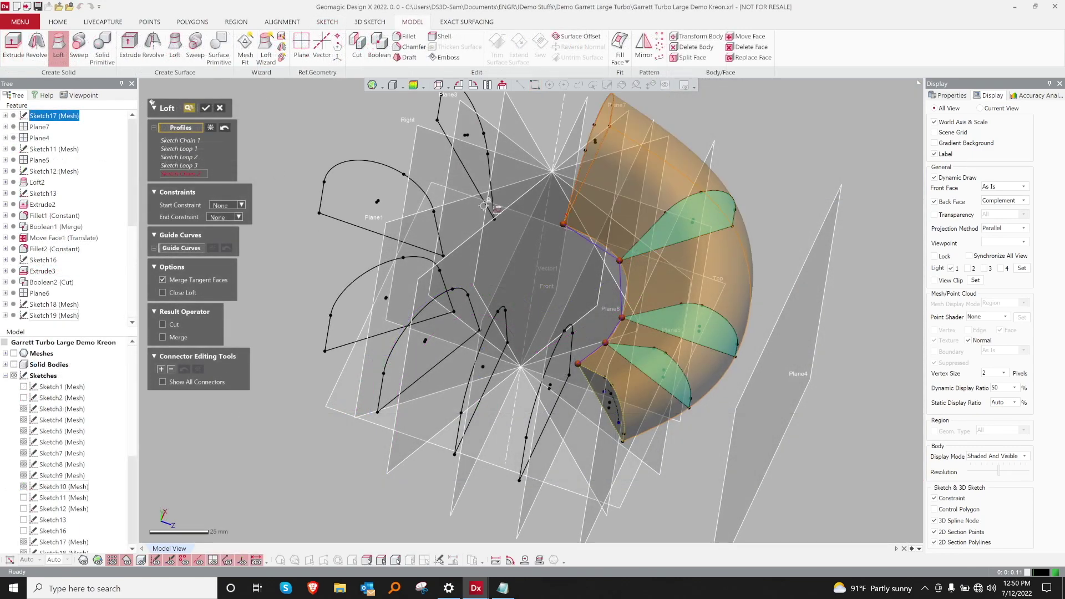
Step: Add the remaining section profiles around the volute in sequence and create the loft as a separate solid
left_click(494, 202)
left_click(438, 253)
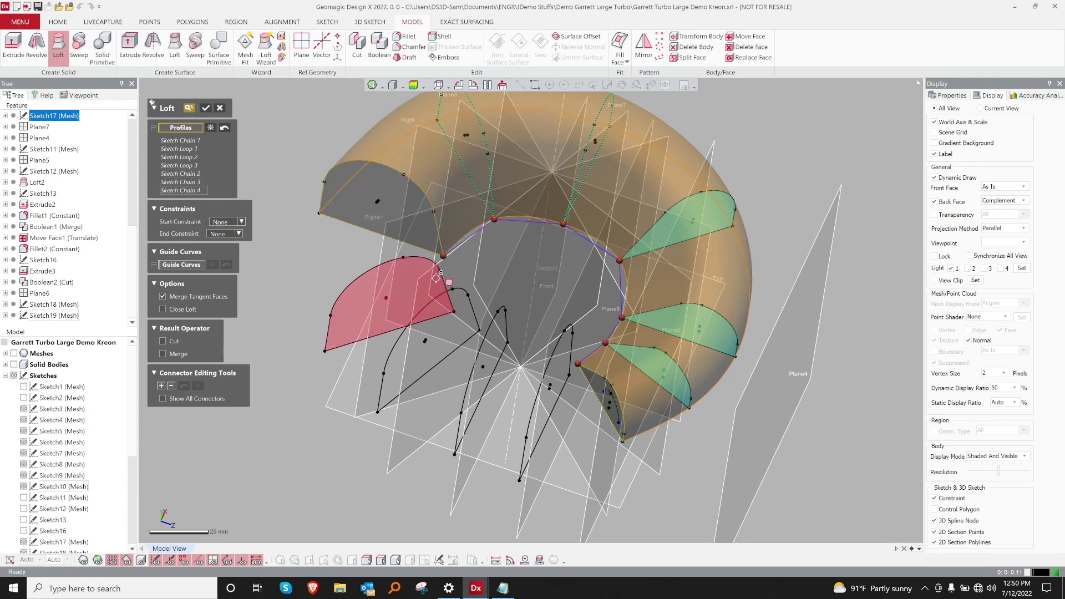
left_click(471, 317)
right_click_drag(472, 317, 366, 309)
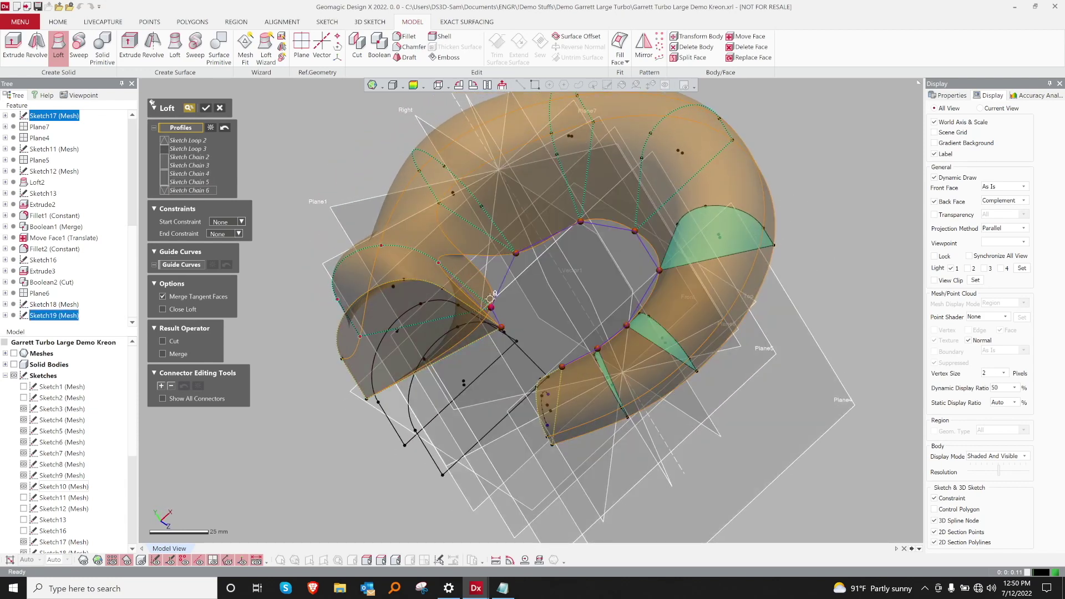
right_click_drag(491, 300, 510, 345)
left_click(515, 335)
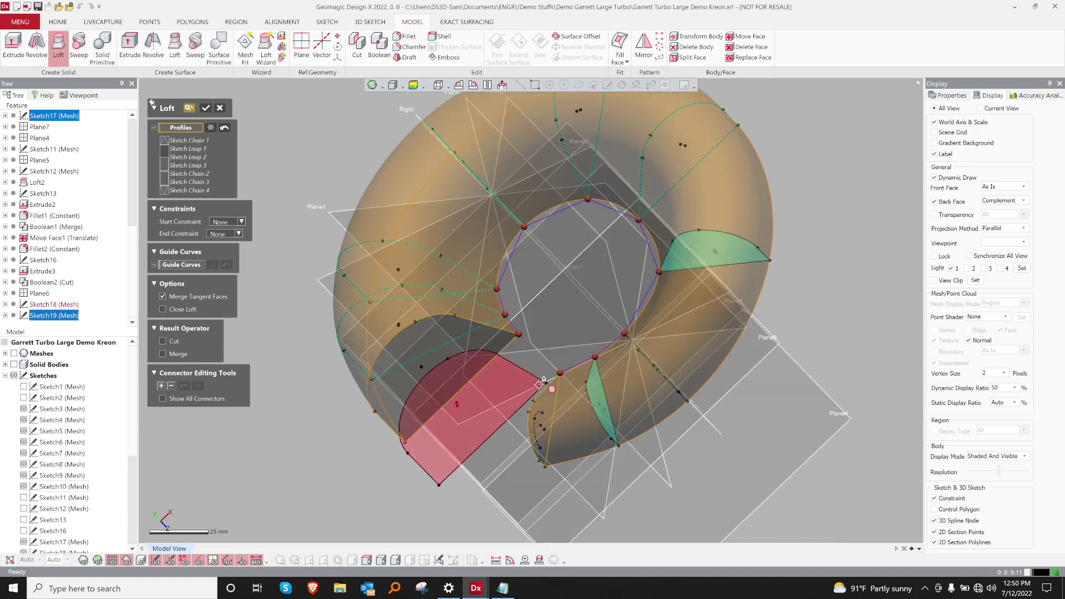
left_click(541, 381)
mouse_move(455, 405)
right_mouse_down()
mouse_move(383, 408)
mouse_move(325, 383)
right_mouse_up()
key("Return")
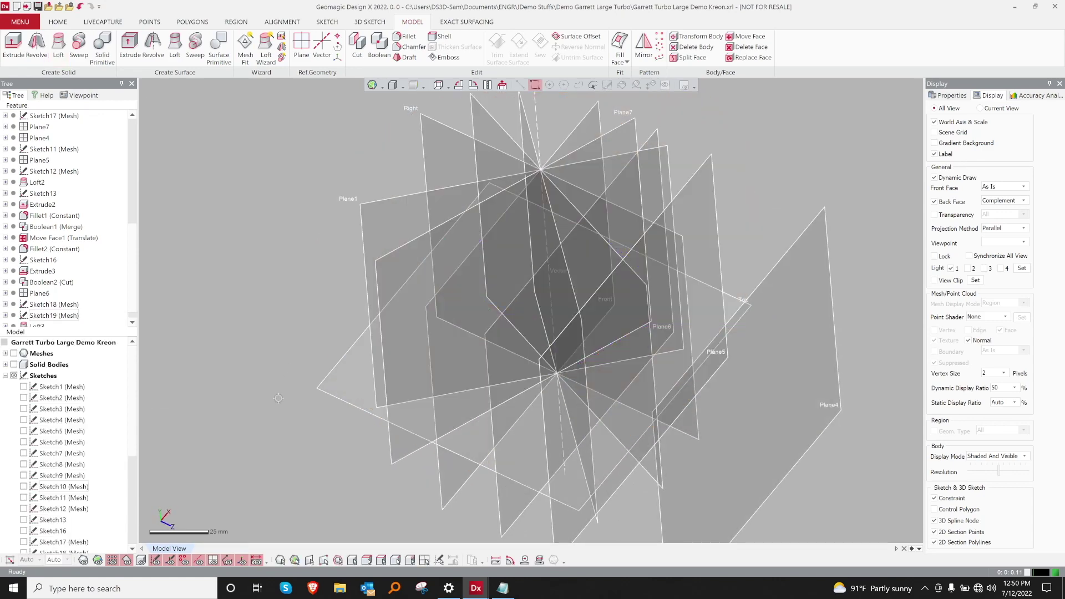
Step: Show the solid bodies and display the scan deviation map on the lofted volute
left_click(14, 365)
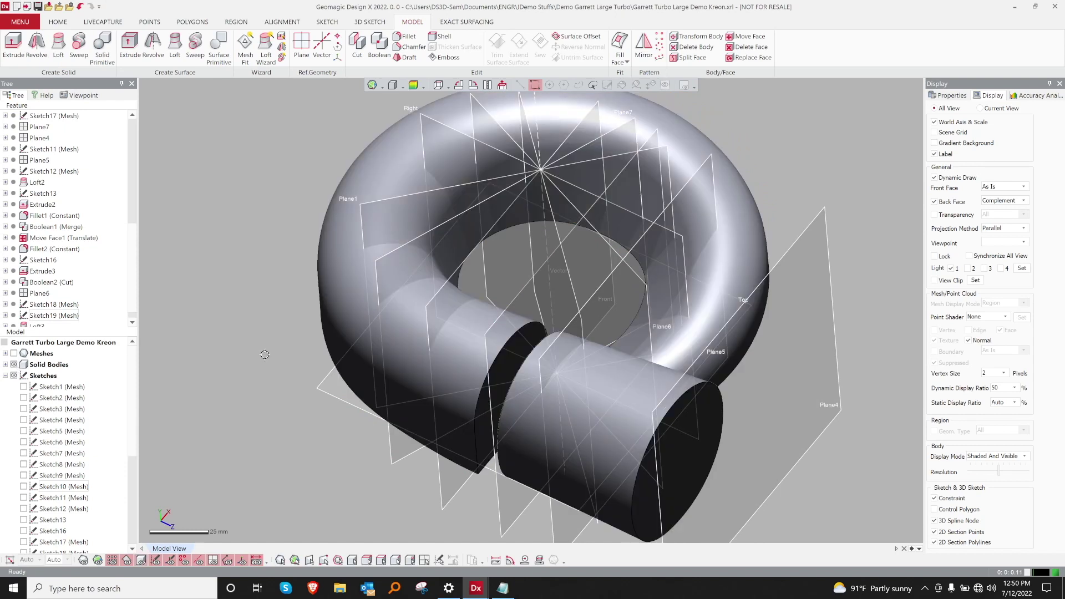
left_click(414, 86)
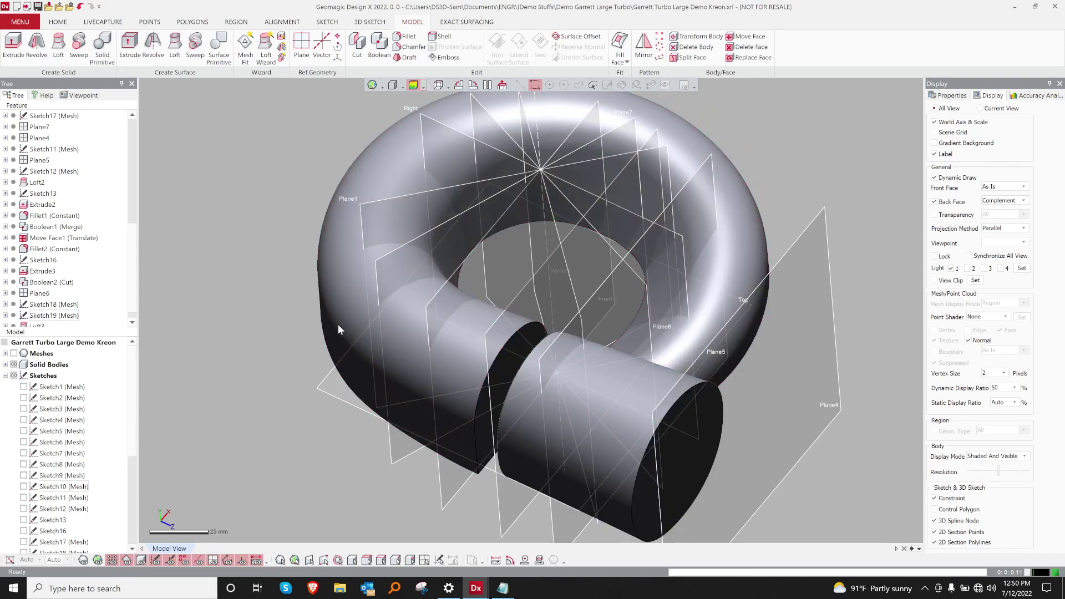
mouse_move(487, 325)
right_mouse_down()
mouse_move(495, 378)
mouse_move(633, 197)
right_mouse_up()
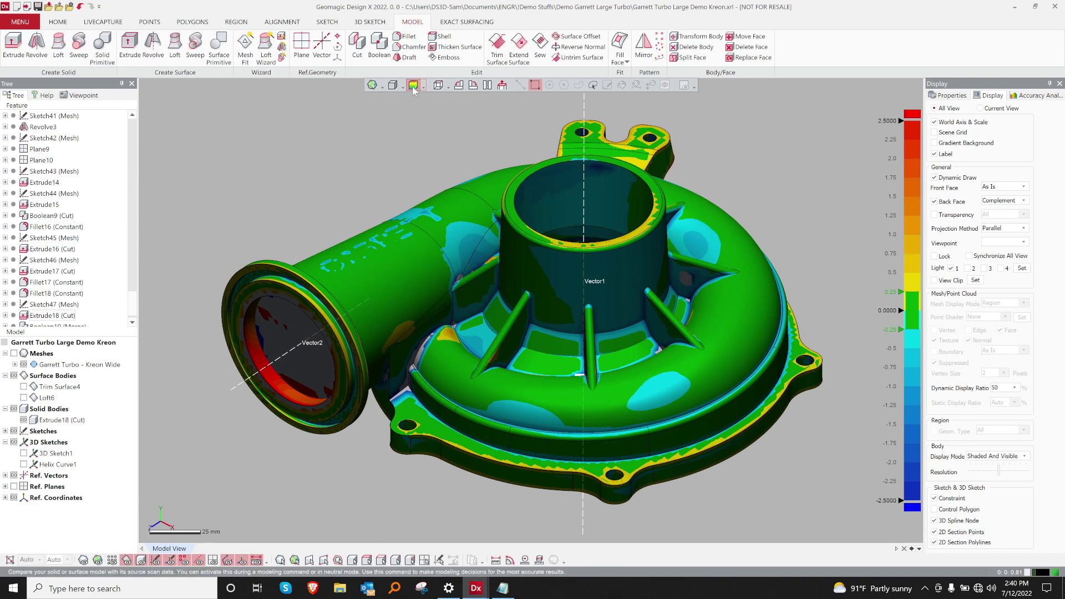
Step: Switch off the scan deviation map on the completed housing and show the reference planes
left_click(413, 87)
mouse_move(533, 311)
right_mouse_down("ctrl")
mouse_move(657, 355)
mouse_move(686, 398)
mouse_move(603, 286)
mouse_move(537, 376)
mouse_move(578, 332)
mouse_move(664, 322)
mouse_move(536, 328)
mouse_move(510, 311)
mouse_move(516, 327)
mouse_move(555, 344)
mouse_move(514, 366)
mouse_move(527, 349)
right_mouse_up("ctrl")
scroll(657, 355, "up", 4)
left_click(14, 487)
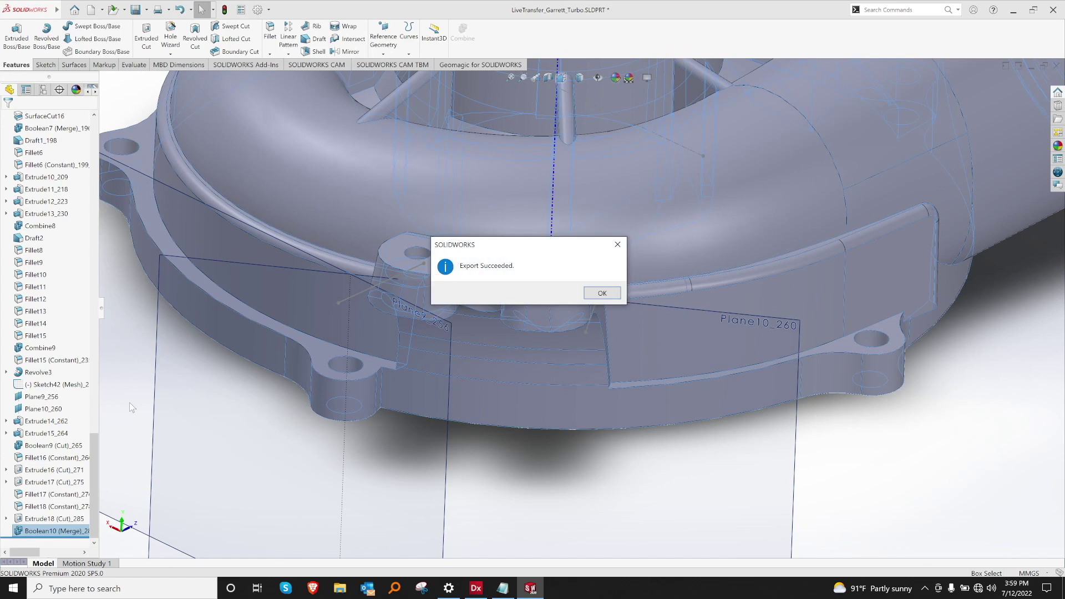
Step: Dismiss the export message in SOLIDWORKS and bring the whole transferred turbo housing into view
key("Return")
scroll(305, 374, "up", 5)
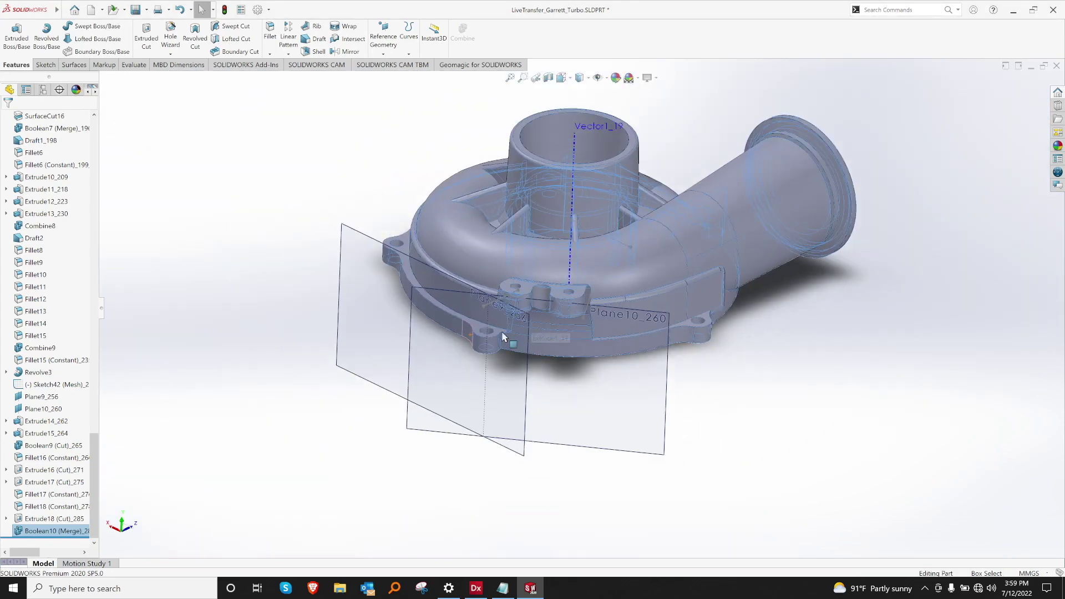
Step: Hide the reference planes Plane9_256 and Plane10_260 and the Vector1_19 axis on the turbo housing
middle_click_drag(504, 334, 439, 375, "ctrl")
left_click(309, 424)
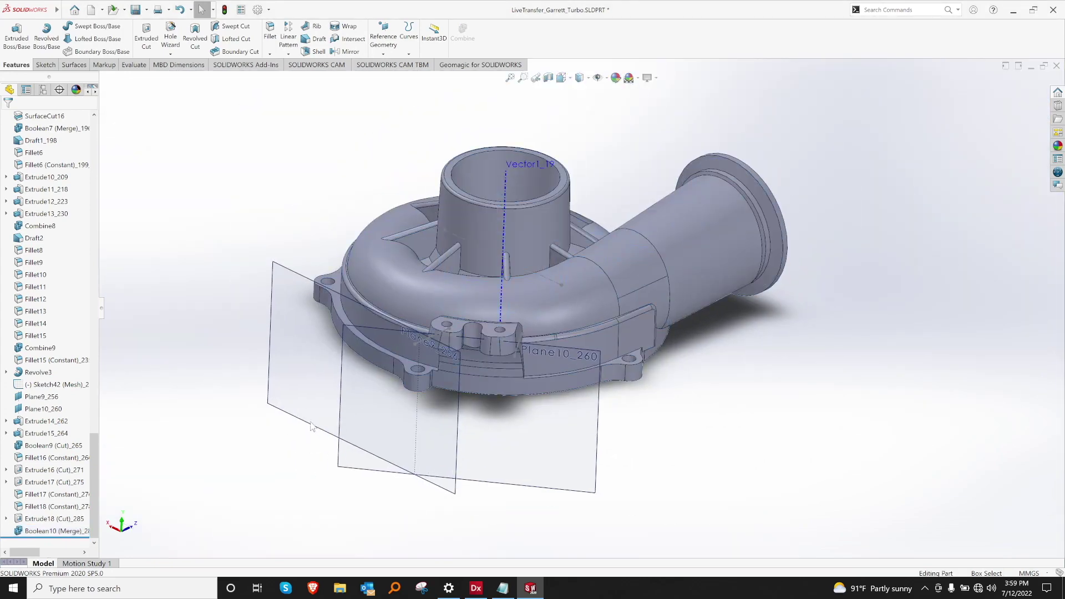
left_click(41, 396)
left_click(41, 409, "ctrl")
left_click(39, 399)
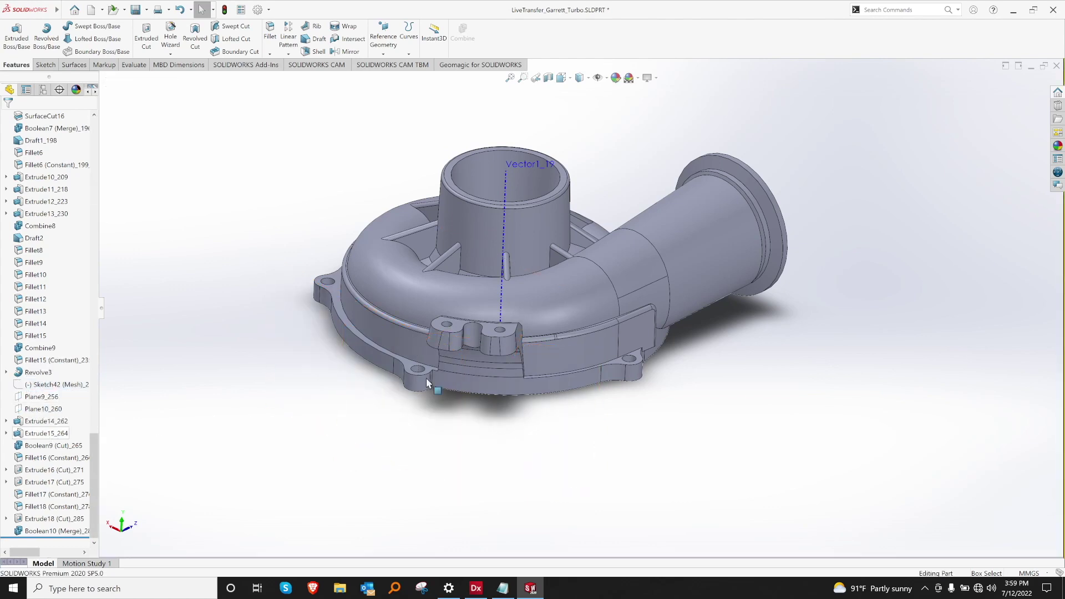
middle_click_drag(426, 378, 511, 313)
left_click(499, 276)
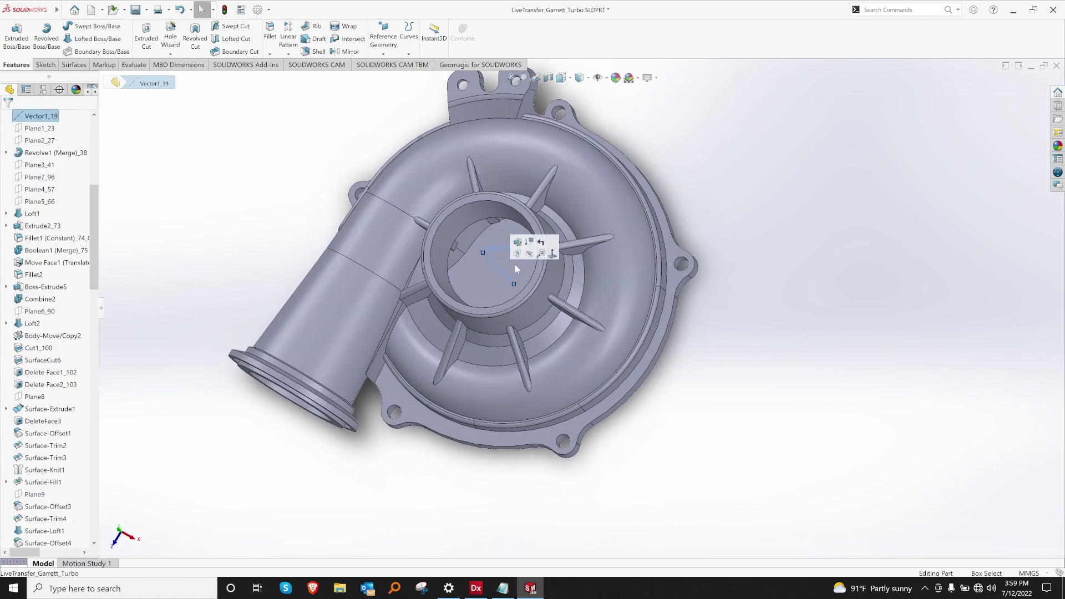
left_click(530, 258)
Step: Edit Sketch2 (Mesh)_34 of the revolved inlet neck, move the profile's top line slightly upward, and rebuild the housing
middle_click_drag(445, 308, 459, 155)
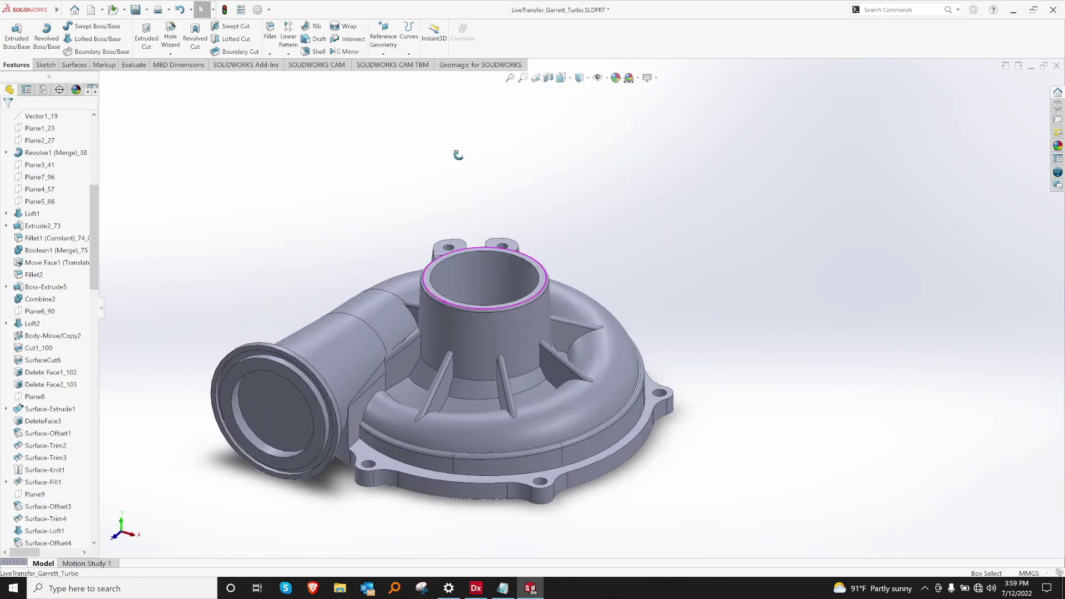
middle_click_drag(483, 348, 546, 260, "ctrl")
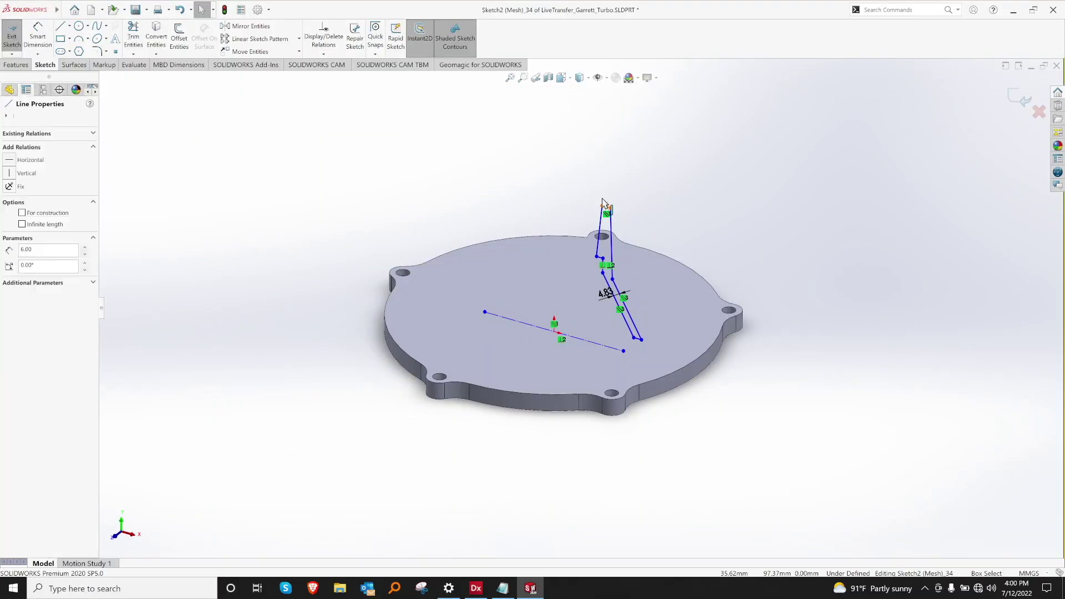
left_click_drag(604, 202, 605, 195)
left_click(1014, 99)
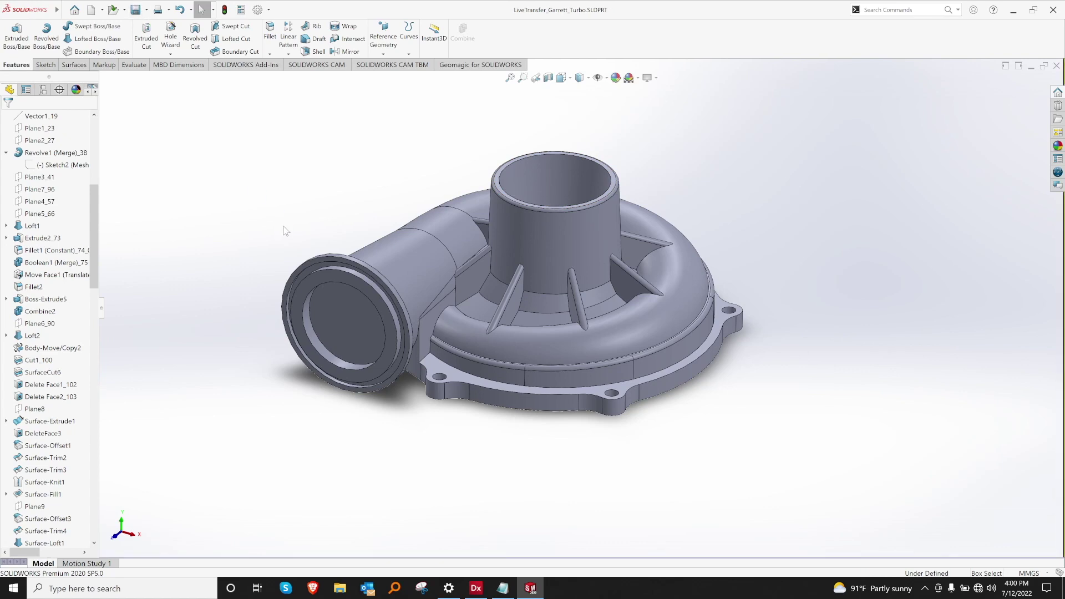
Step: Widen the feature tree to show the full names of the transferred features from the start of the history
left_click_drag(94, 283, 93, 213)
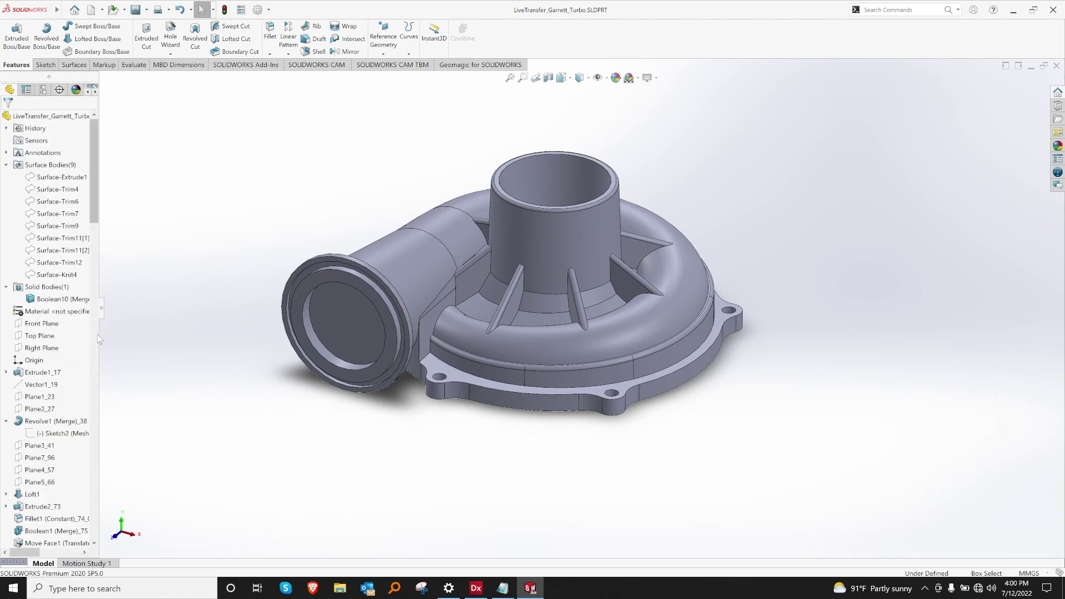
left_click_drag(101, 334, 223, 329)
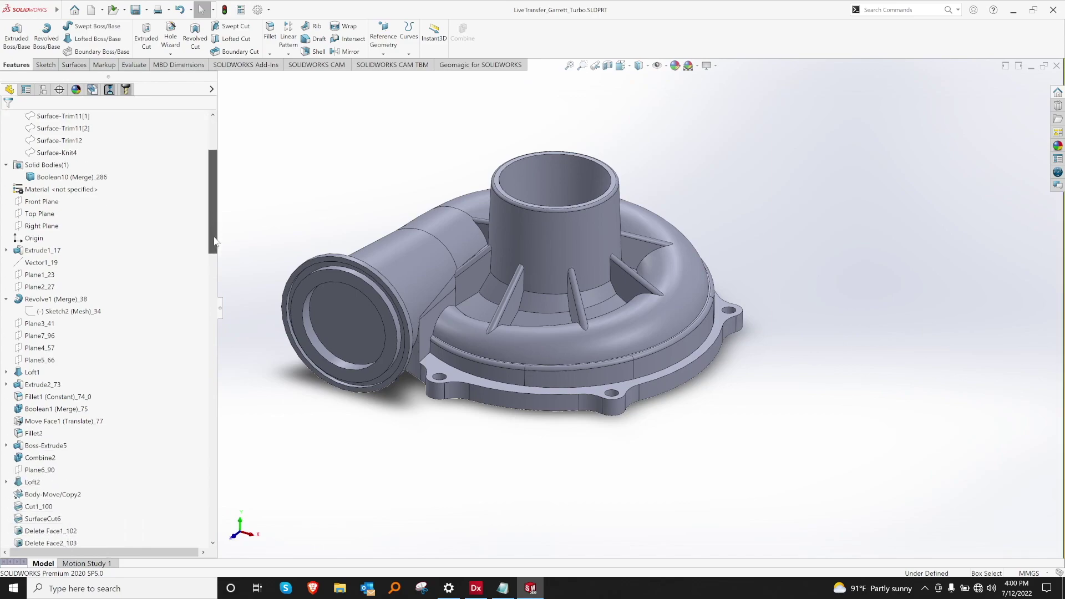